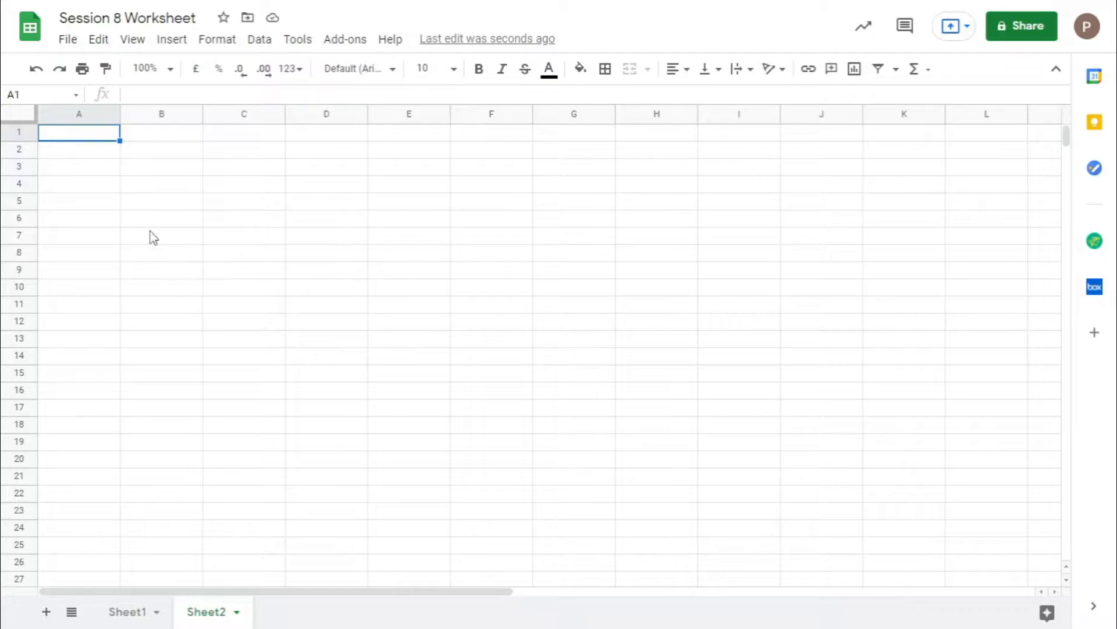
left_click(226, 39)
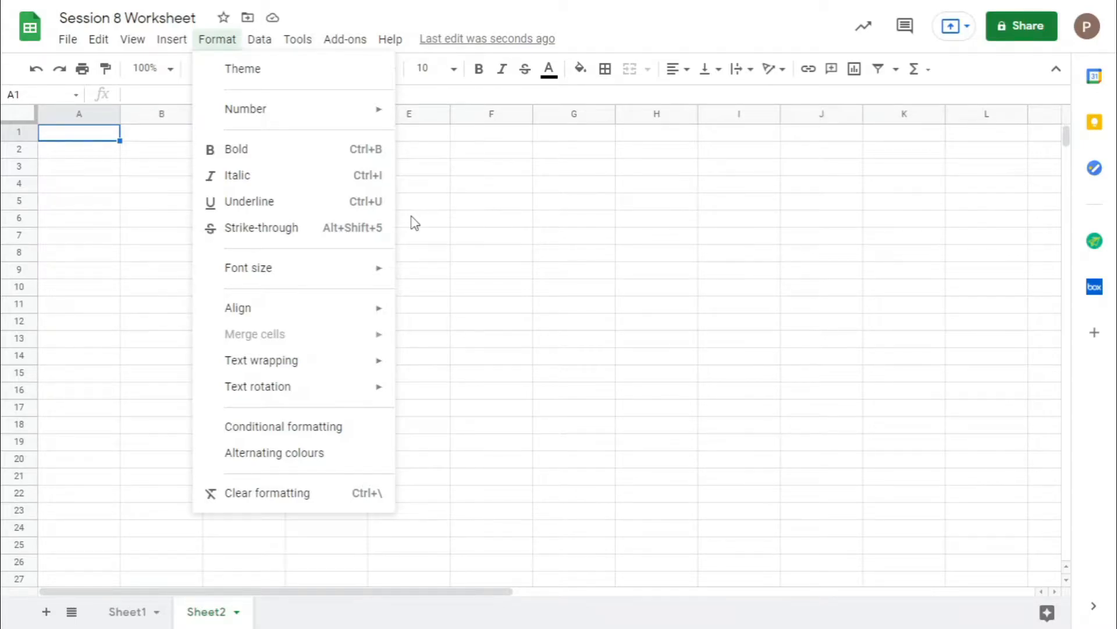
left_click(477, 189)
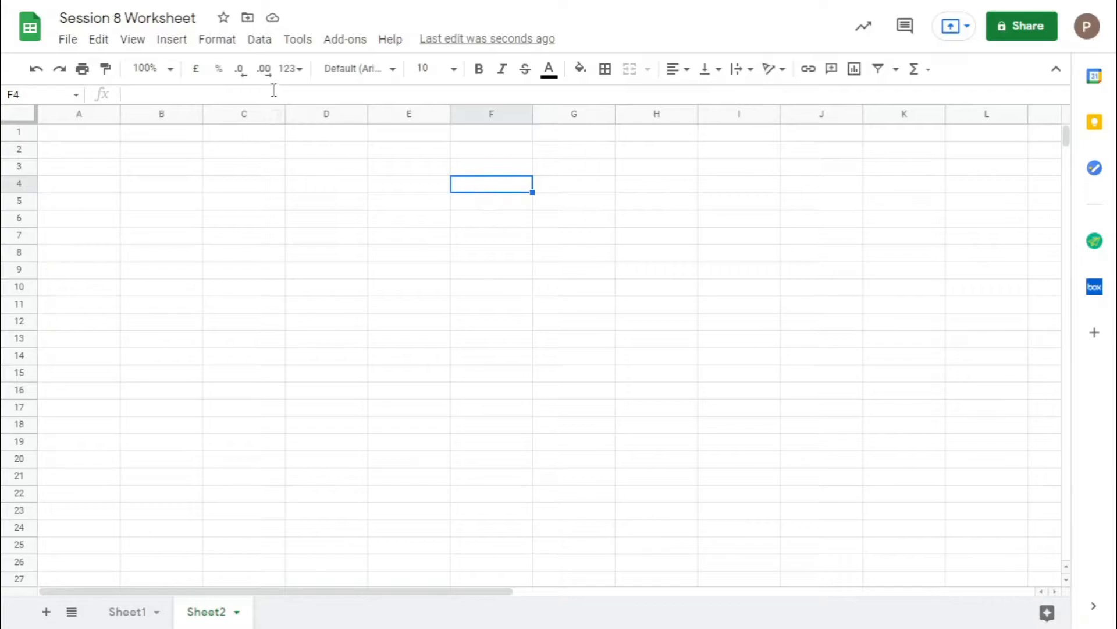
left_click(289, 69)
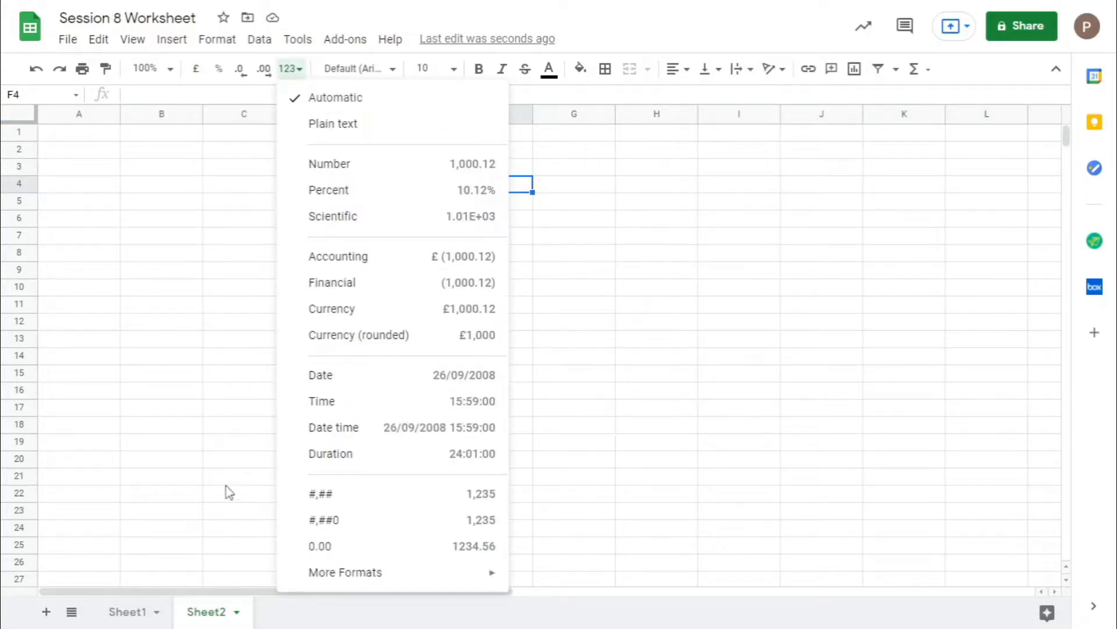
mouse_move(343, 573)
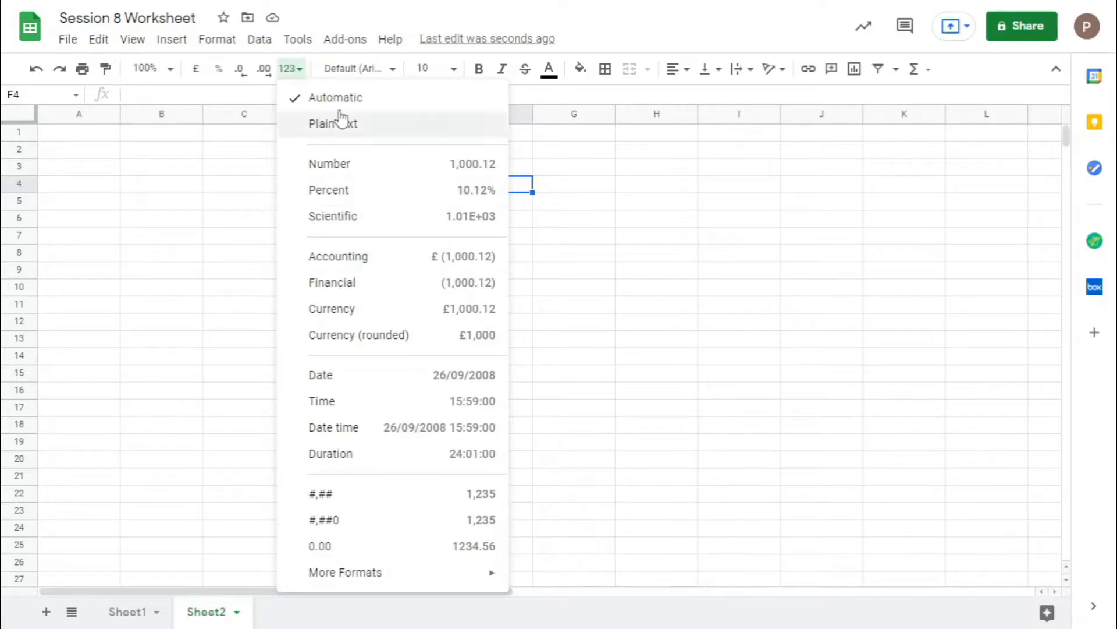
left_click(230, 215)
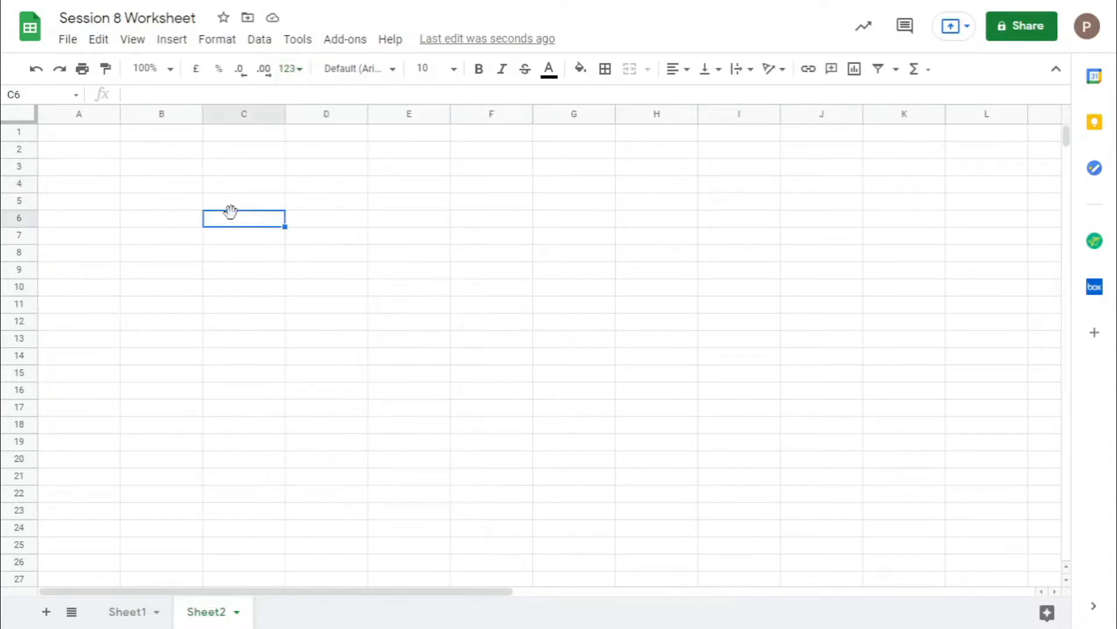
- Open the custom number format settings for the empty cell C5
left_click(239, 203)
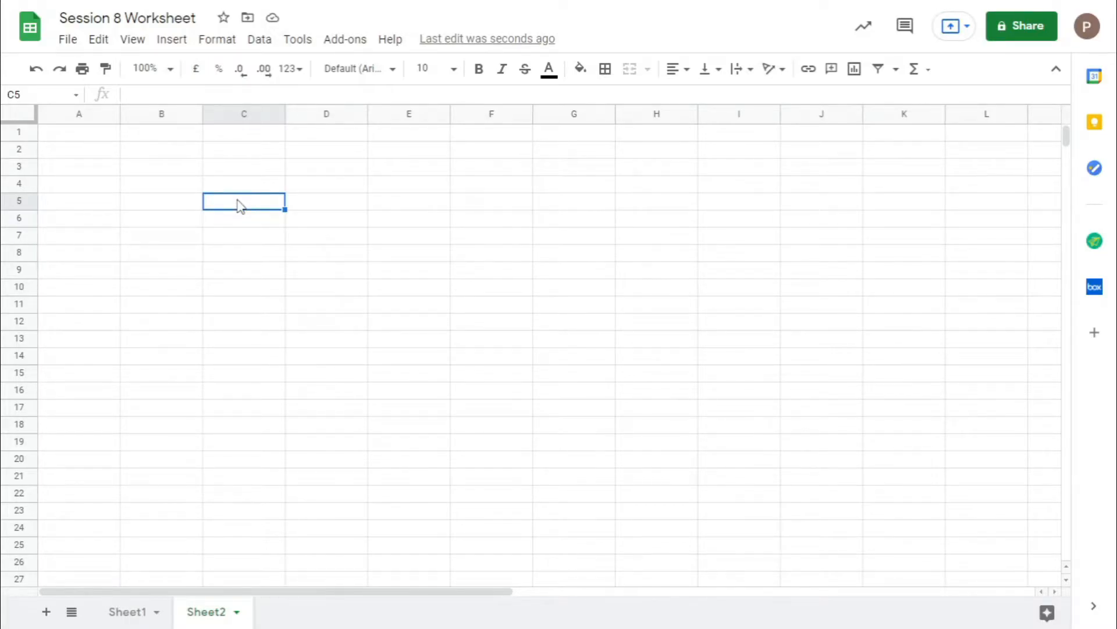
left_click(292, 70)
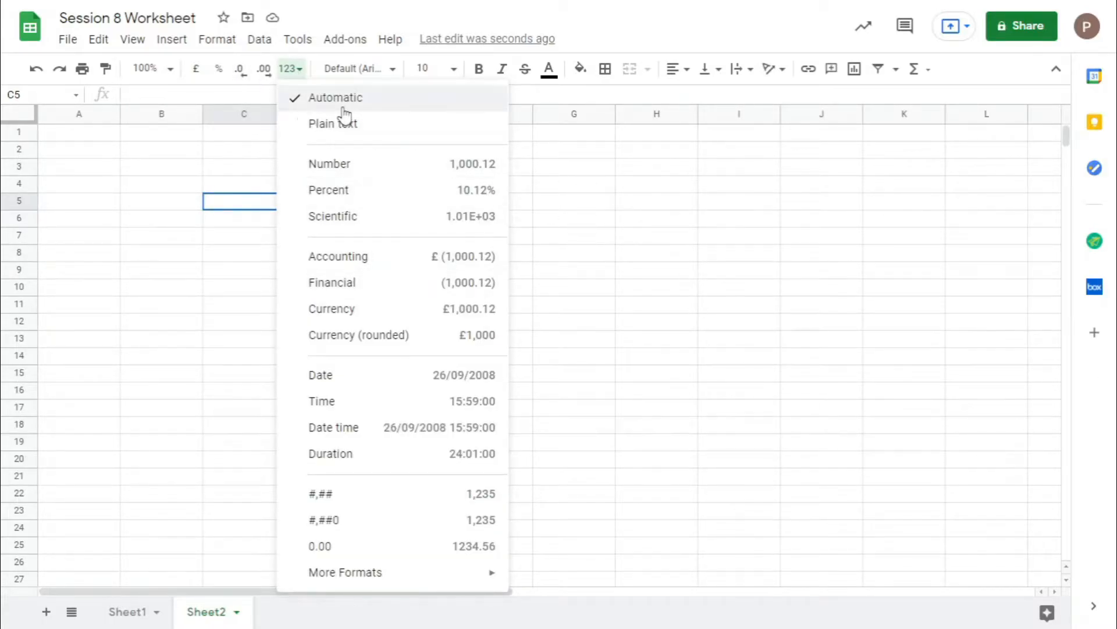
left_click(216, 69)
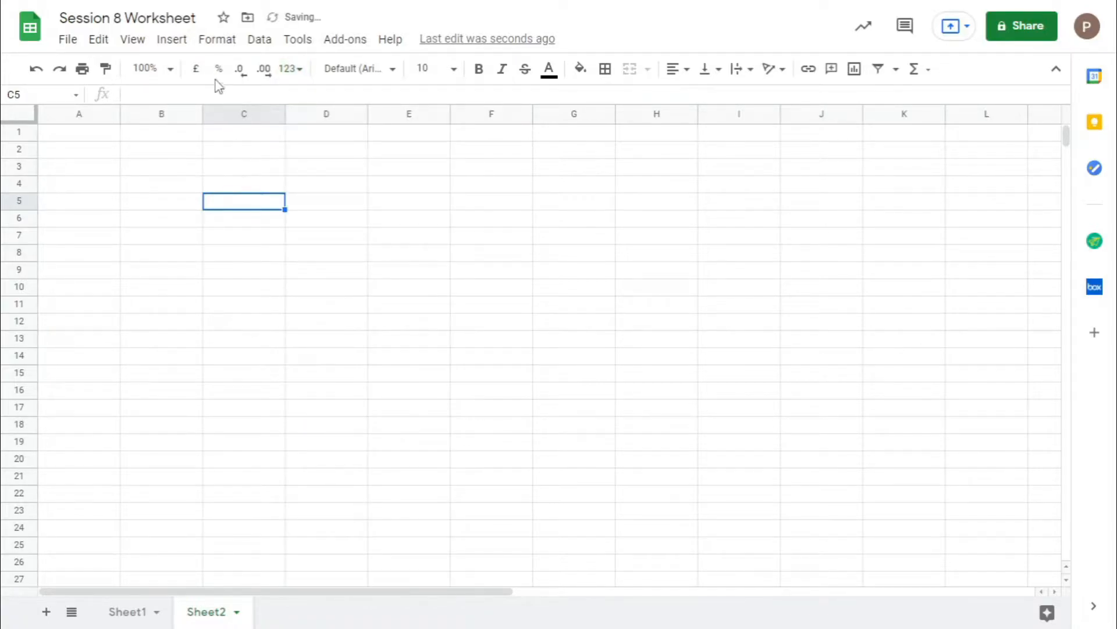
left_click(287, 71)
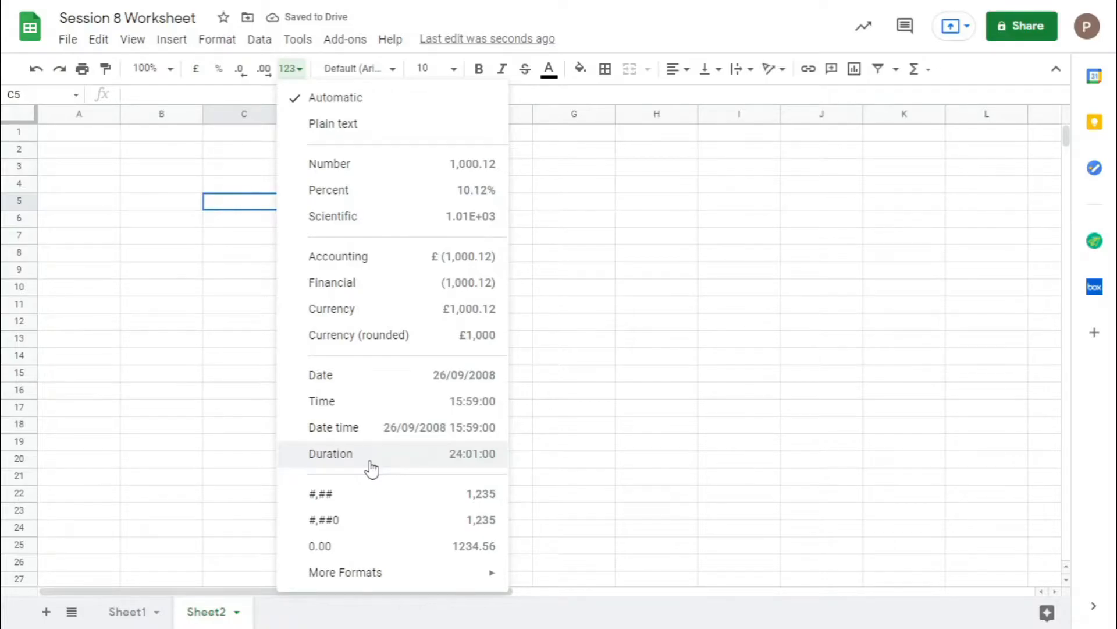
mouse_move(375, 576)
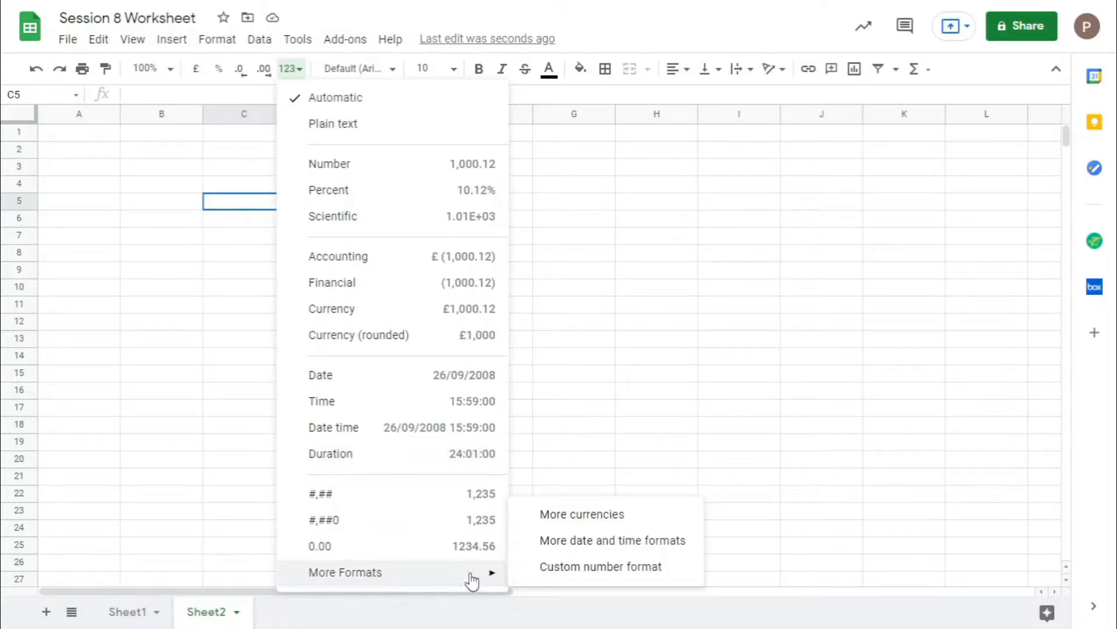
left_click(539, 566)
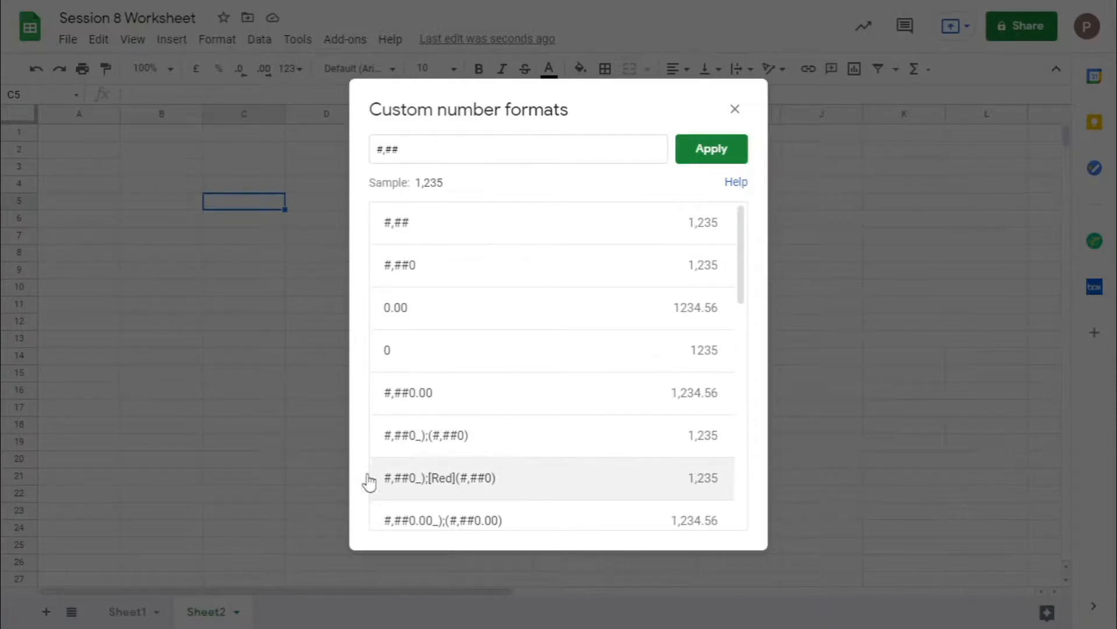
- Clear the prefilled custom format pattern and look through the list of available number patterns
left_click(410, 159)
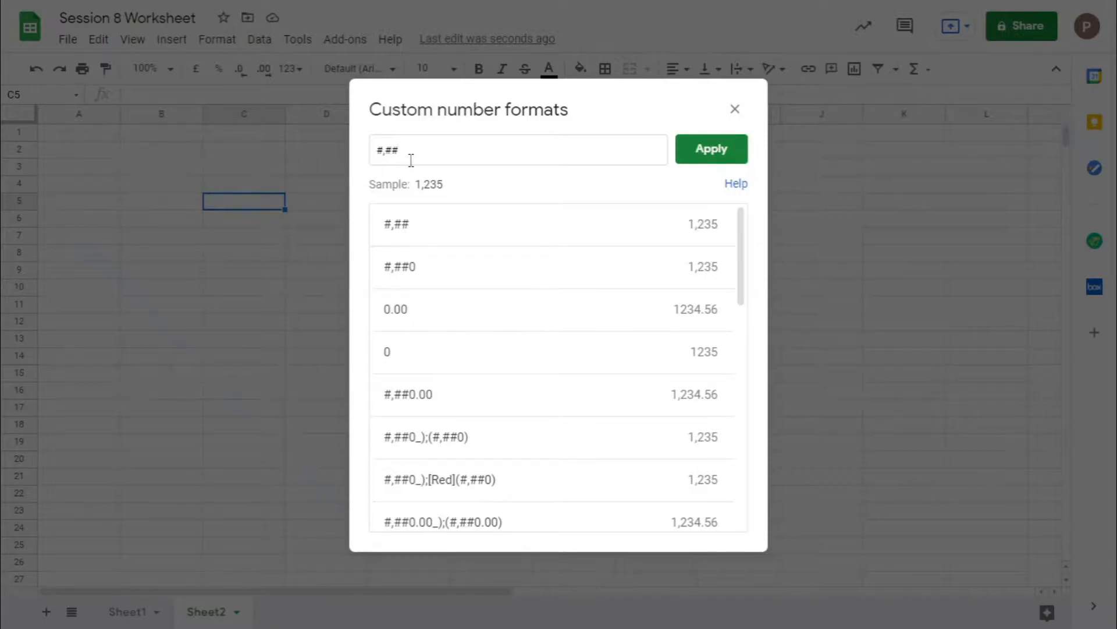
key("BackSpace")
key("BackSpace")
key("BackSpace")
key("BackSpace")
scroll(504, 289, "down", 10)
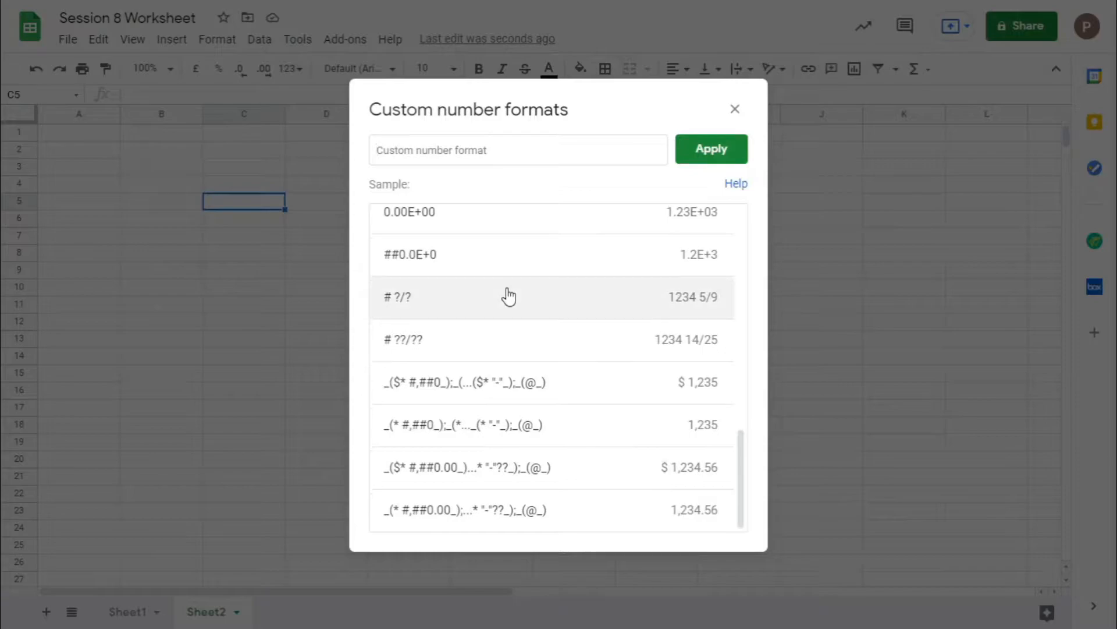
scroll(508, 296, "up", 4)
scroll(506, 294, "down", 1)
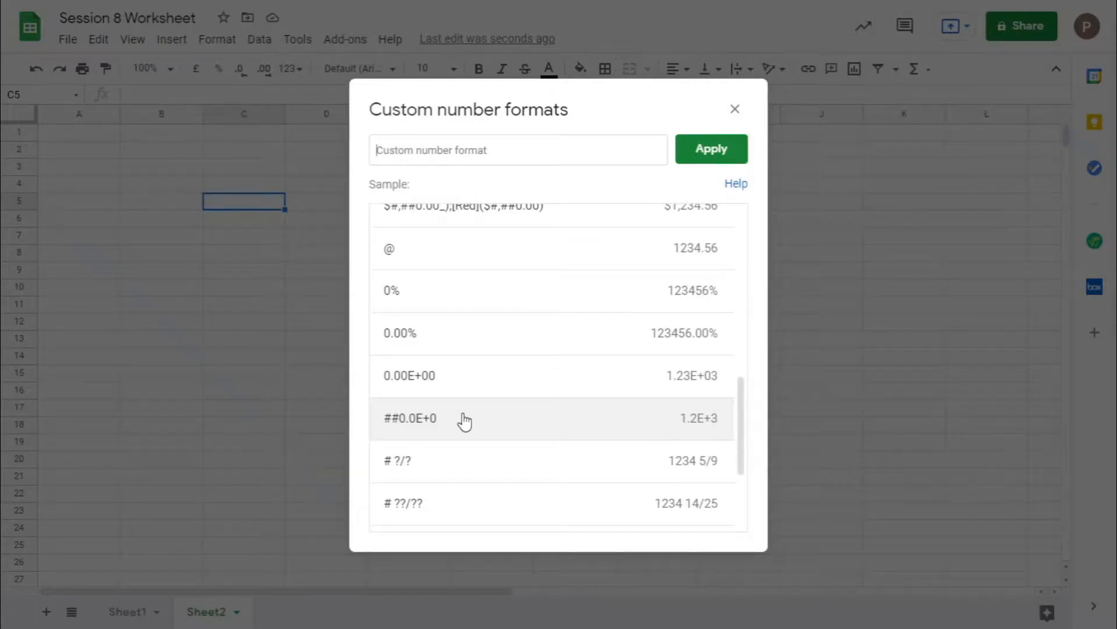
scroll(462, 419, "up", 2)
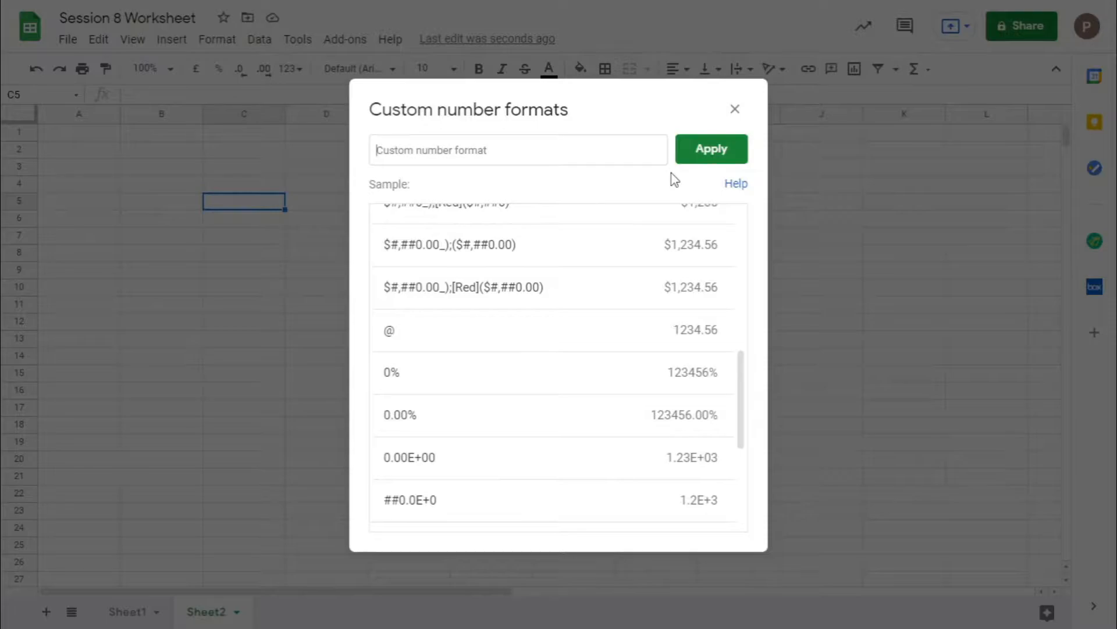
- Try # and 0,000 as custom number patterns, clearing the pattern each time
type("#")
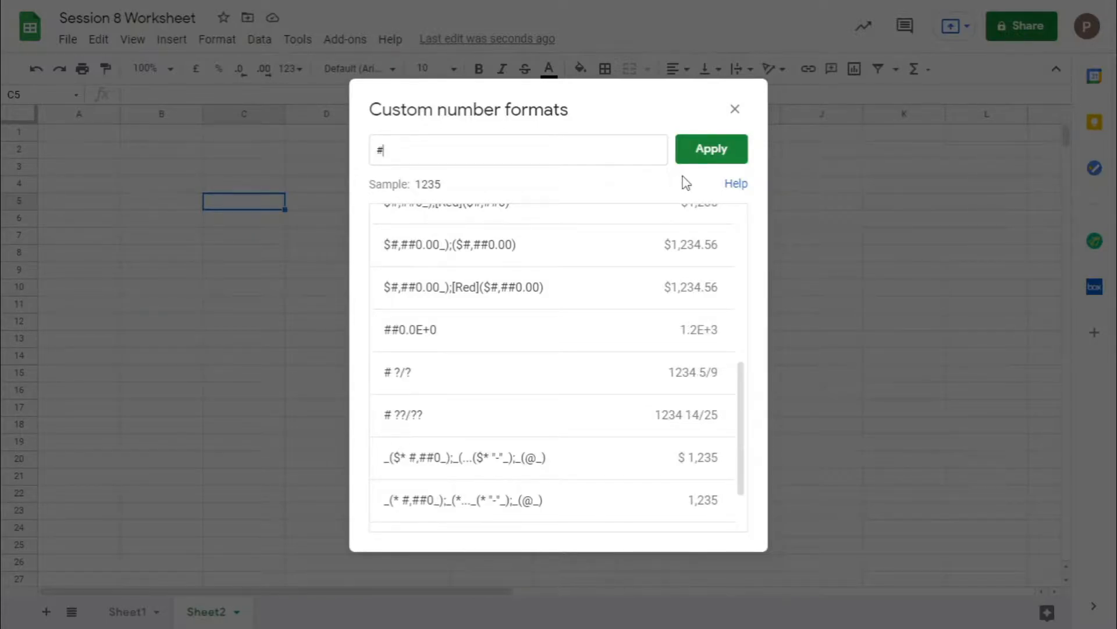
key("BackSpace")
type("0")
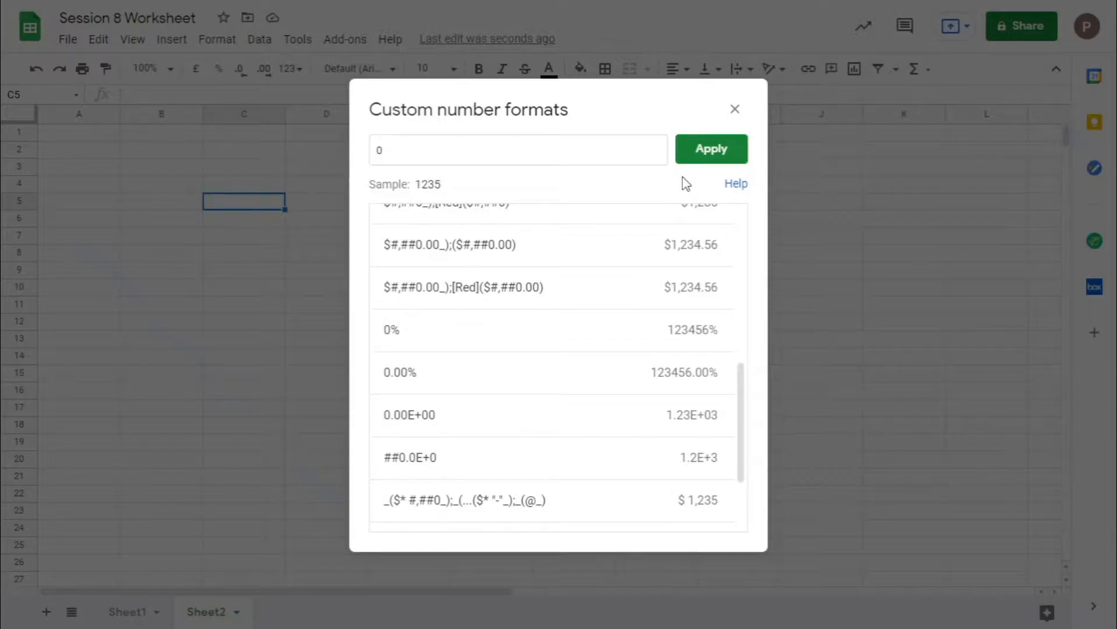
type(",000")
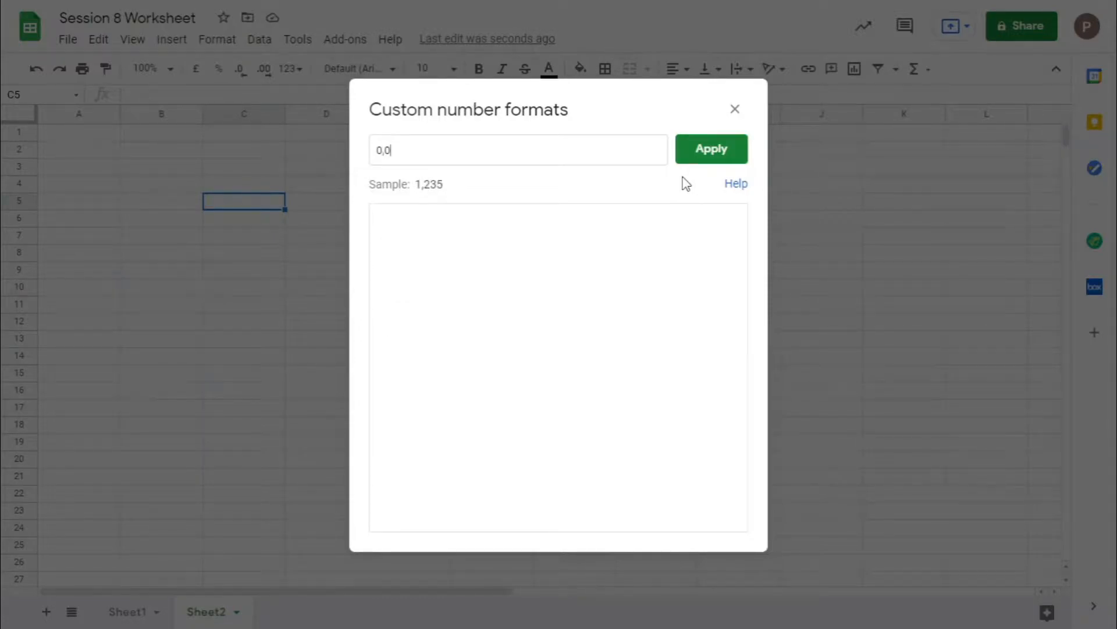
key("BackSpace")
type(",000")
key("BackSpace")
key("BackSpace")
key("BackSpace")
key("BackSpace")
key("BackSpace")
key("BackSpace")
key("BackSpace")
key("BackSpace")
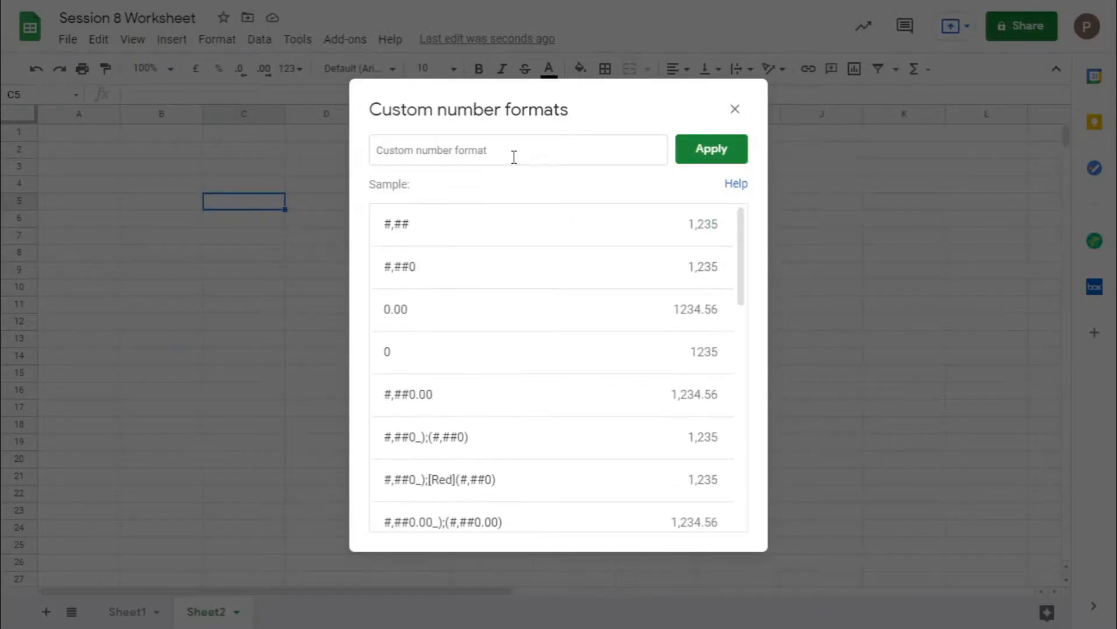
- Apply the custom number format 0.00 to cell C5 and enter 1234 in it
type("0.00")
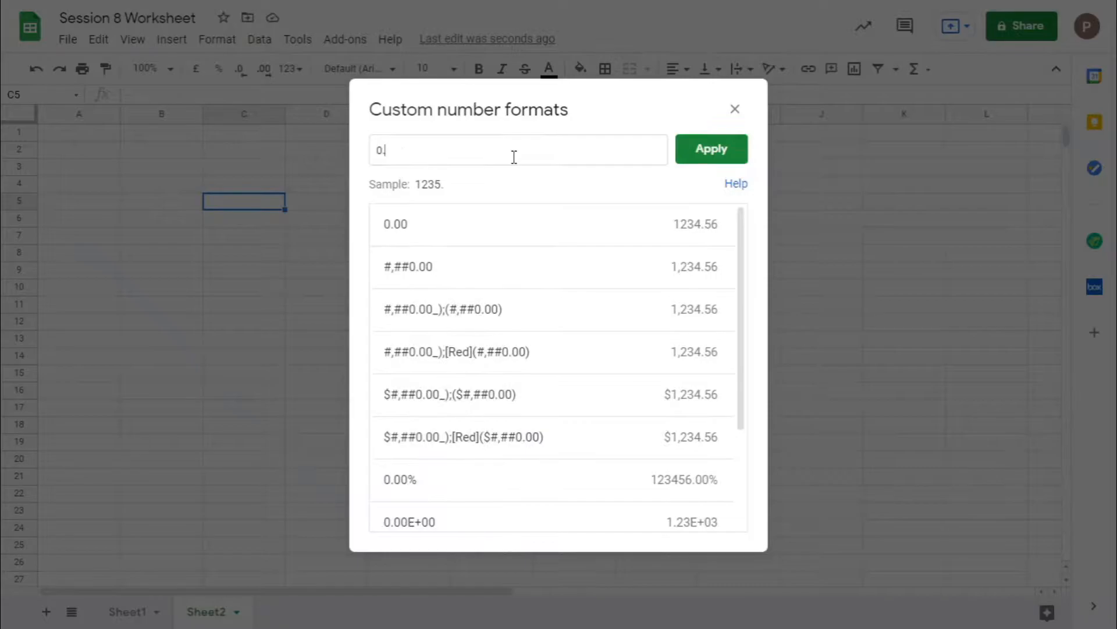
left_click(705, 153)
type("1234")
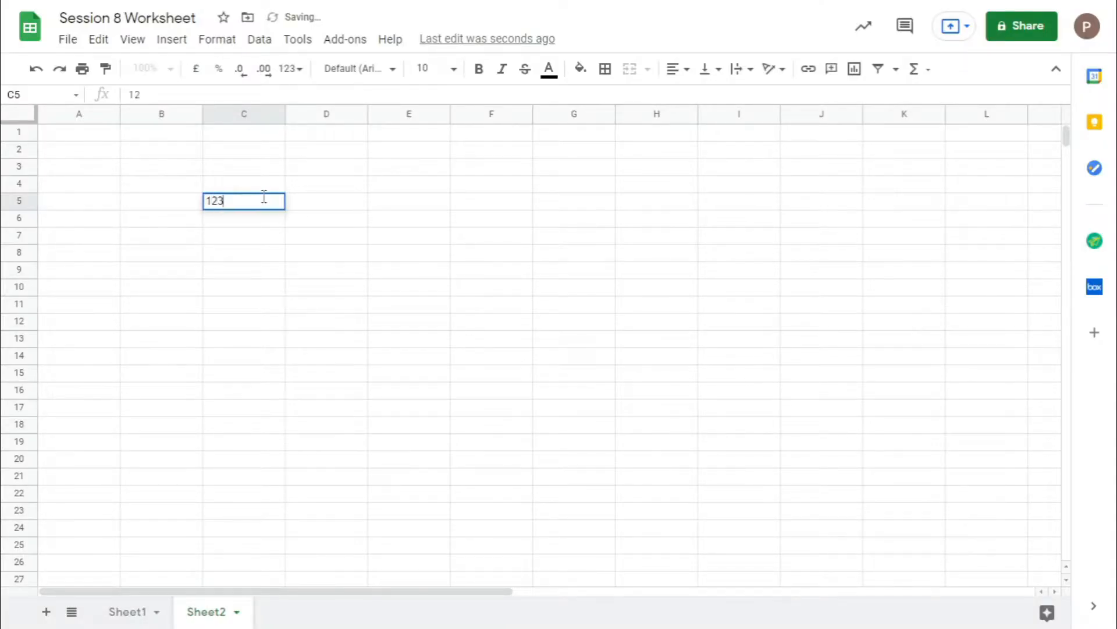
key("Return")
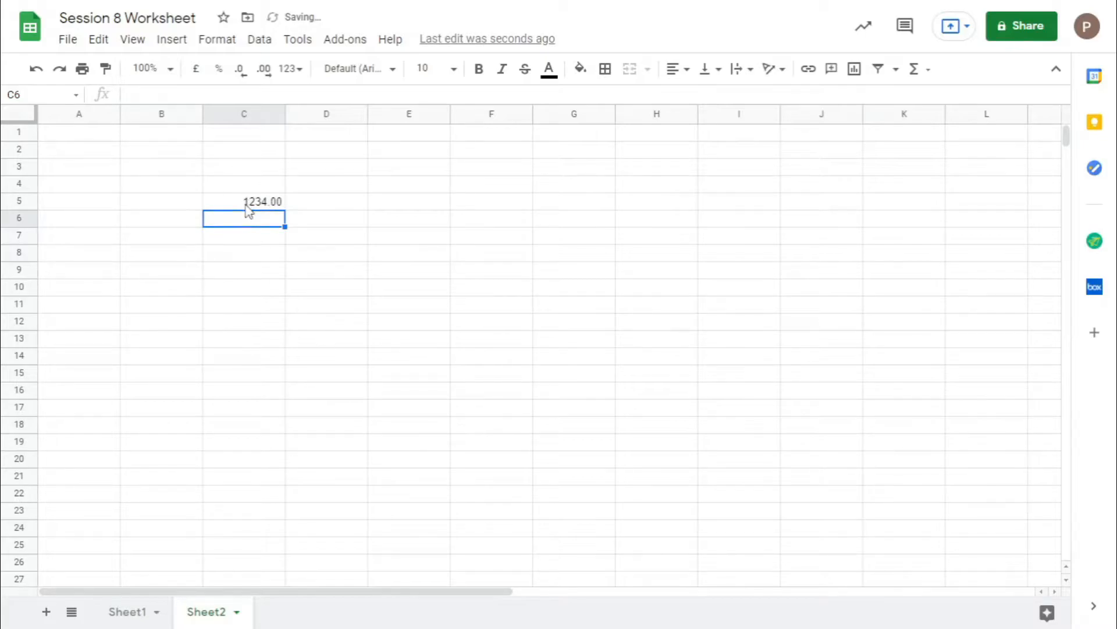
- Change the custom number format of cell C5 to #,###
left_click(270, 202)
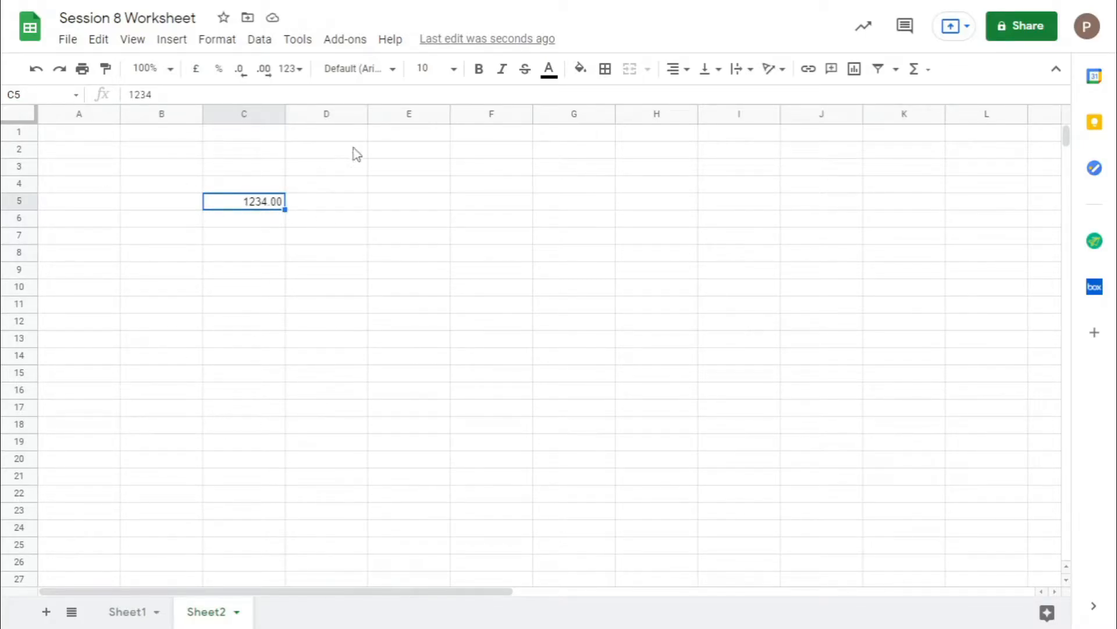
left_click(289, 68)
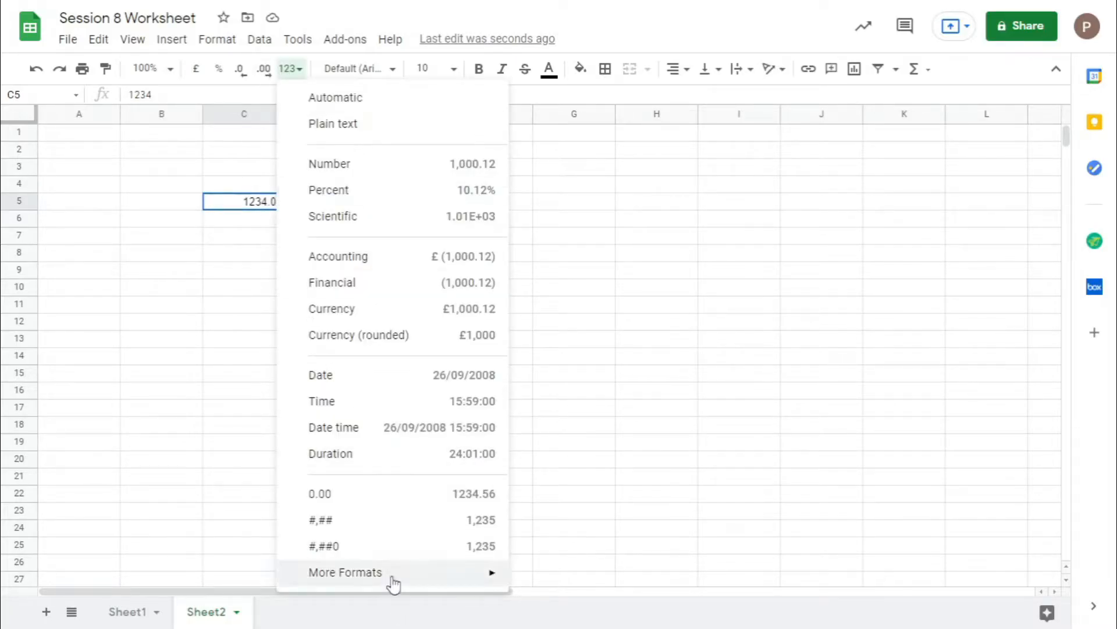
mouse_move(392, 573)
left_click(641, 562)
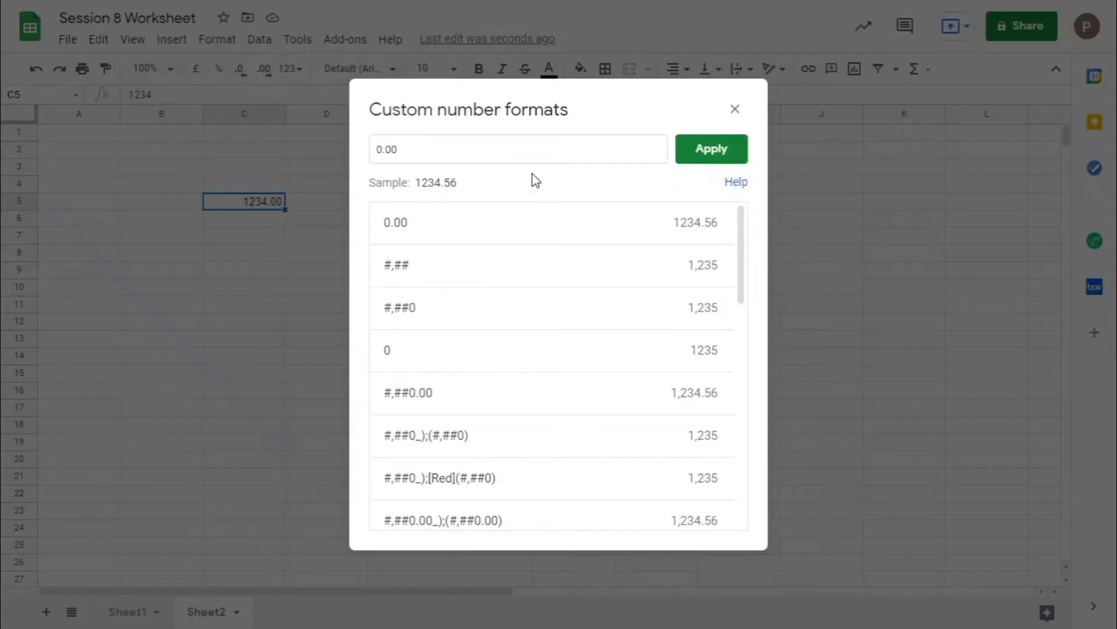
left_click(522, 159)
type("#")
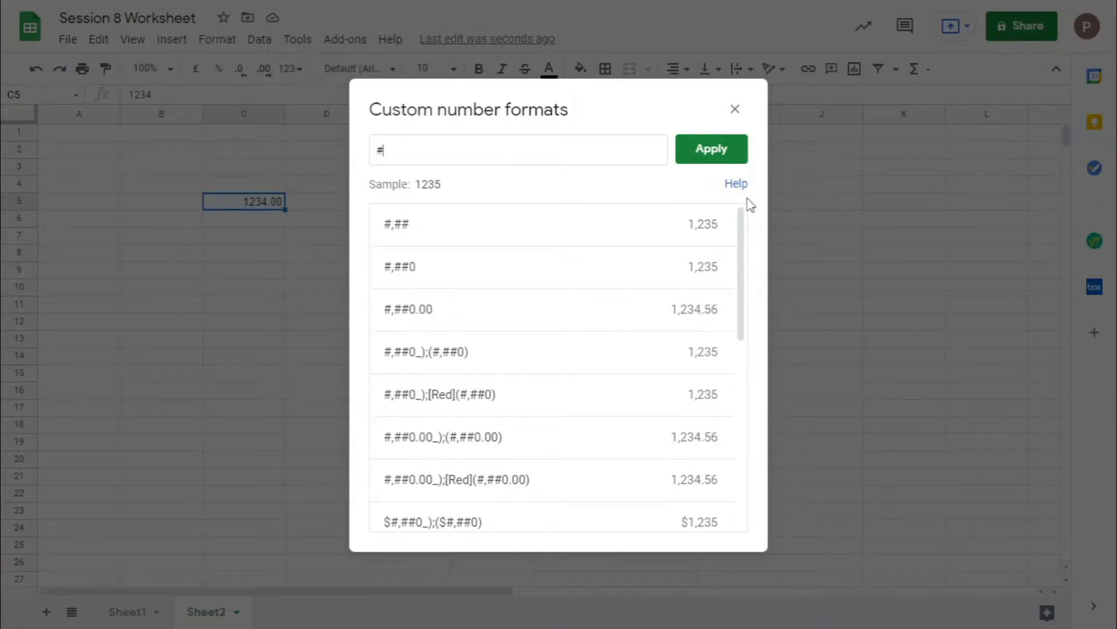
type(",###")
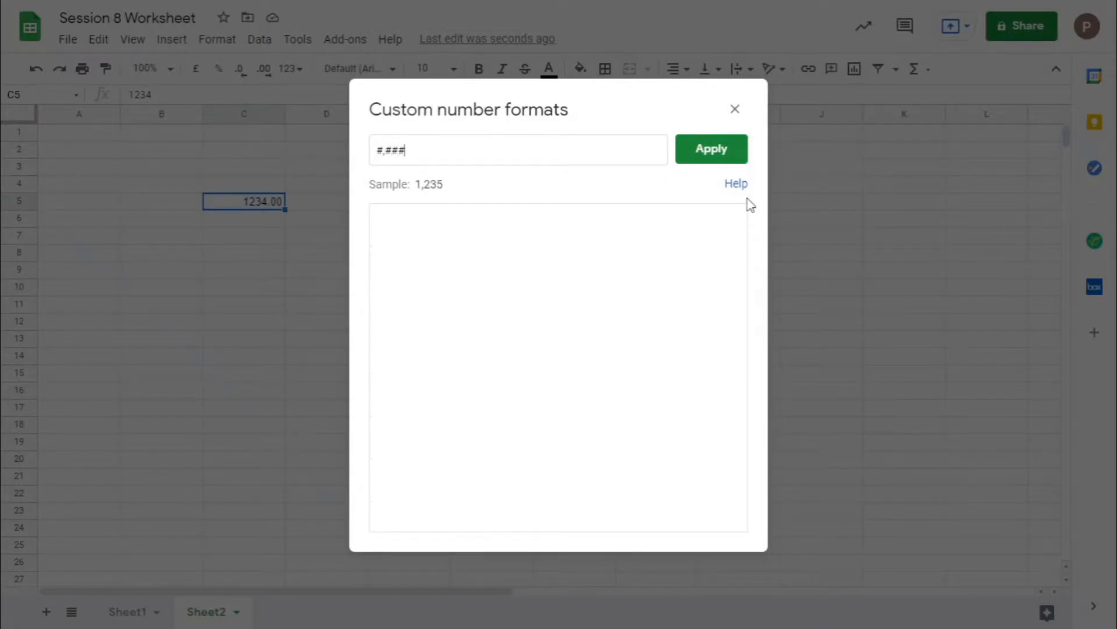
left_click(737, 153)
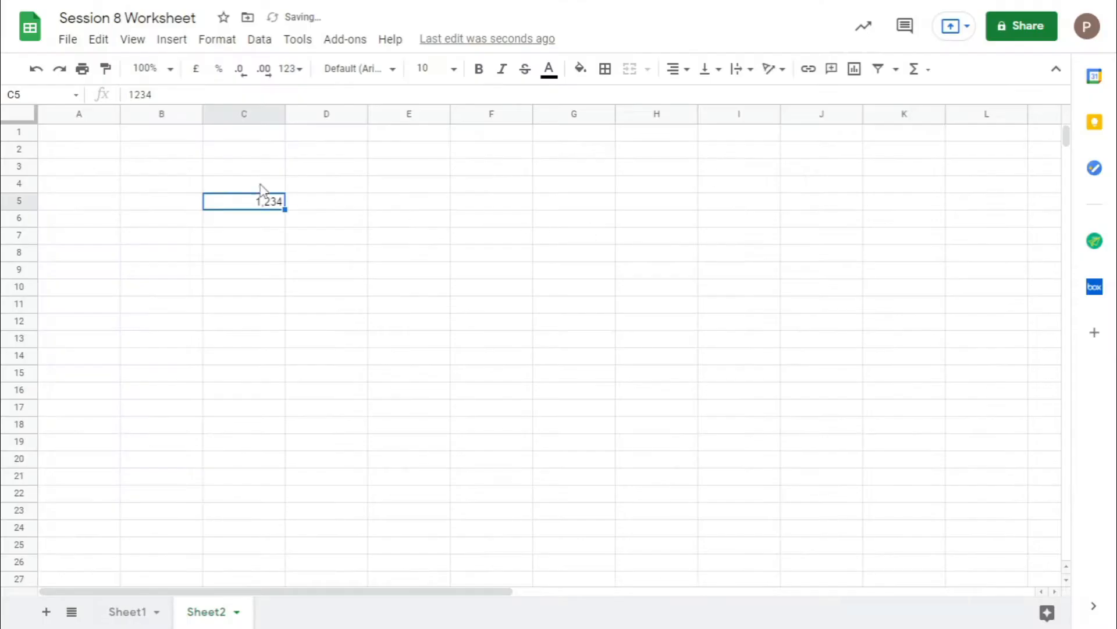
left_click(266, 225)
left_click(266, 202)
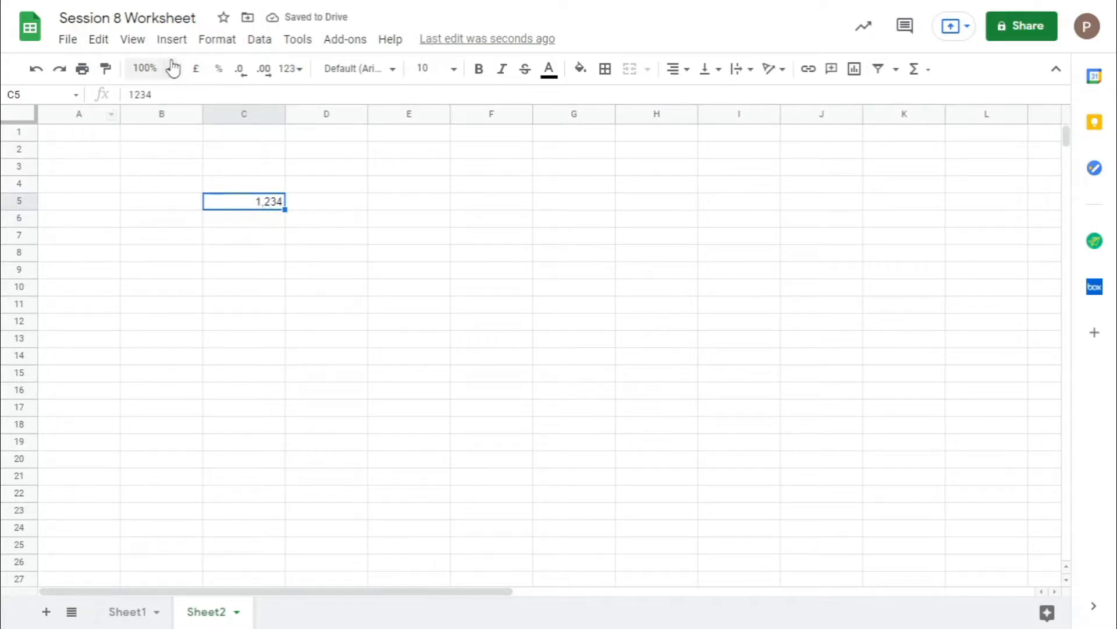
left_click(217, 39)
left_click(270, 47)
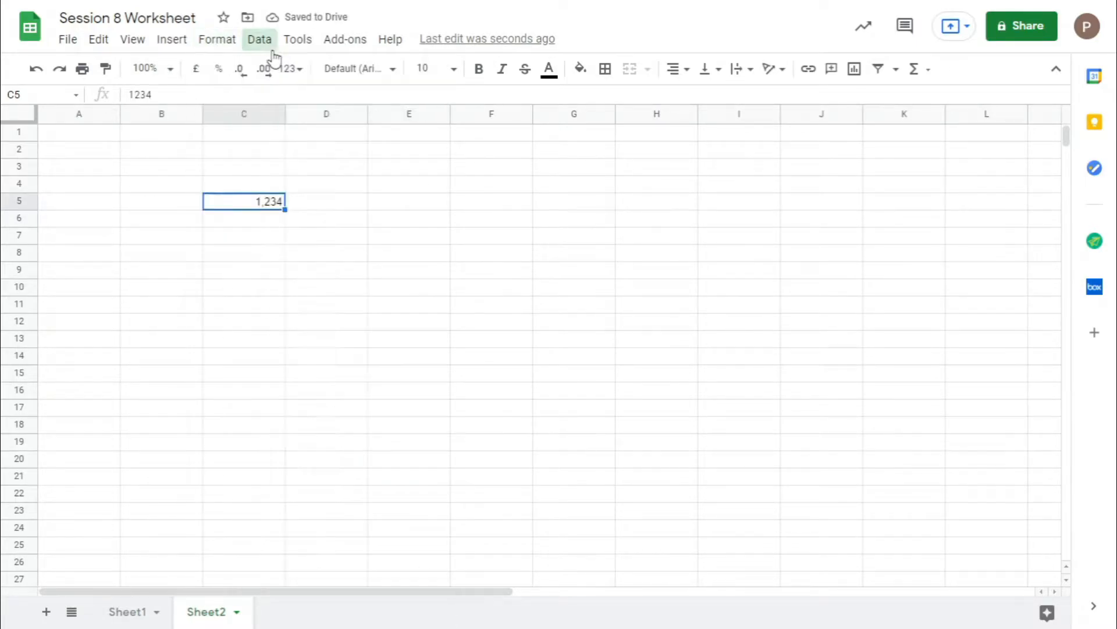
left_click(217, 39)
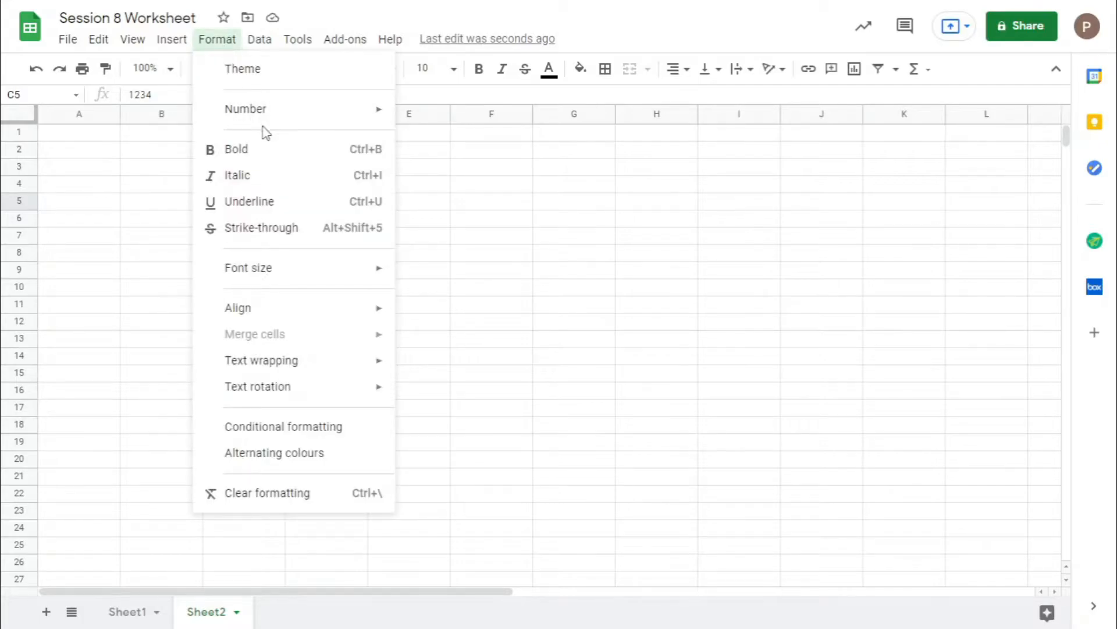
- Open the custom number formats for the empty cell G3 and examine the list of available patterns
left_click(563, 172)
left_click(289, 68)
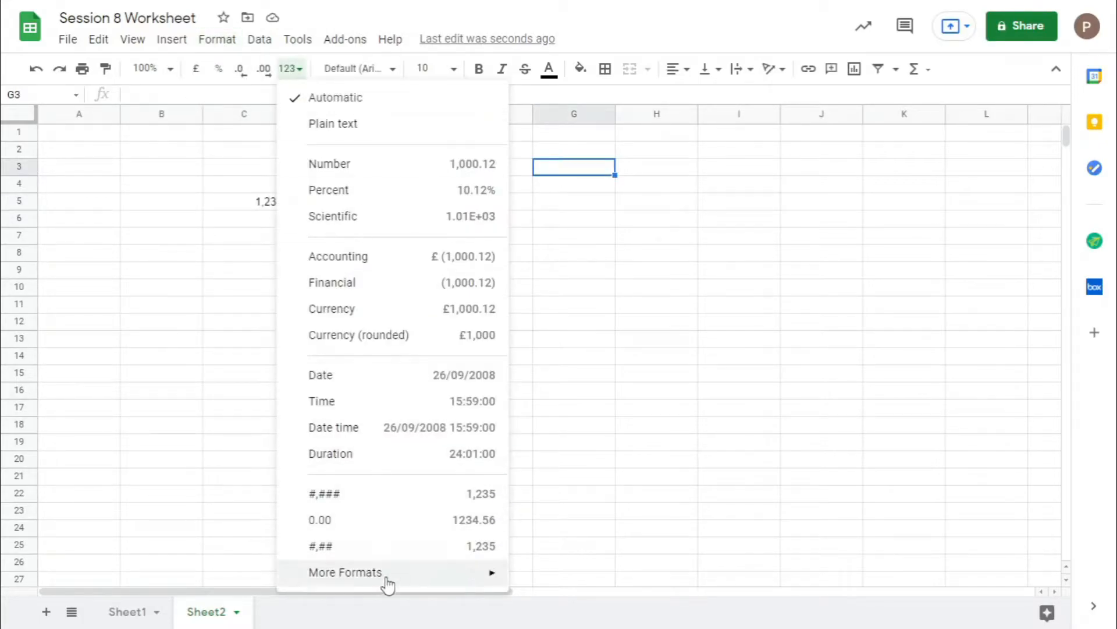
mouse_move(389, 576)
left_click(605, 564)
scroll(558, 325, "down", 2)
scroll(558, 325, "down", 5)
scroll(554, 337, "up", 7)
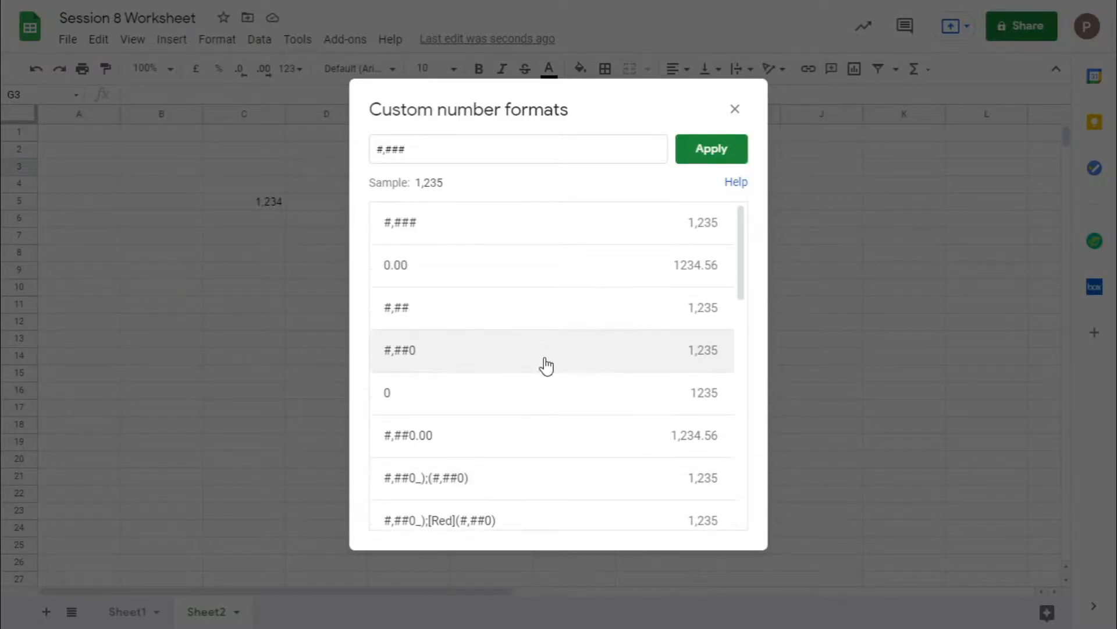
scroll(575, 424, "down", 10)
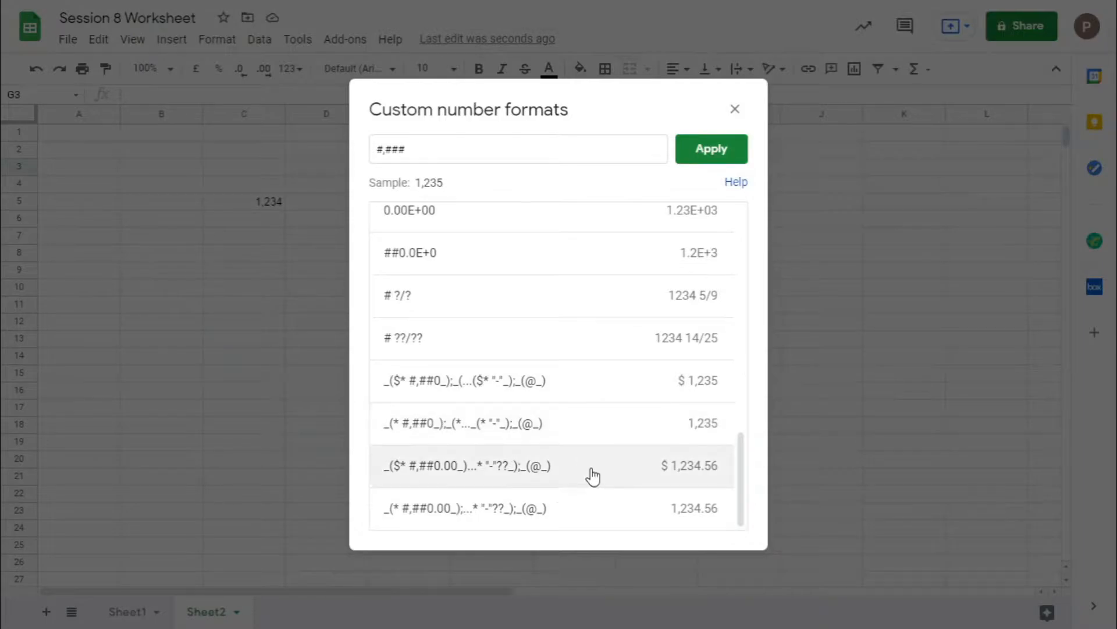
scroll(591, 474, "up", 10)
scroll(593, 476, "down", 10)
scroll(591, 473, "up", 10)
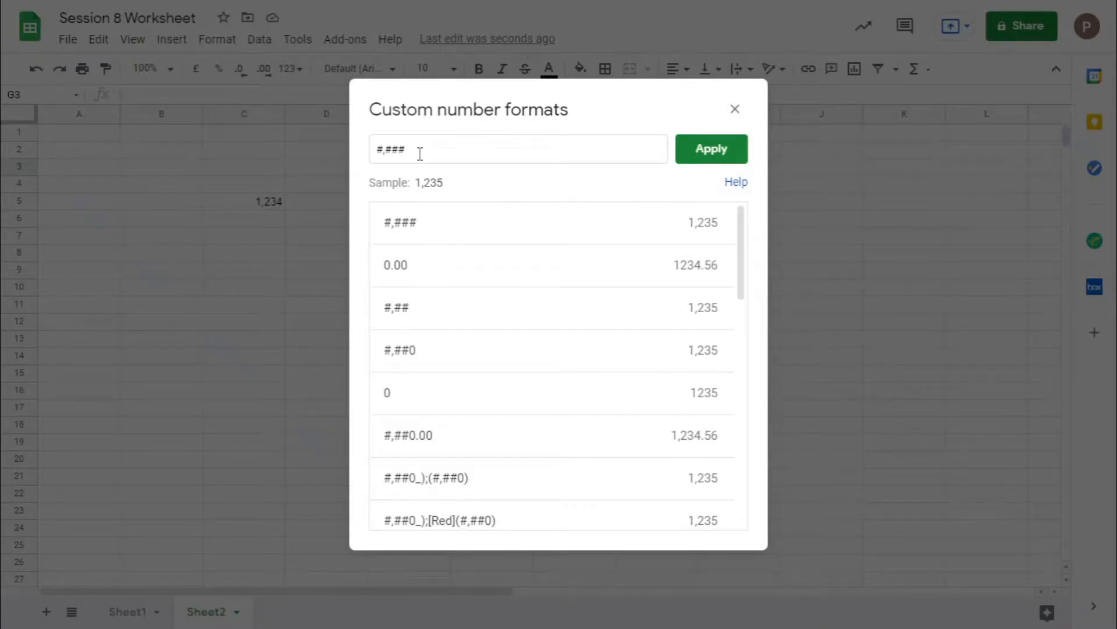
- Examine the remaining custom number patterns, leave without applying one, and review the built-in number formats
scroll(444, 302, "down", 10)
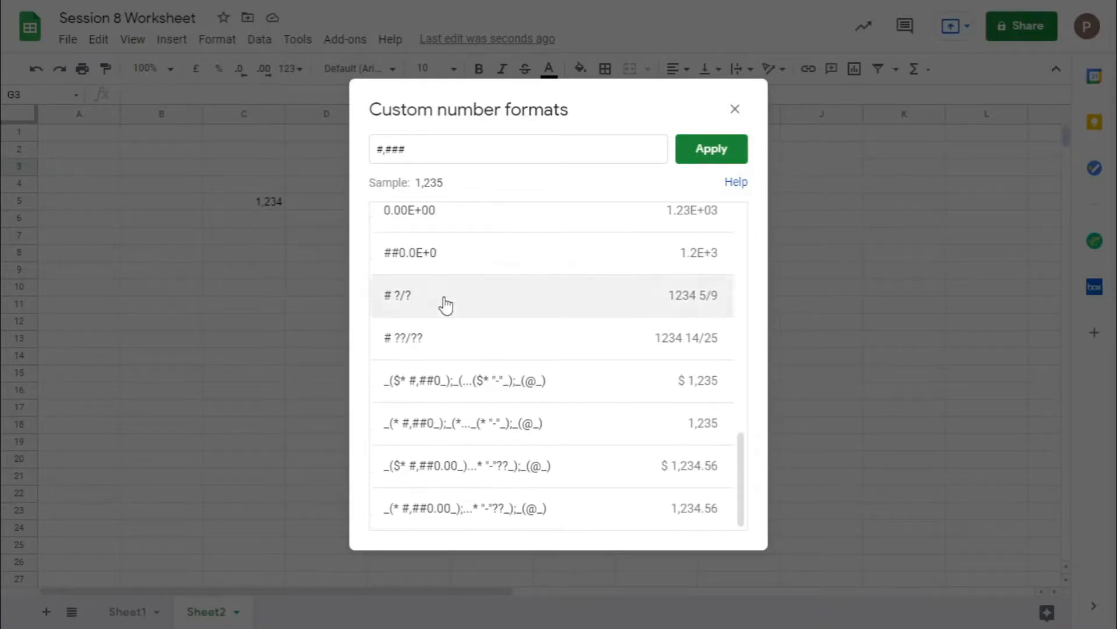
left_click(735, 109)
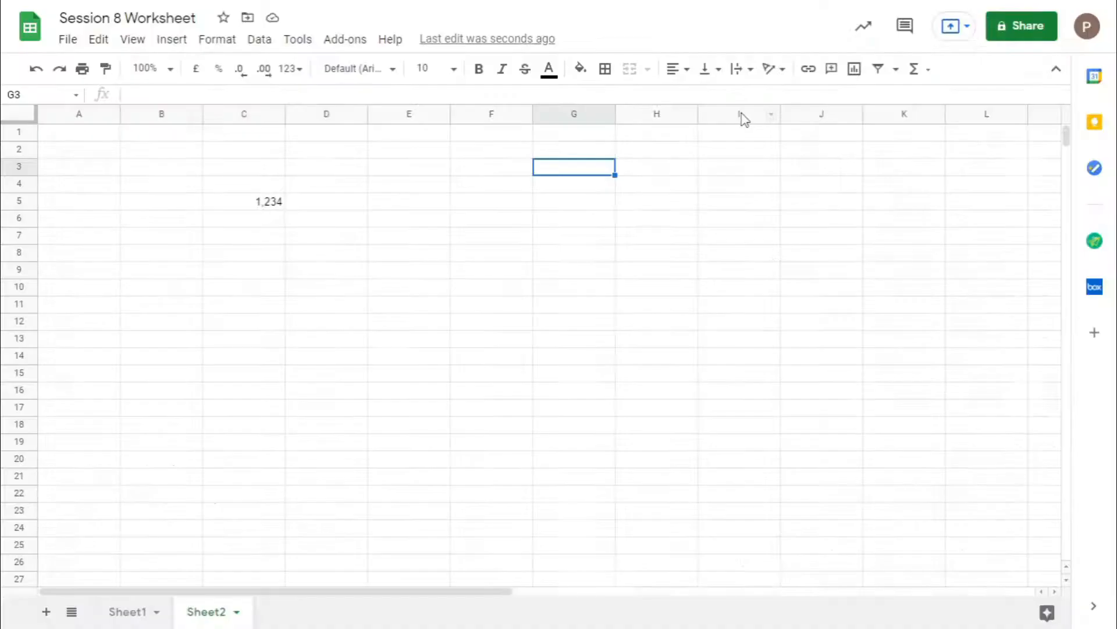
left_click(224, 41)
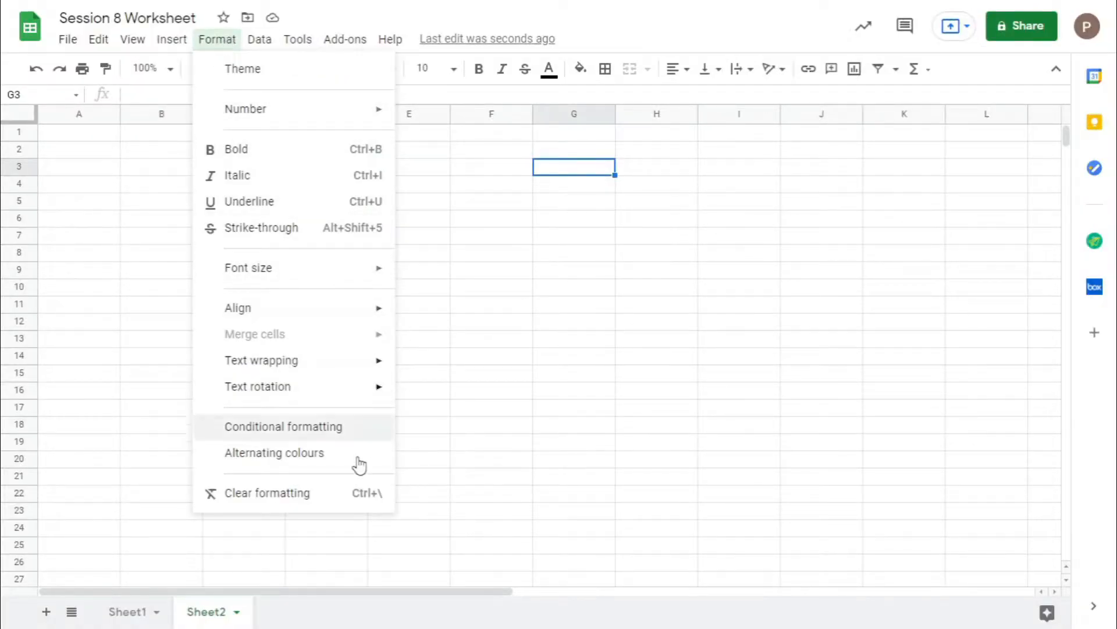
mouse_move(292, 114)
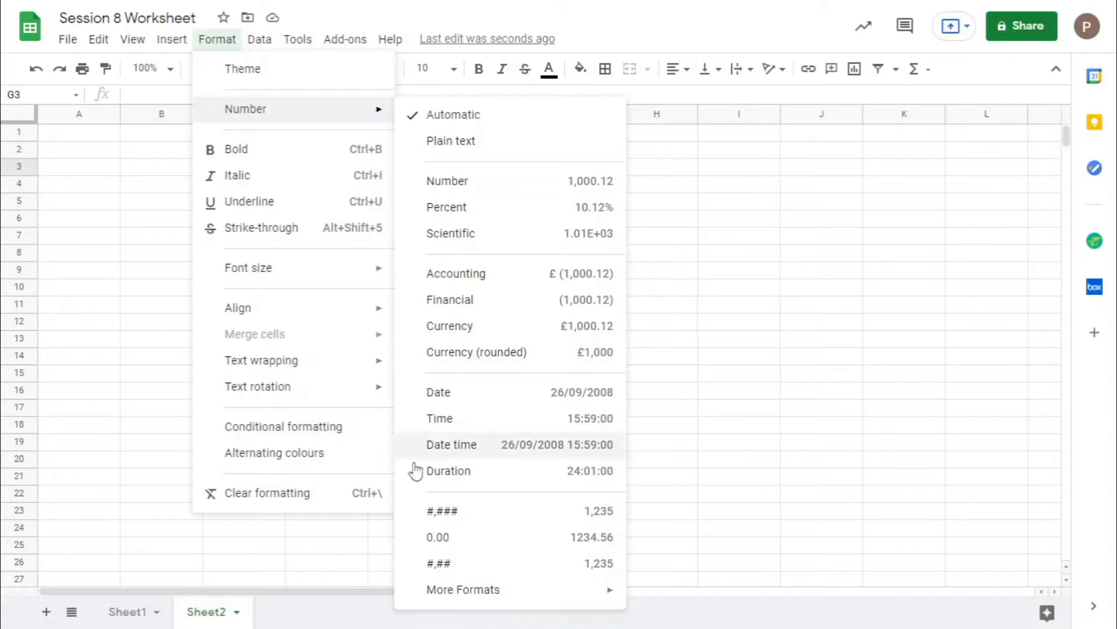
left_click(842, 280)
- Replace the content of cell C5 with the formula =TODAY()
left_click(260, 206)
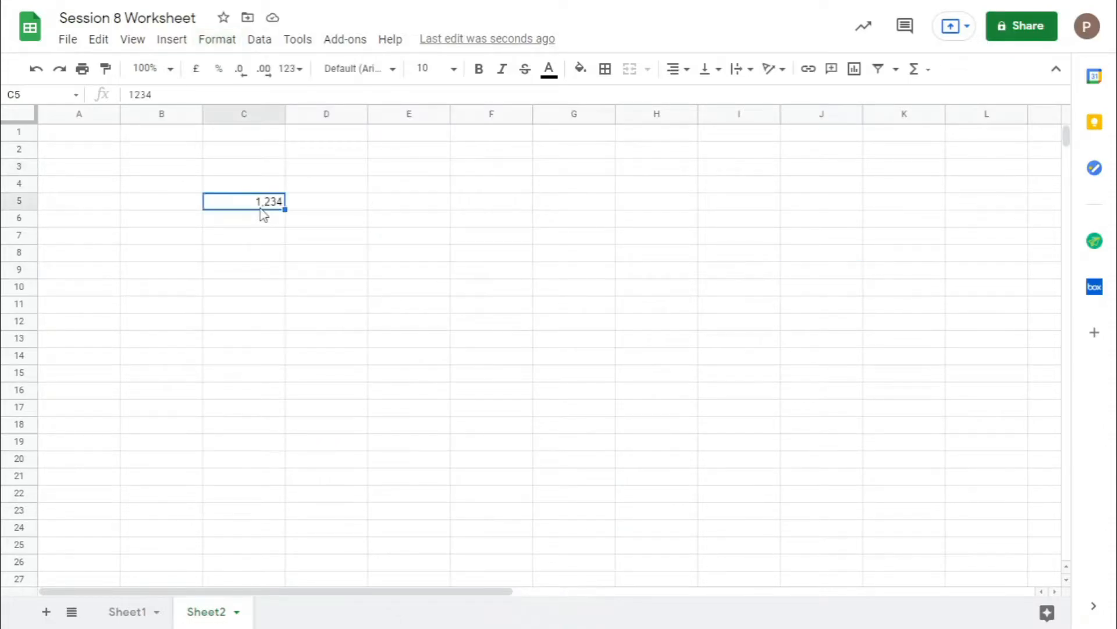
key("Delete")
type("=today")
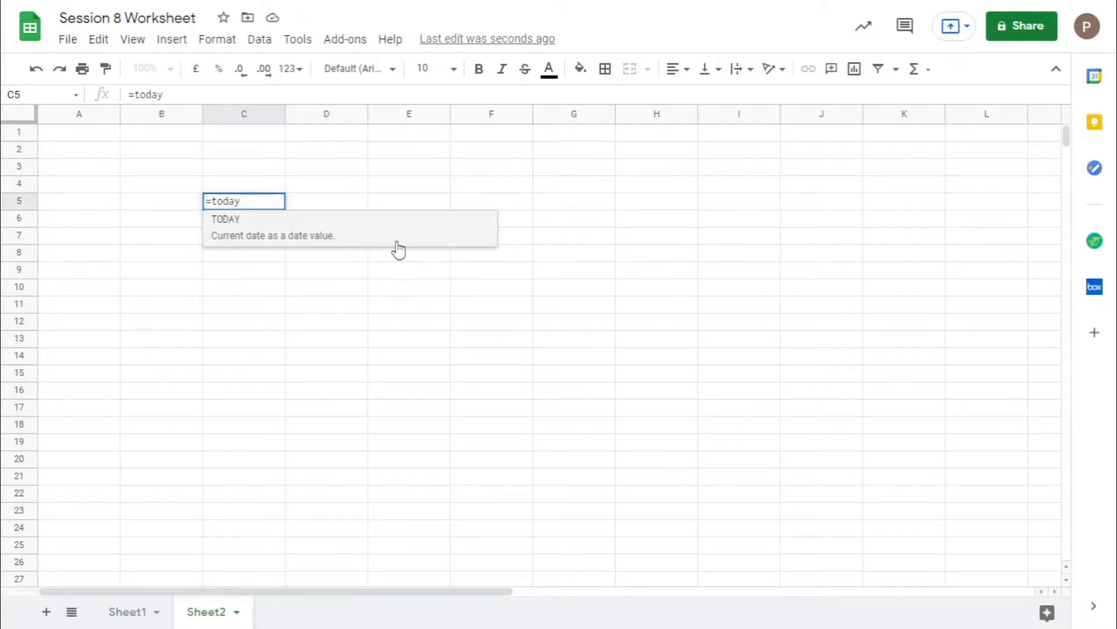
key("Tab")
key("Return")
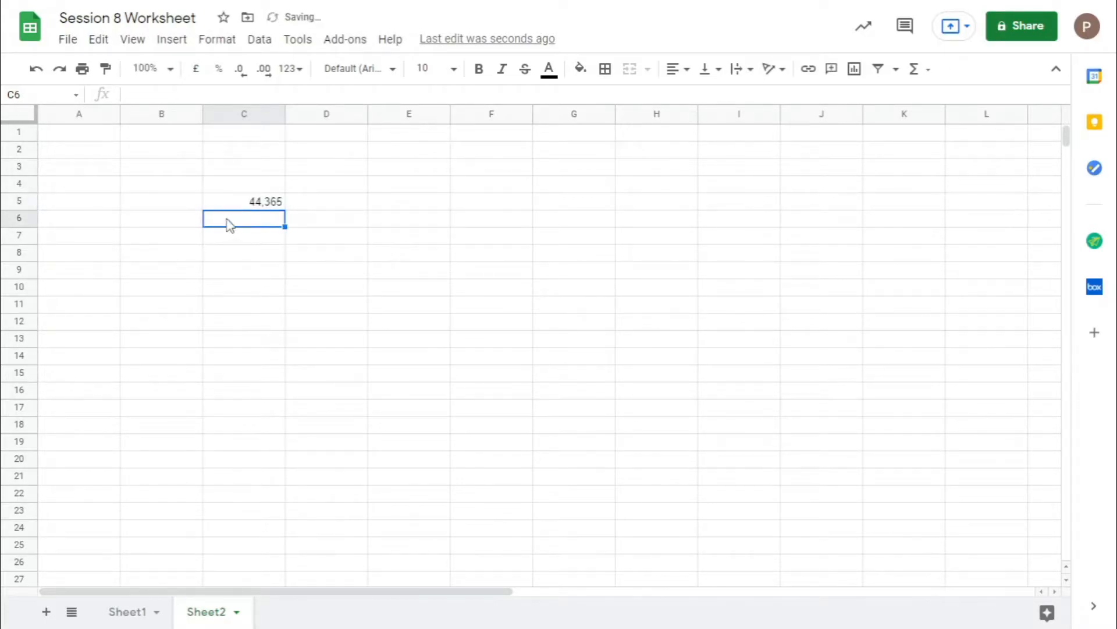
- Apply the Date number format to cell C5 and check which format is active for it
left_click(235, 205)
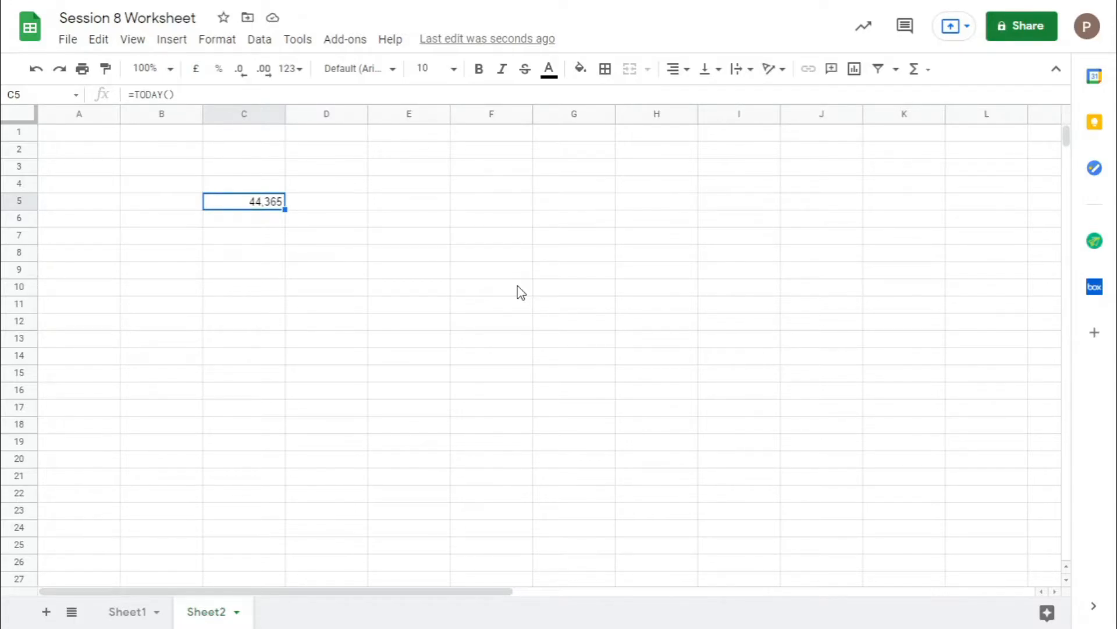
left_click(287, 72)
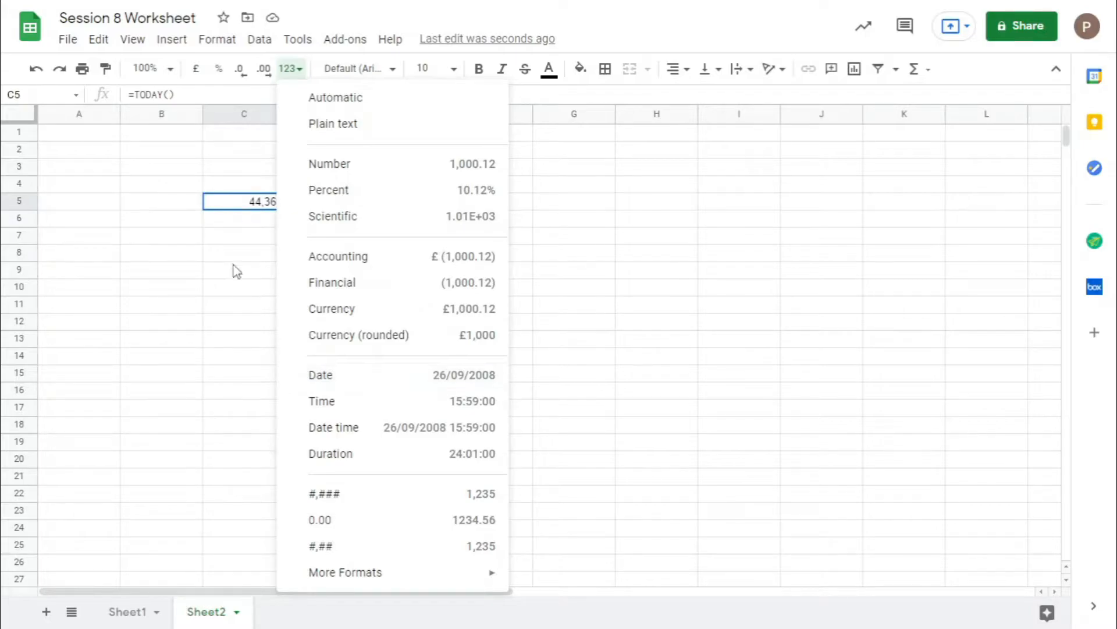
left_click(489, 387)
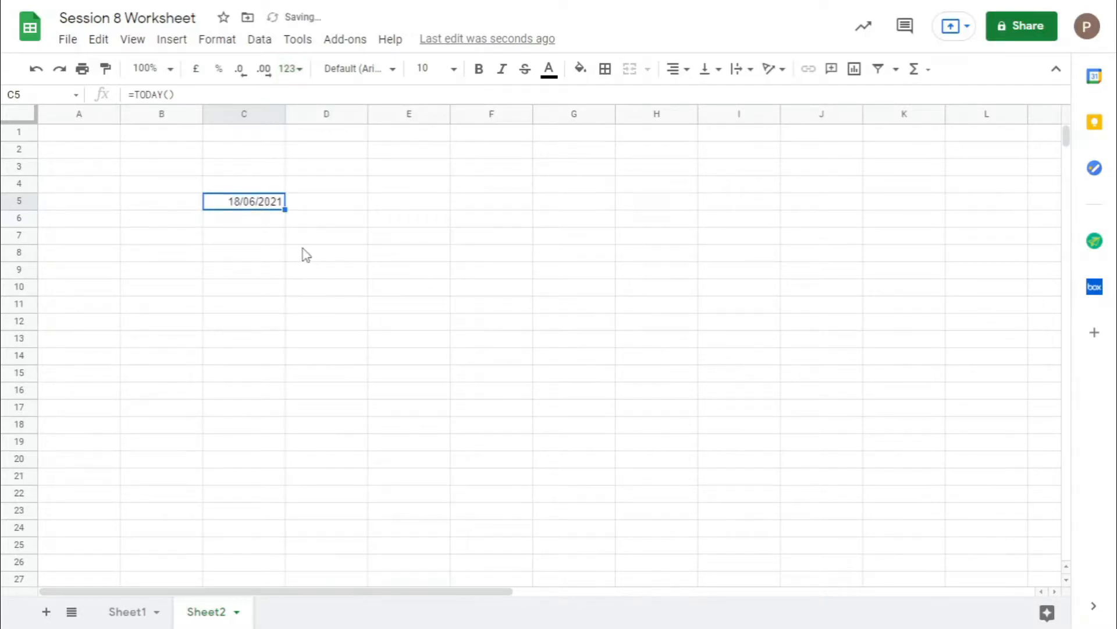
left_click(384, 181)
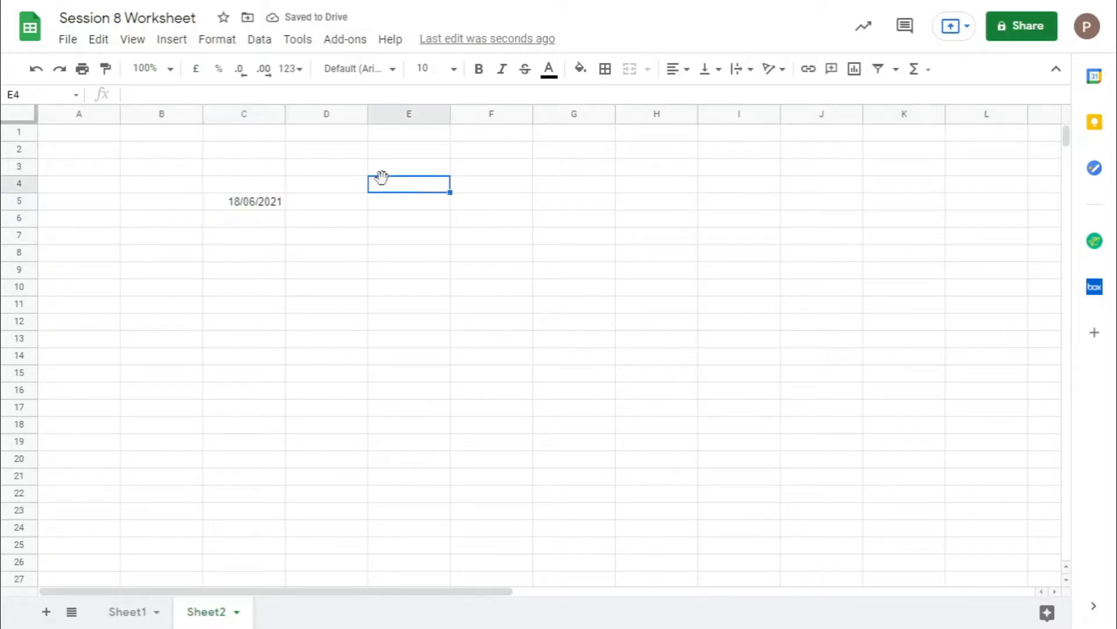
left_click(283, 205)
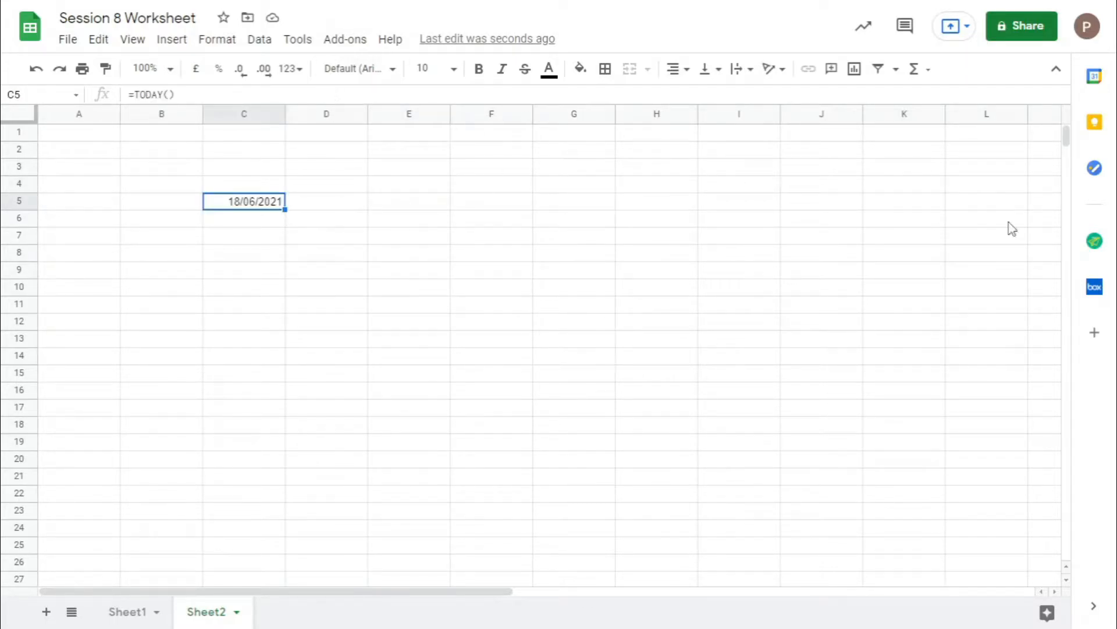
left_click(289, 71)
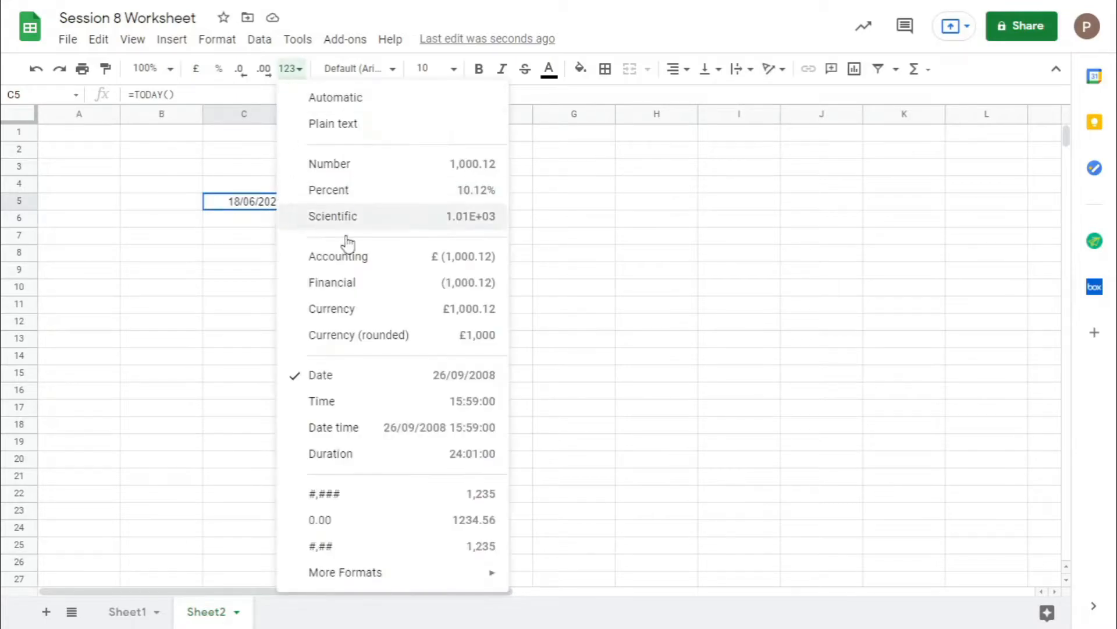
left_click(589, 205)
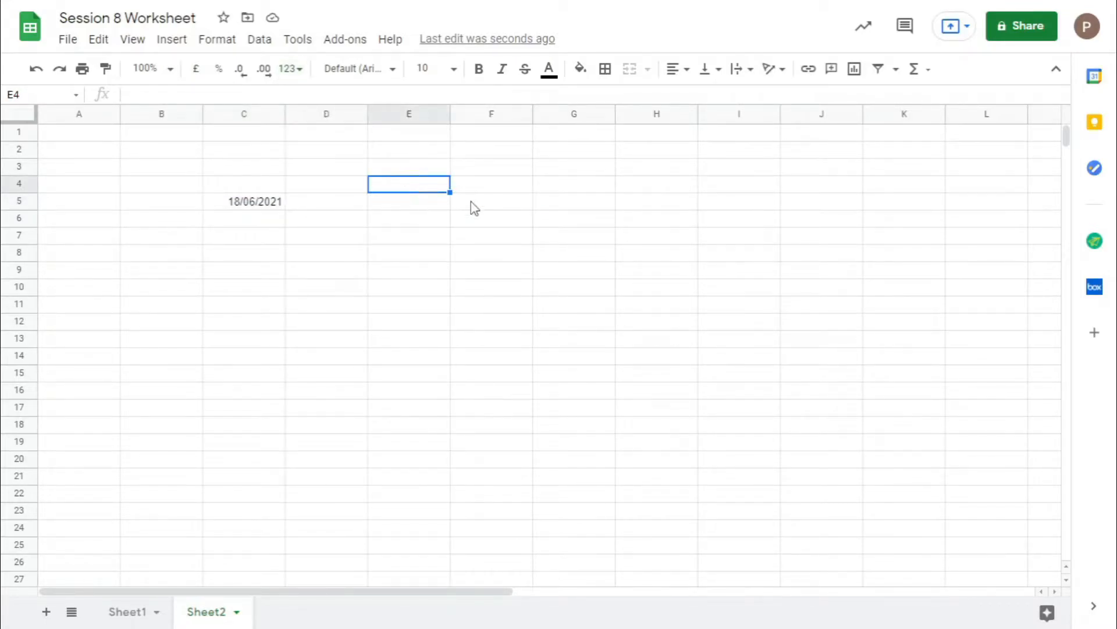
- Enter the date 31/12/1900 in cell E4
type("31/12/1900")
left_click(505, 257)
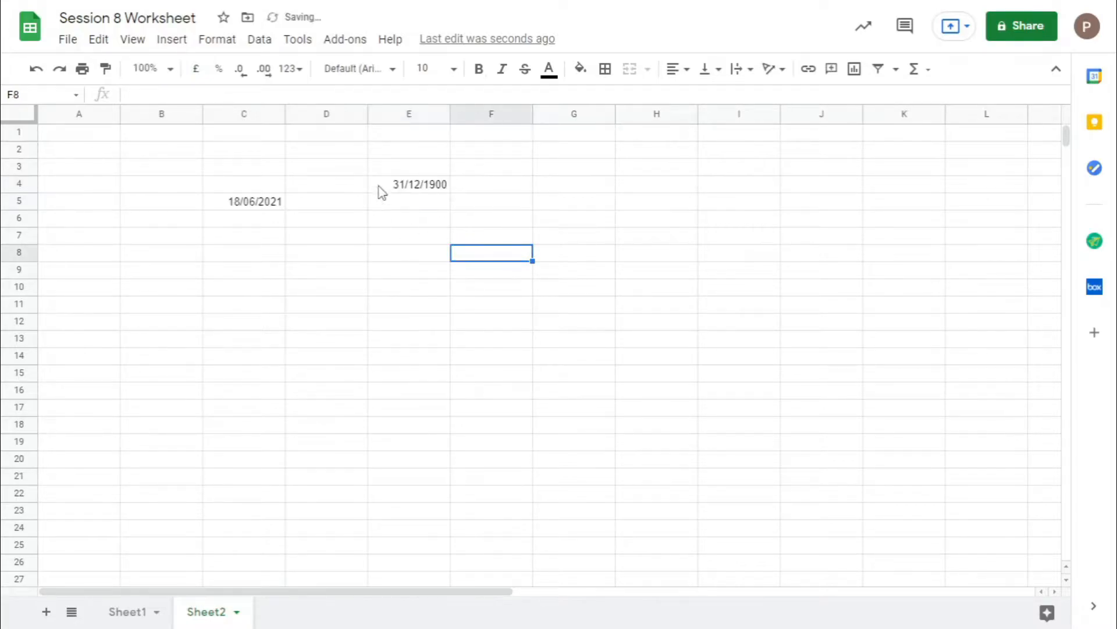
left_click(417, 191)
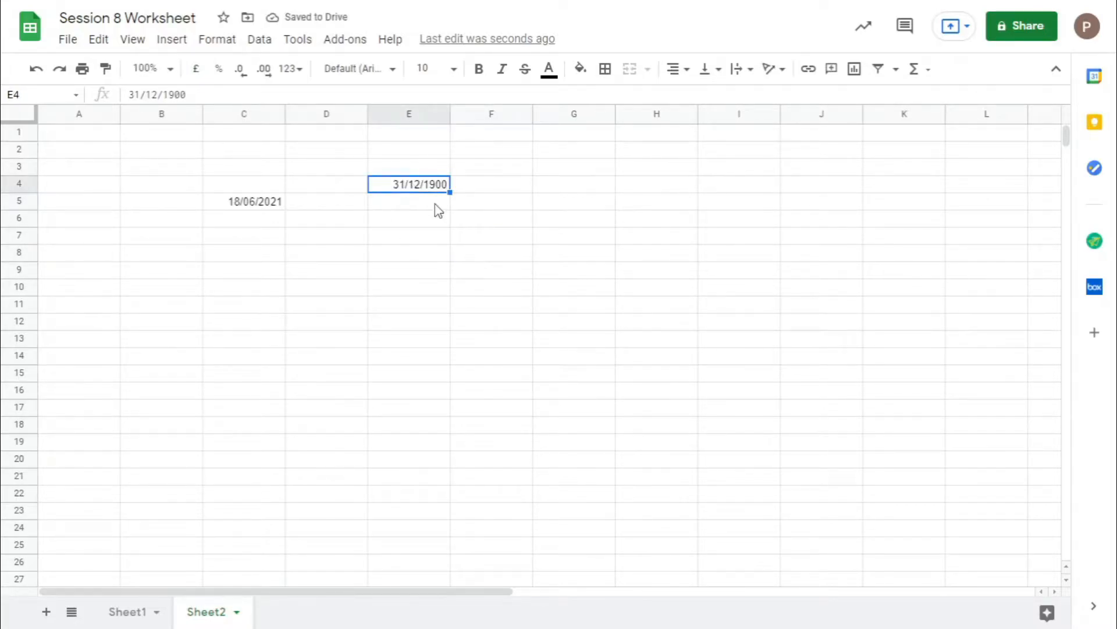
- Change the year of the date in cell E4 so that it reads 31/12/1899
double_click(443, 183)
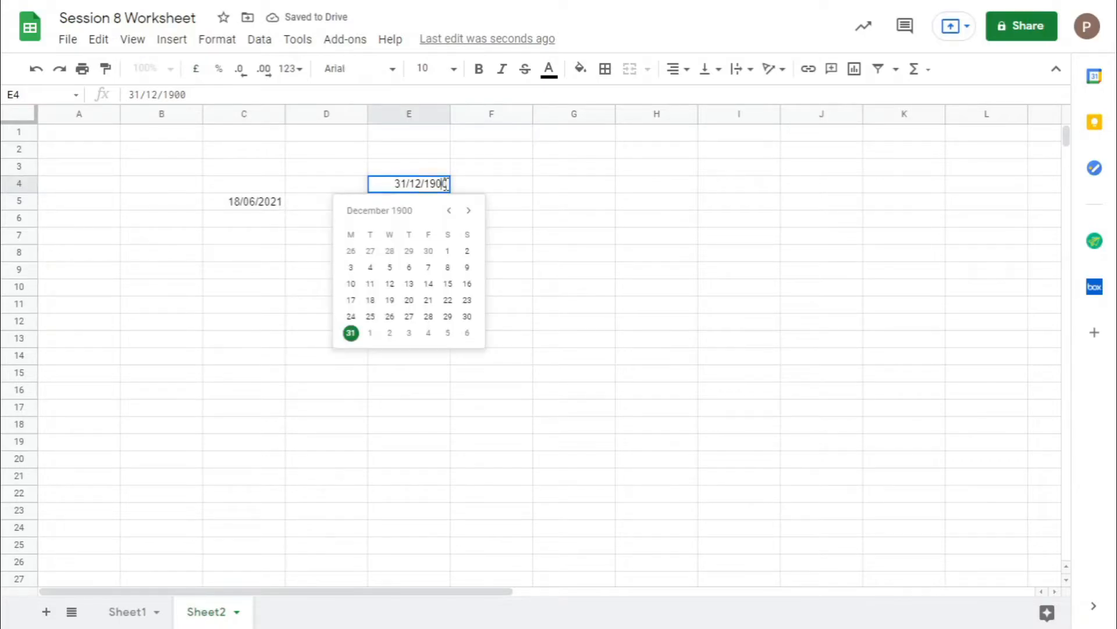
key("BackSpace")
key("BackSpace")
key("BackSpace")
type("899")
left_click(578, 241)
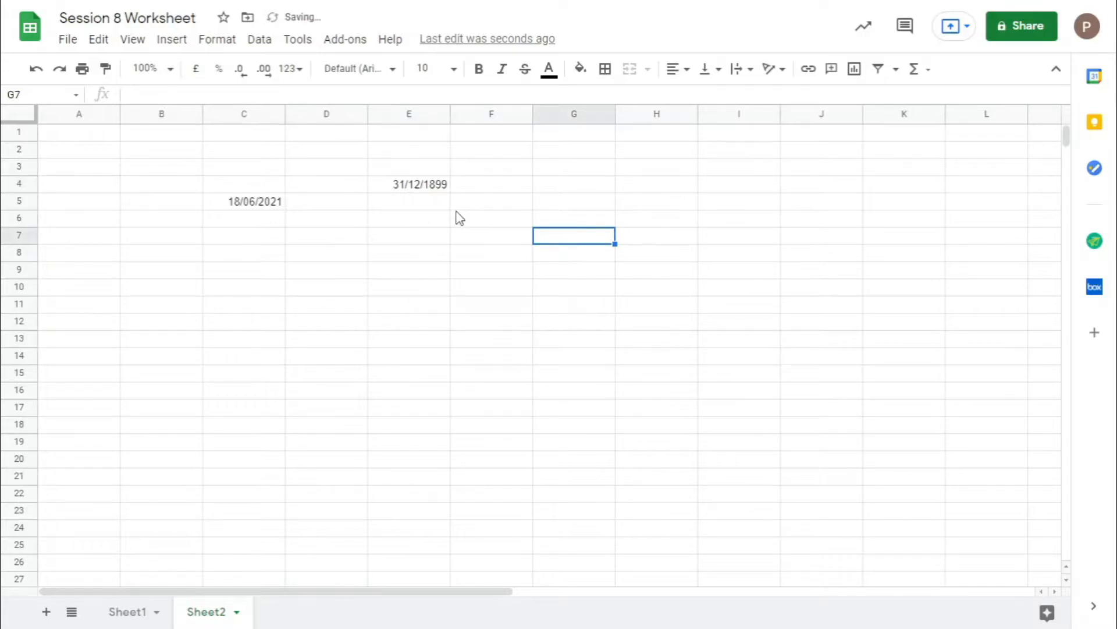
left_click(398, 224)
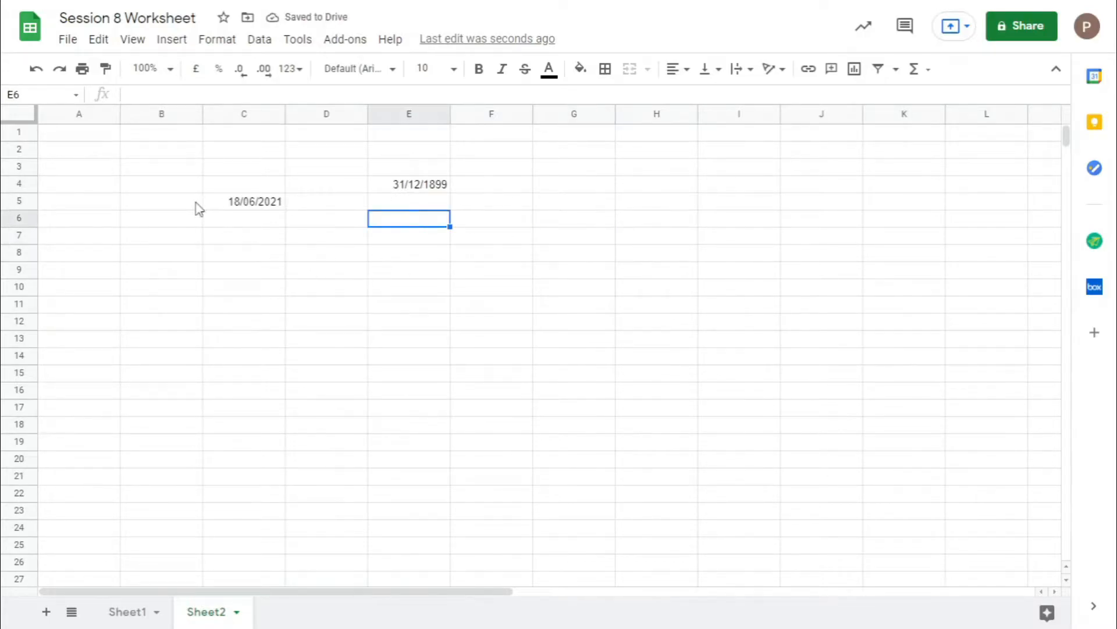
- Enter the formula =DATEVALUE(C5) in cell D7 to convert the date into its serial number
left_click(246, 201)
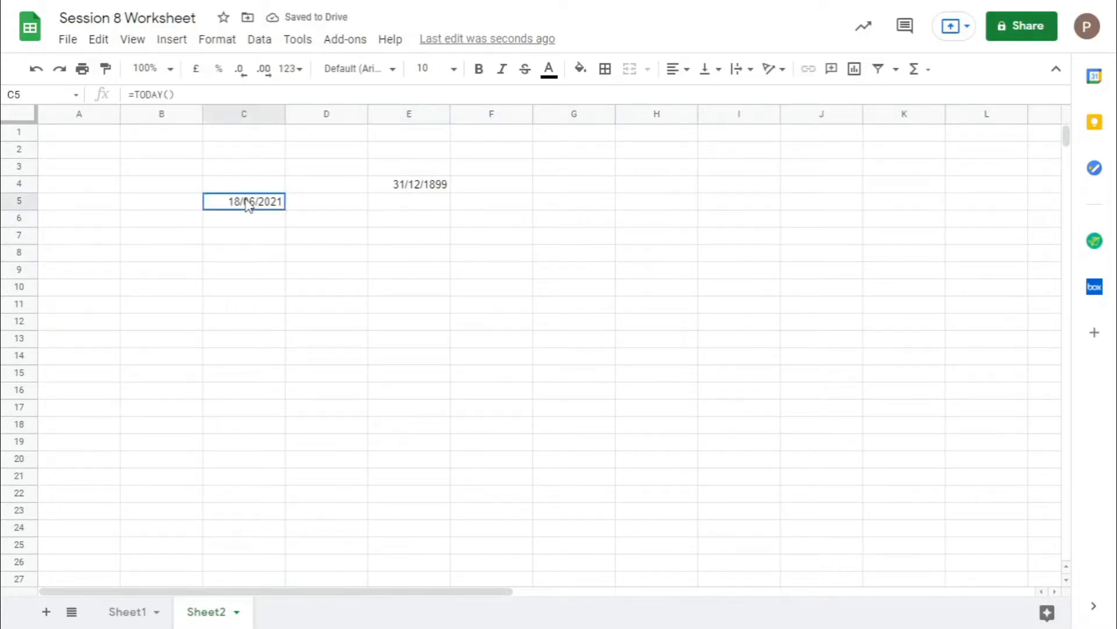
left_click(339, 237)
type("=Date")
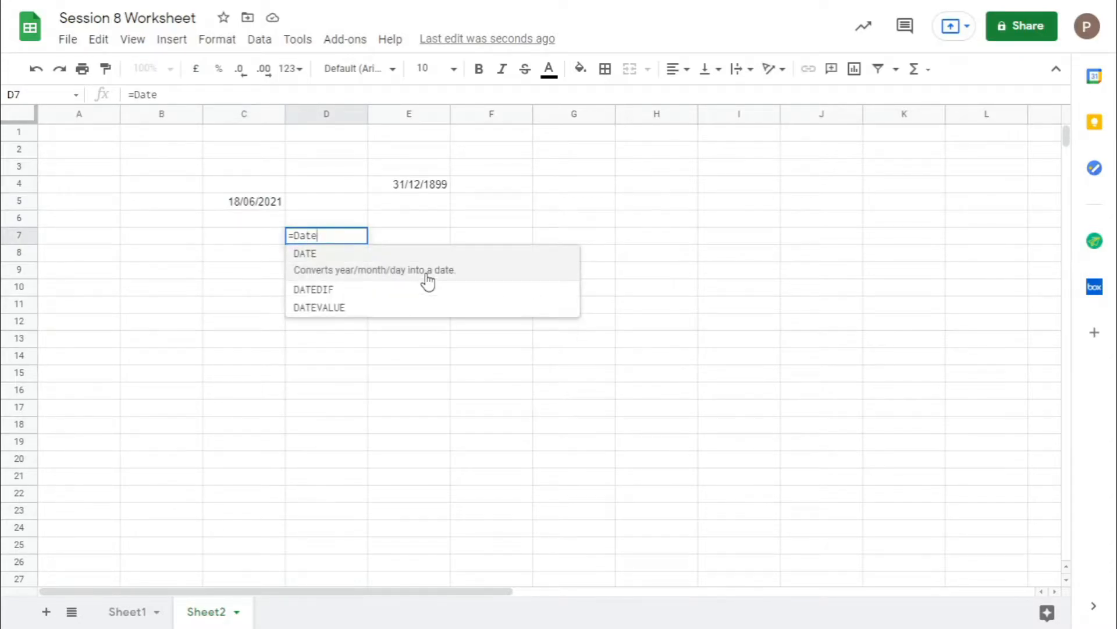
left_click(412, 309)
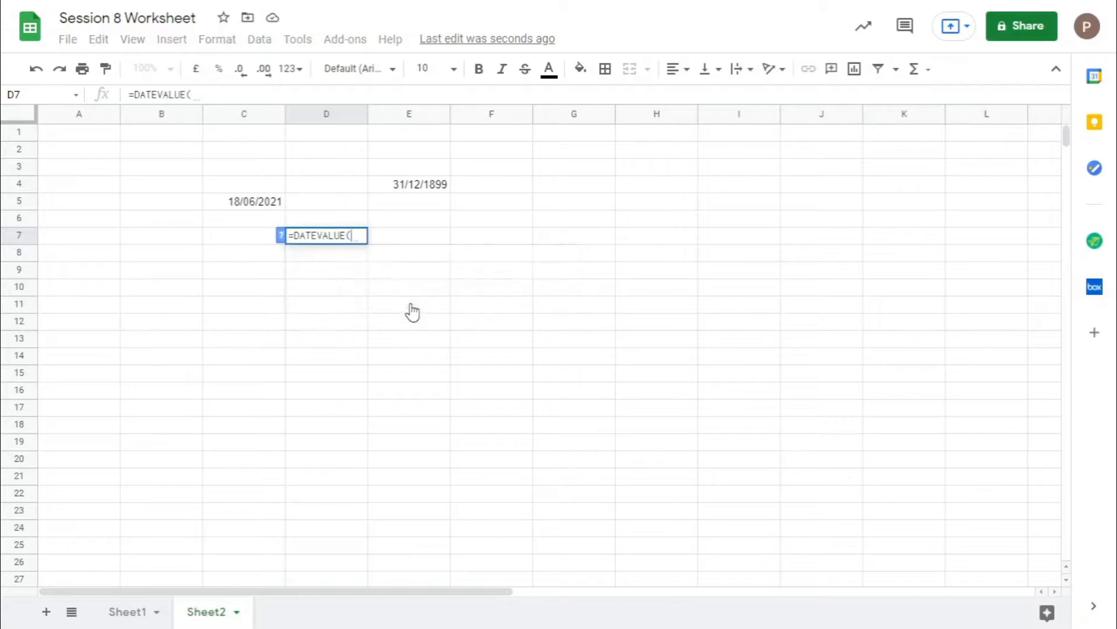
left_click(279, 205)
type(")")
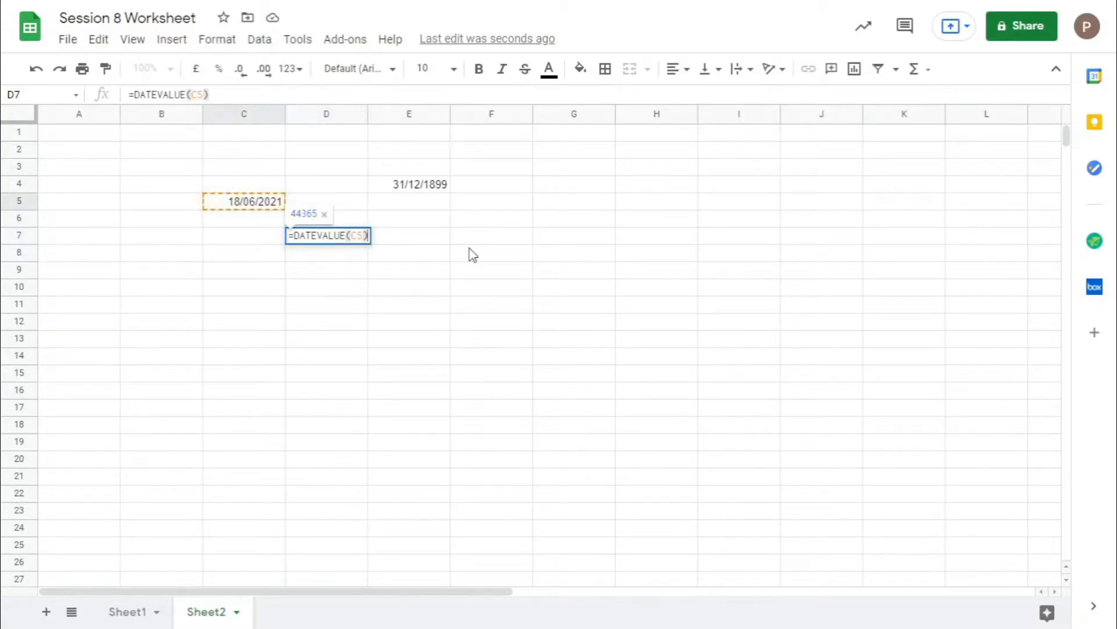
key("Return")
left_click(315, 241)
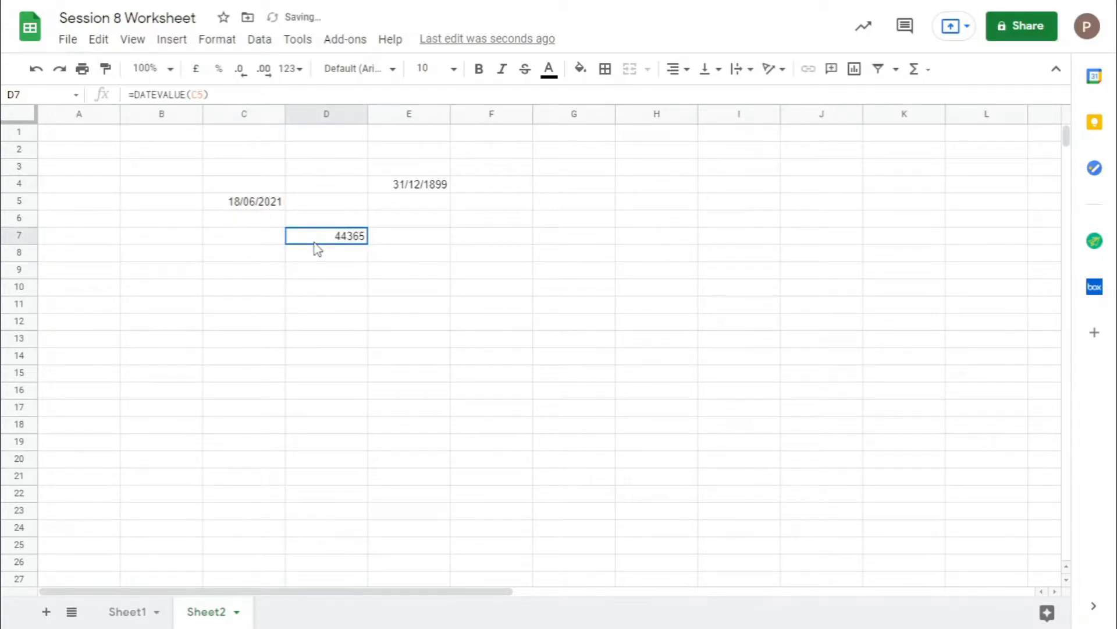
- Put 30/12/1899 in cells C4 and D4 and 31/12/1899 in C5, and check the DATEVALUE formula in D7
left_click_drag(414, 188, 281, 207)
left_click(286, 191)
left_click(329, 287)
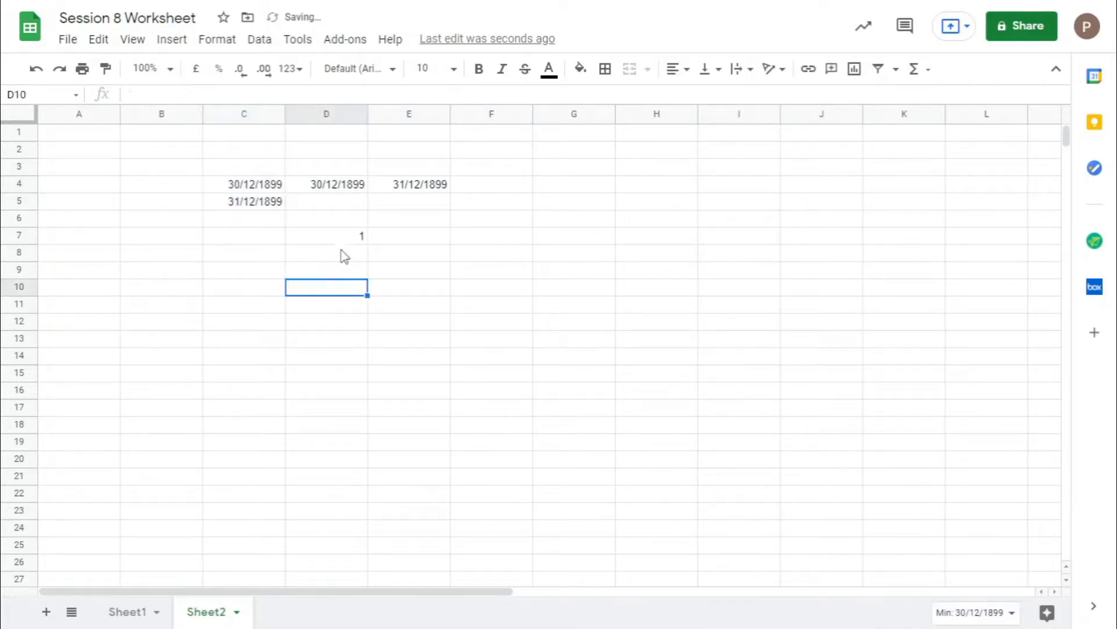
left_click(343, 239)
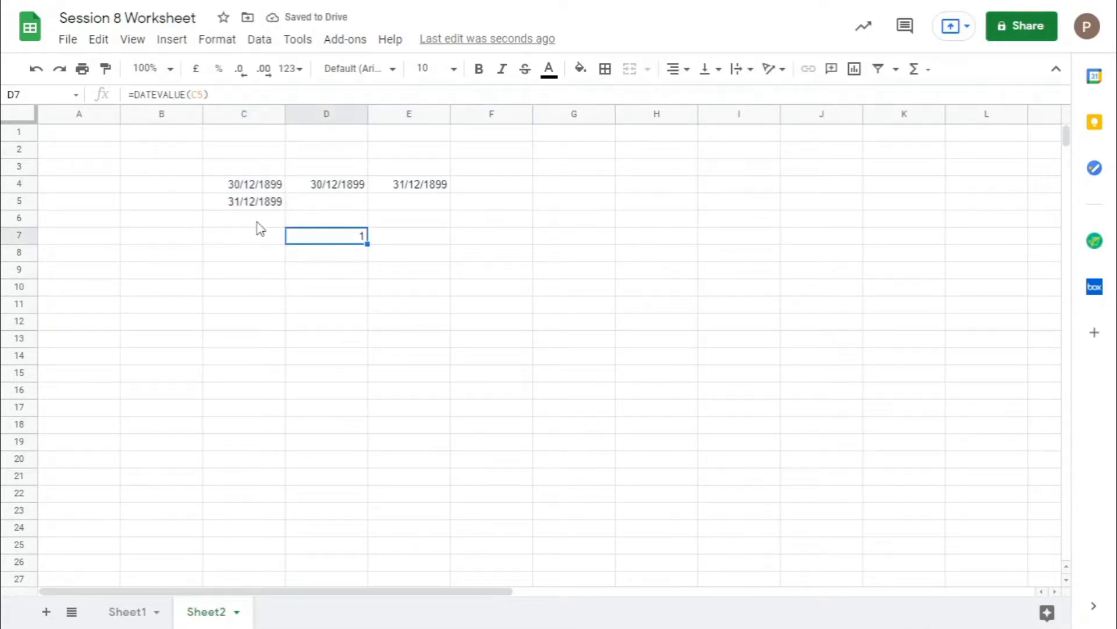
- Undo the last change to cell C5
left_click(525, 255)
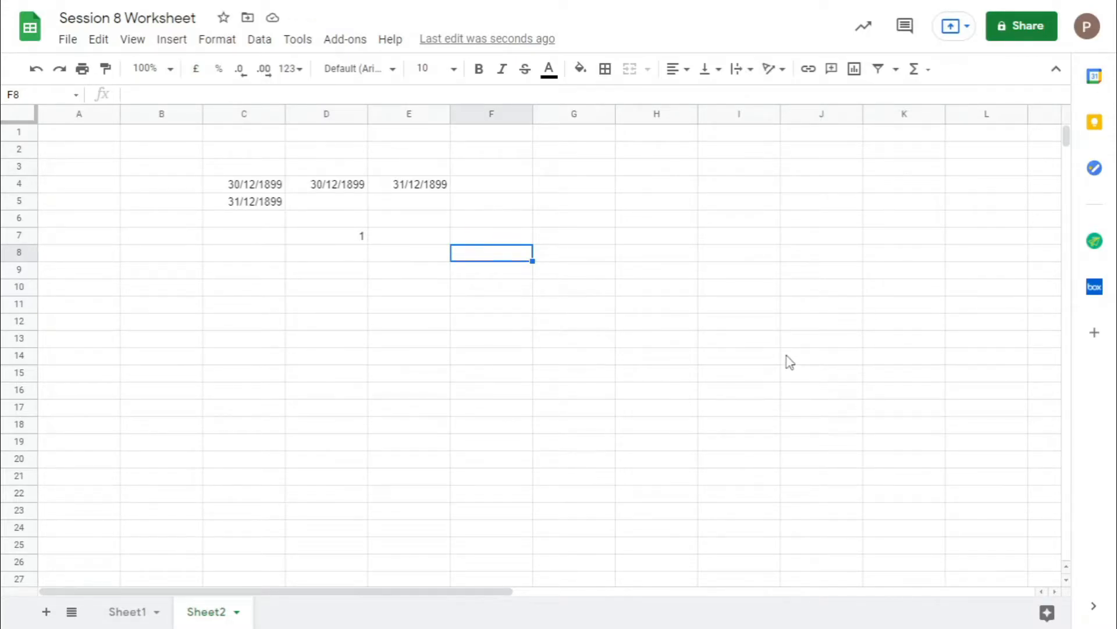
left_click(402, 243)
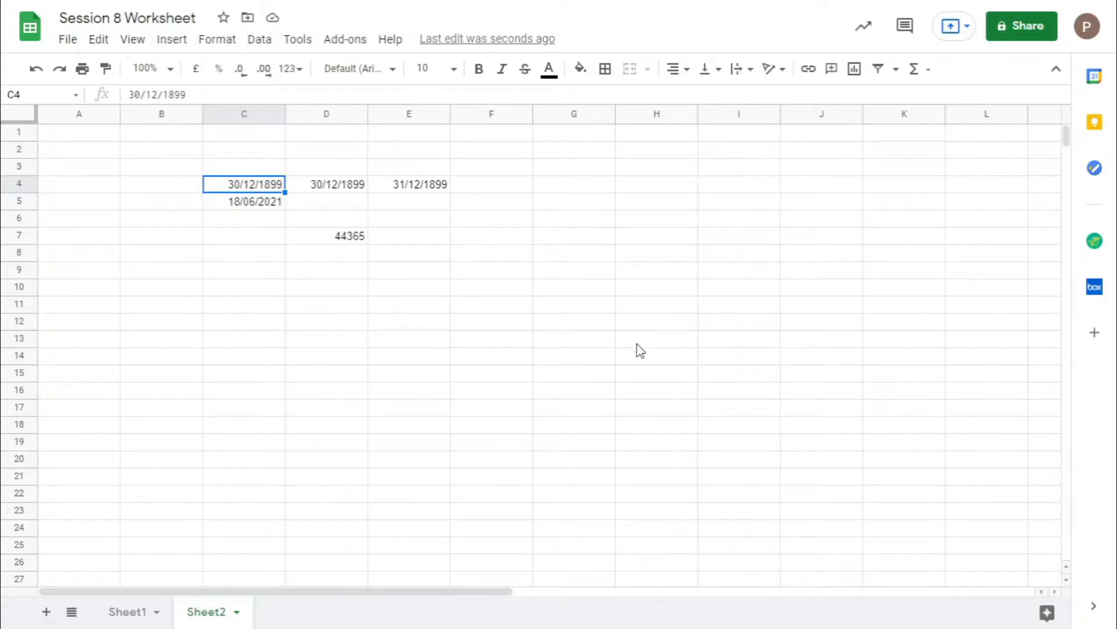
left_click(565, 298)
- List the function names DATE in cell F7 and DATEDIF in cell F8
left_click(470, 243)
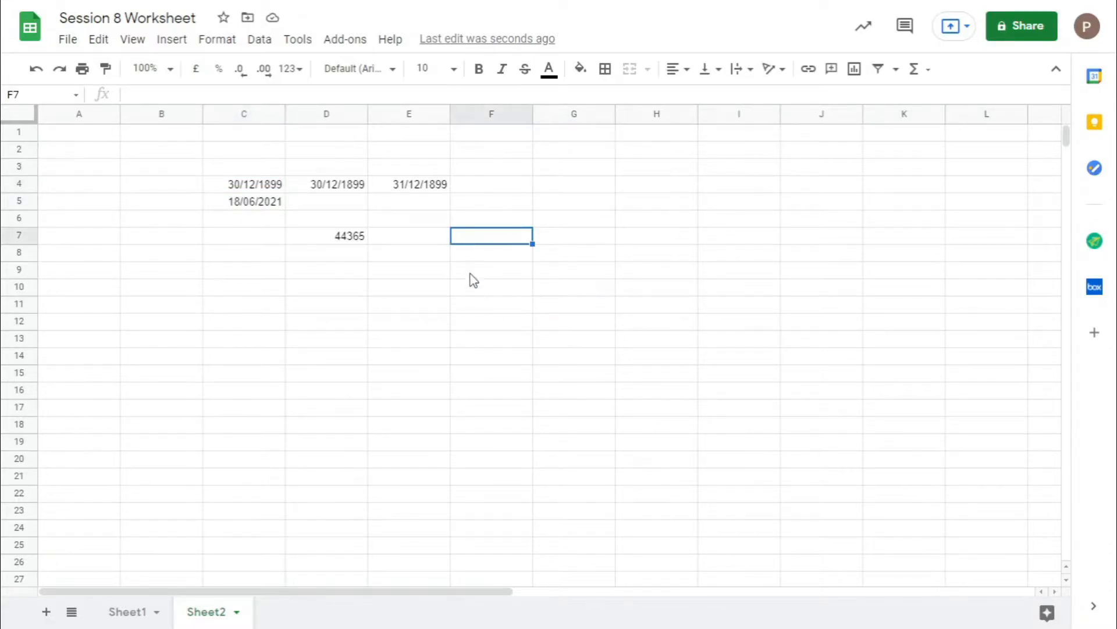
type("DATE")
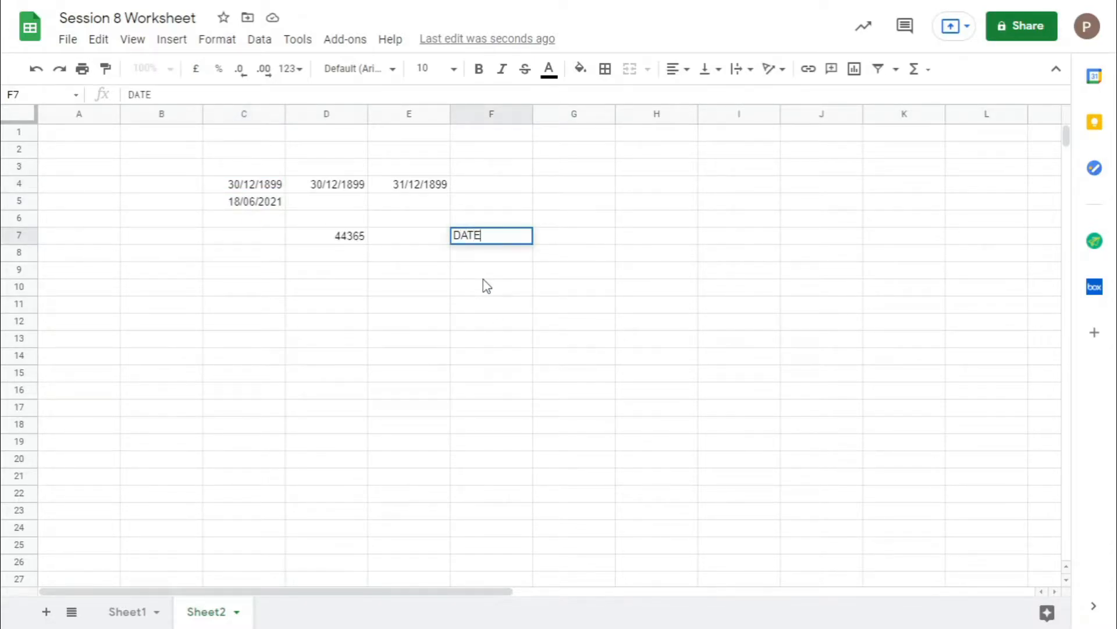
key("Return")
type("DATE")
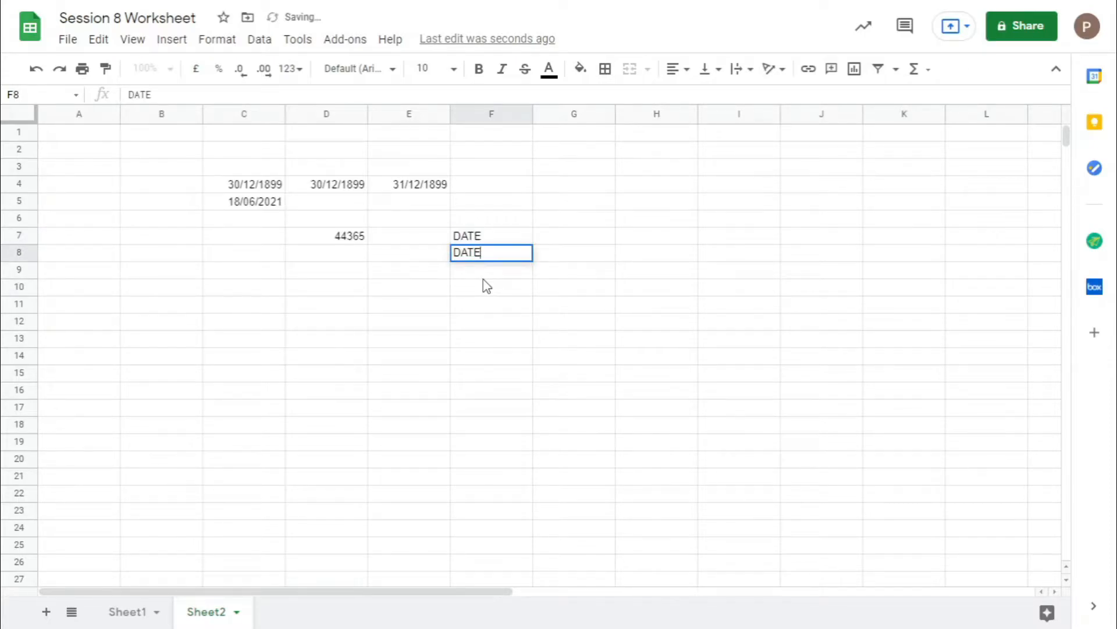
type("DIF")
key("Return")
- Add DATEVALU to the list of function names in cell F9
type("DATE")
key("BackSpace")
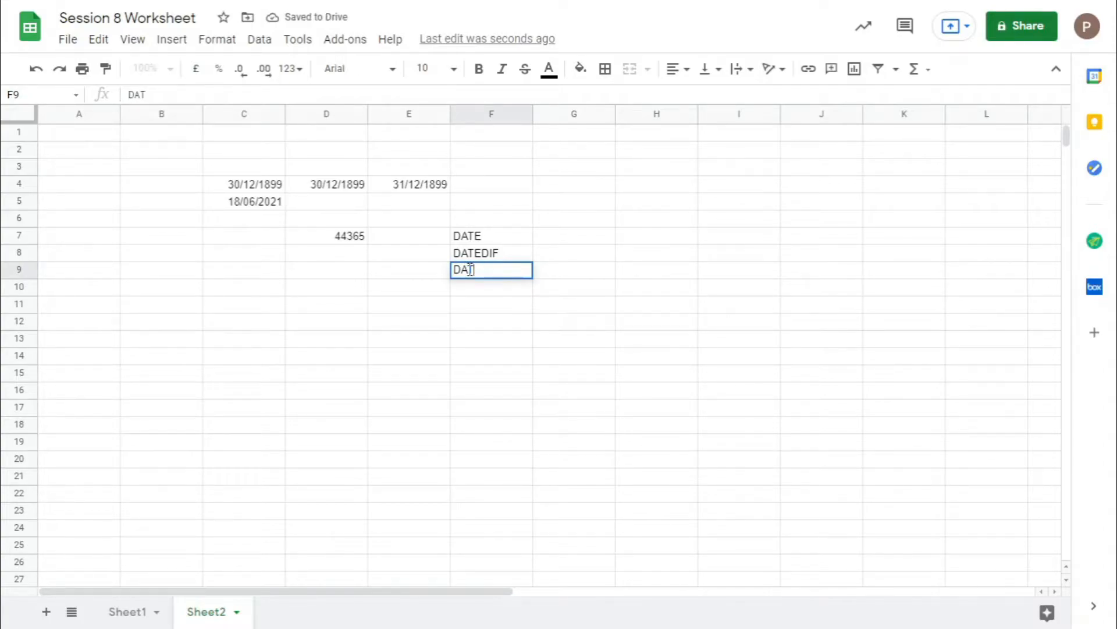
type("VALU")
key("Up")
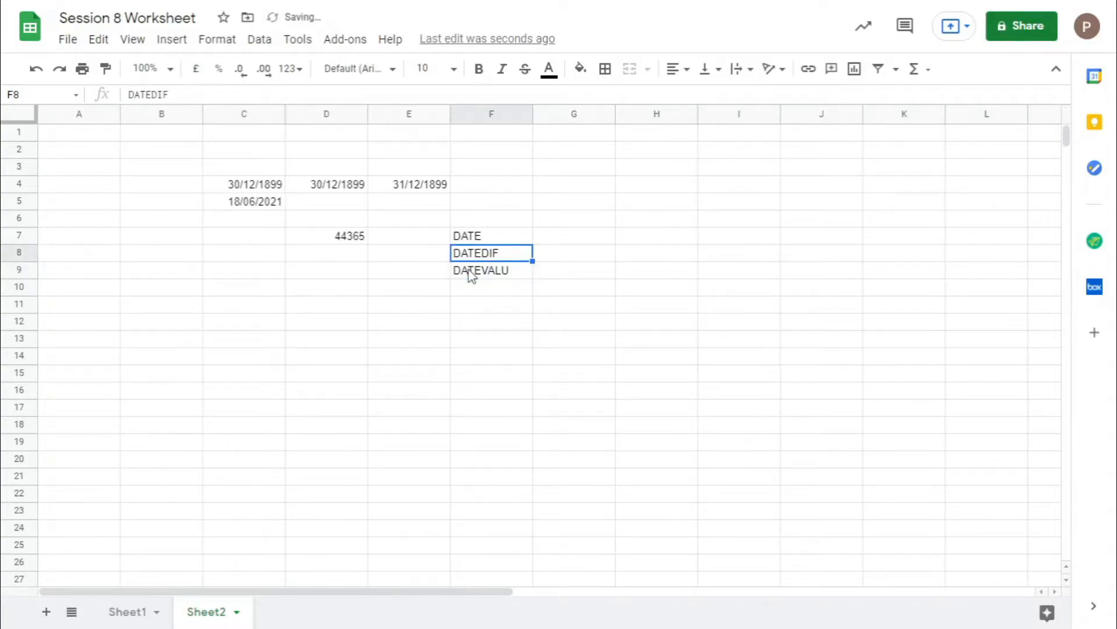
left_click(471, 274)
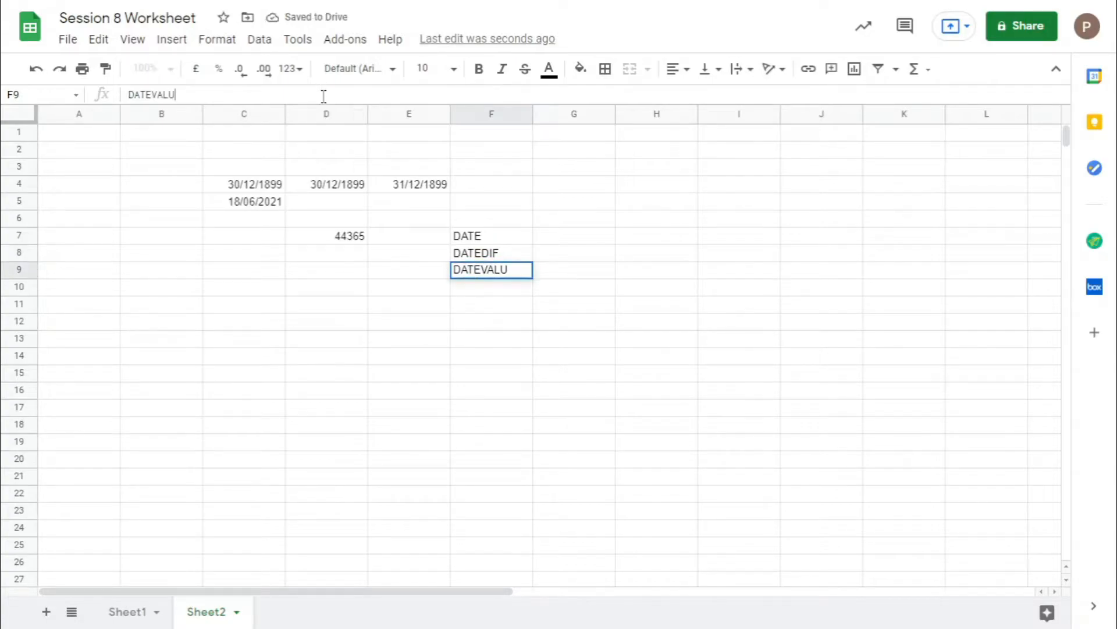
key("Return")
- Correct the function name in cell F9 to DATEVALUE
type("EOMONTH")
key("alt+Tab")
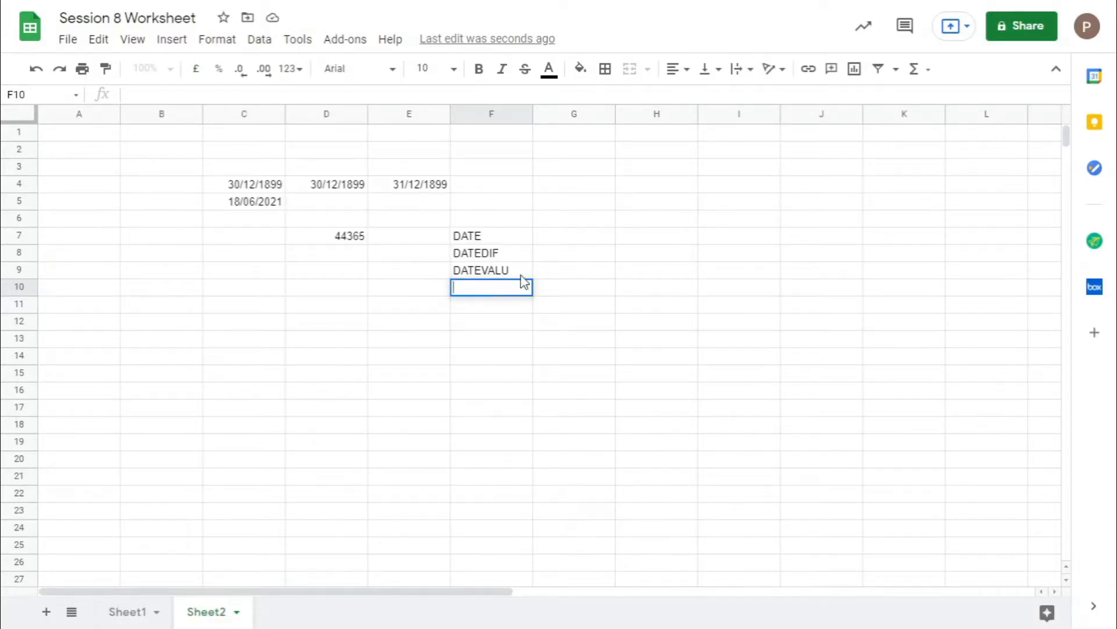
left_click(521, 273)
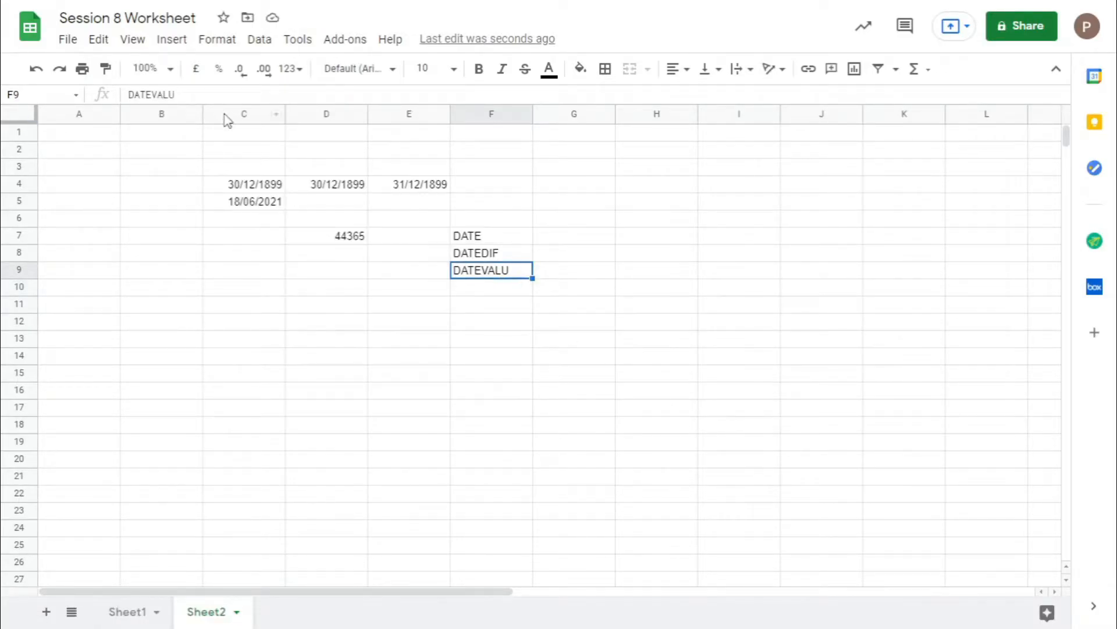
left_click(228, 94)
key("Return")
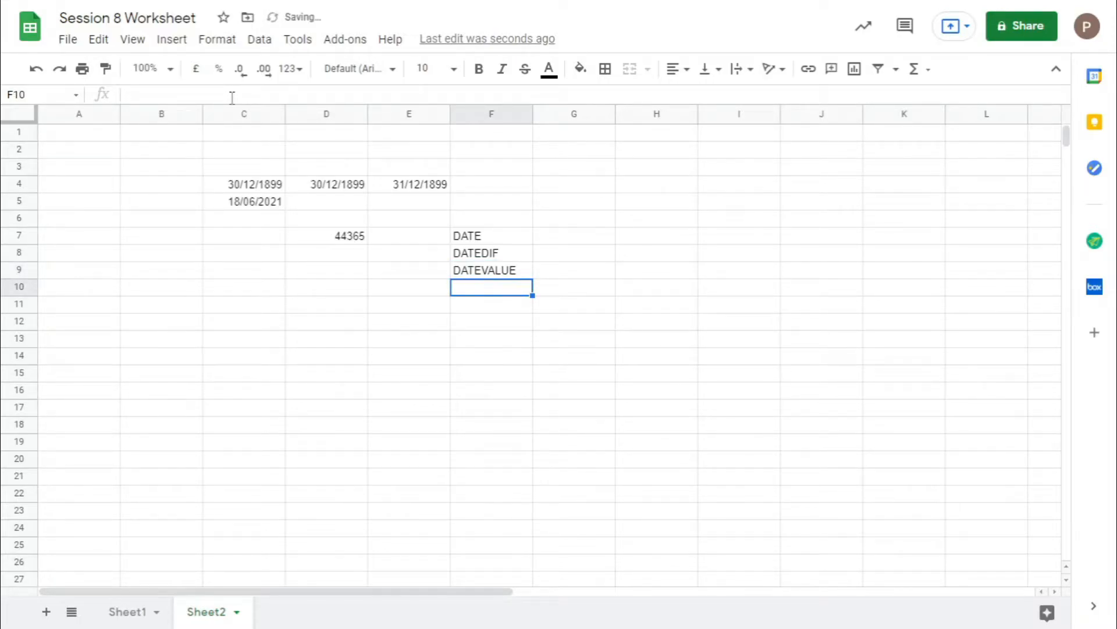
- Add the function name EDATE to the list in cell F10
type("e")
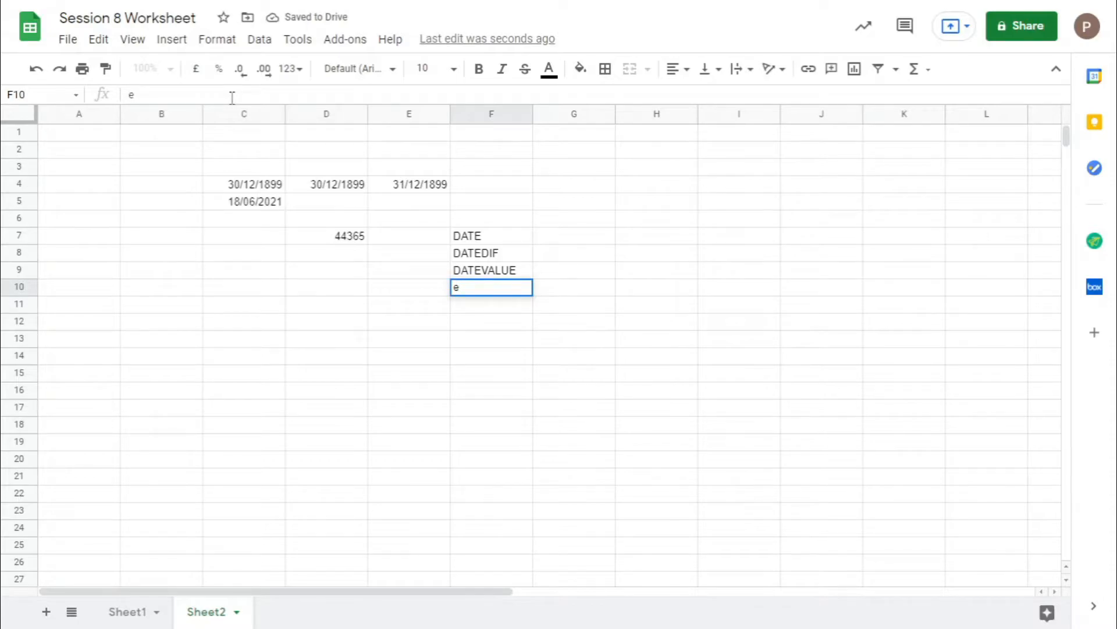
type("d")
key("BackSpace")
key("BackSpace")
type("ED")
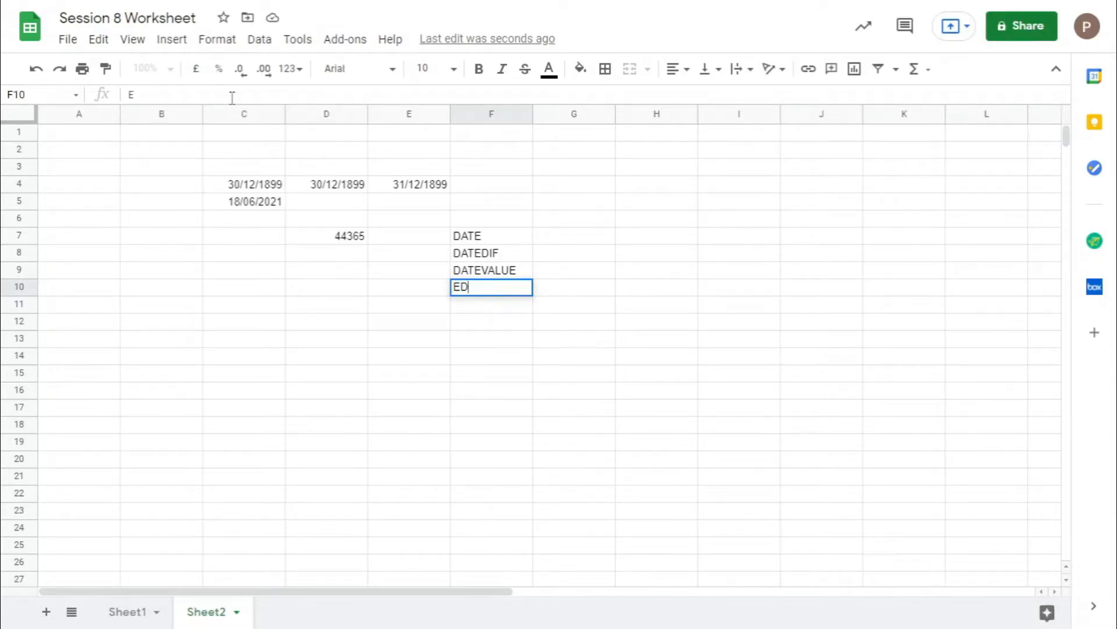
type("ATE")
key("Return")
- List the function names EOMONTH in cell F11 and DAYS in cells F12 and F13
type("E")
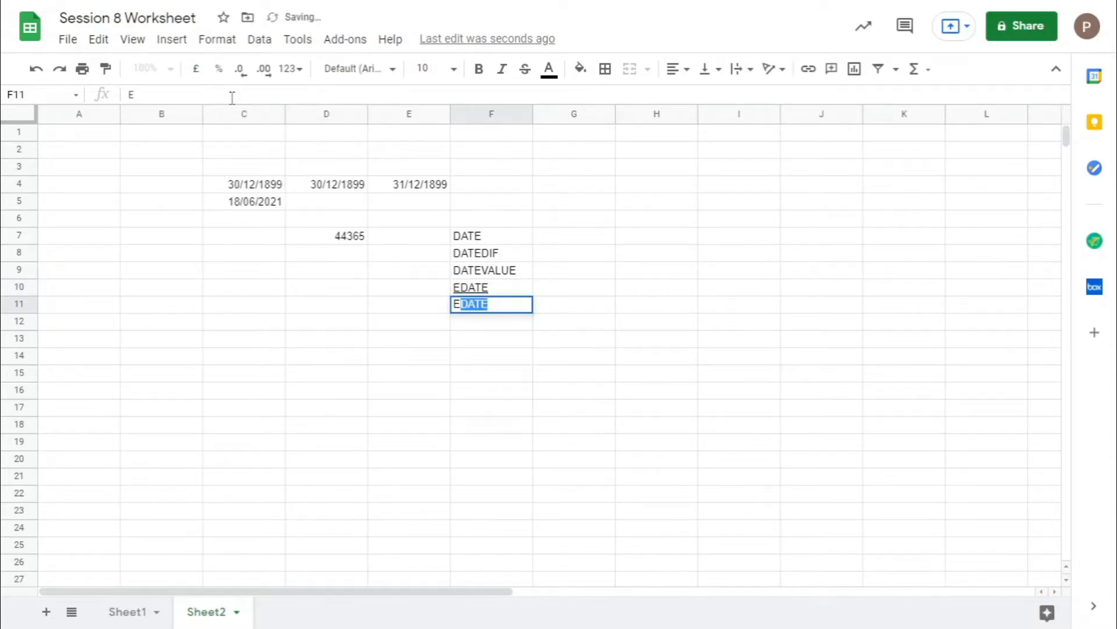
type("OMONTH")
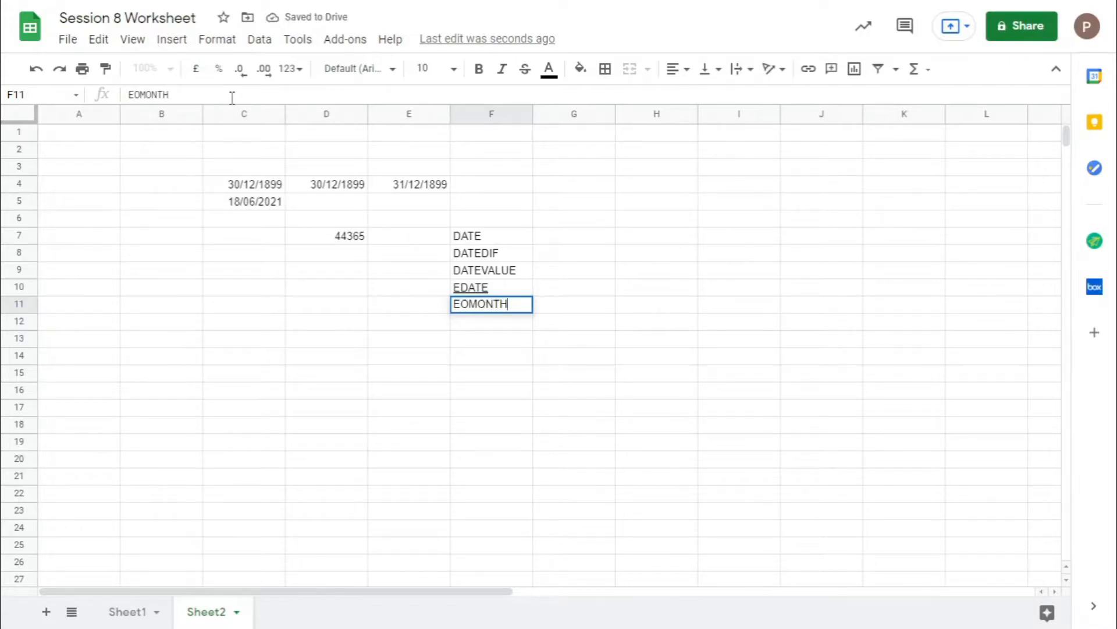
key("Return")
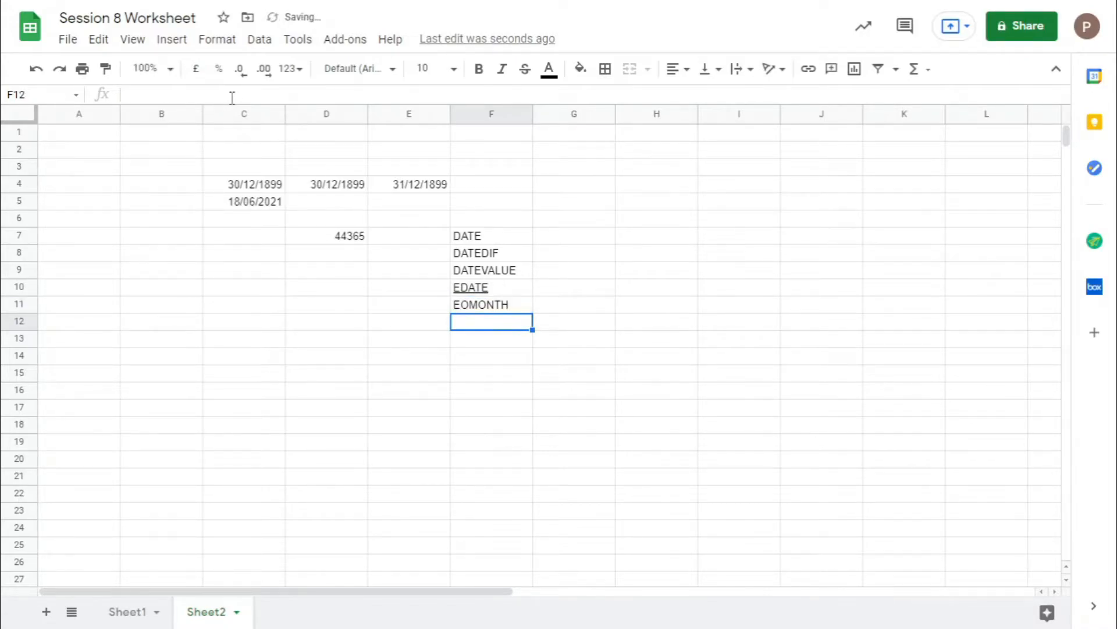
type("DAYS")
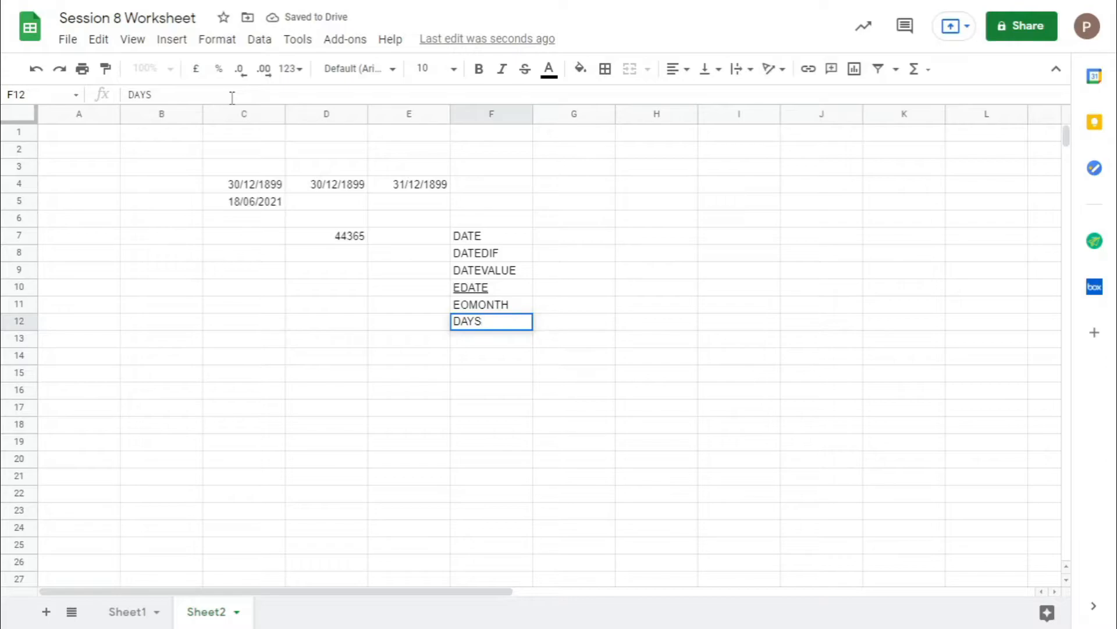
key("Return")
type("DAYS")
key("Return")
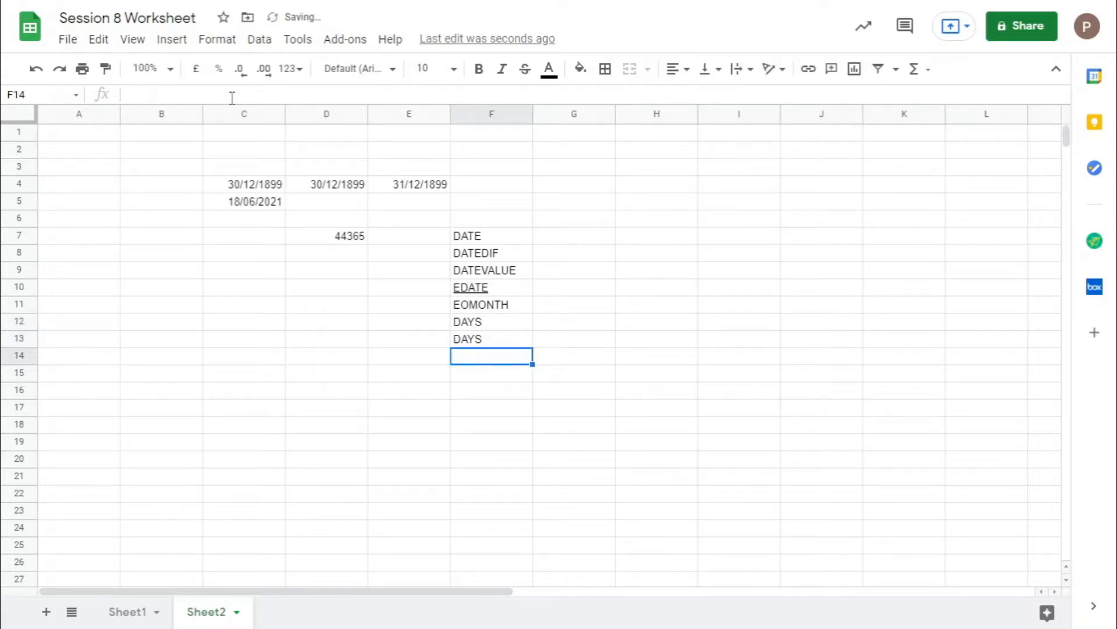
- Change the function name in cell F13 to DAY and add DAYS360 in cell F14
key("Up")
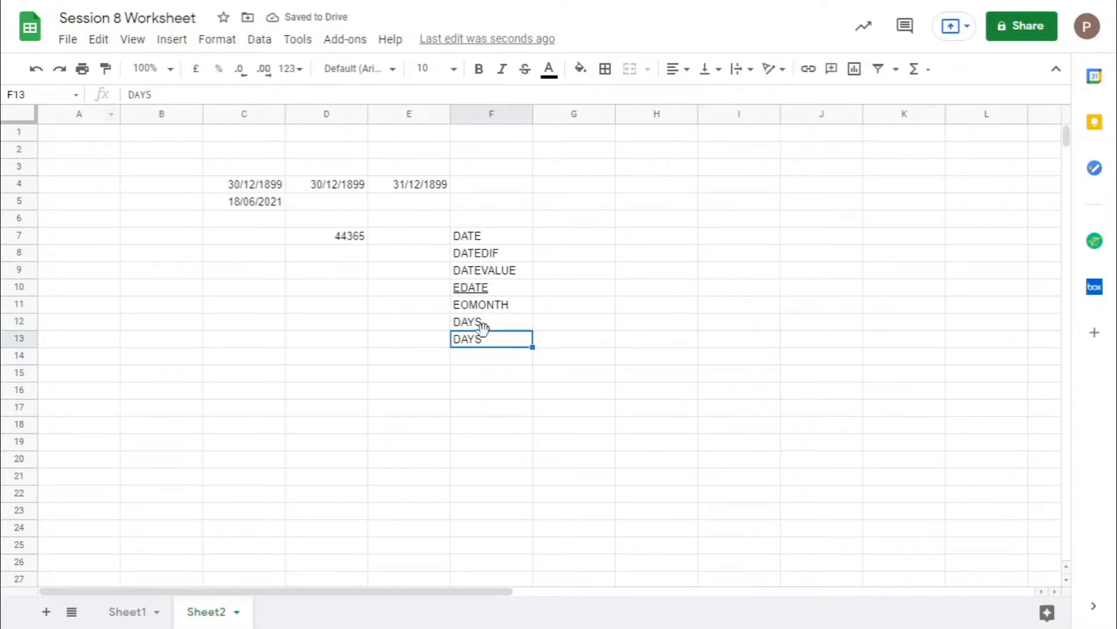
double_click(497, 340)
left_click(498, 340)
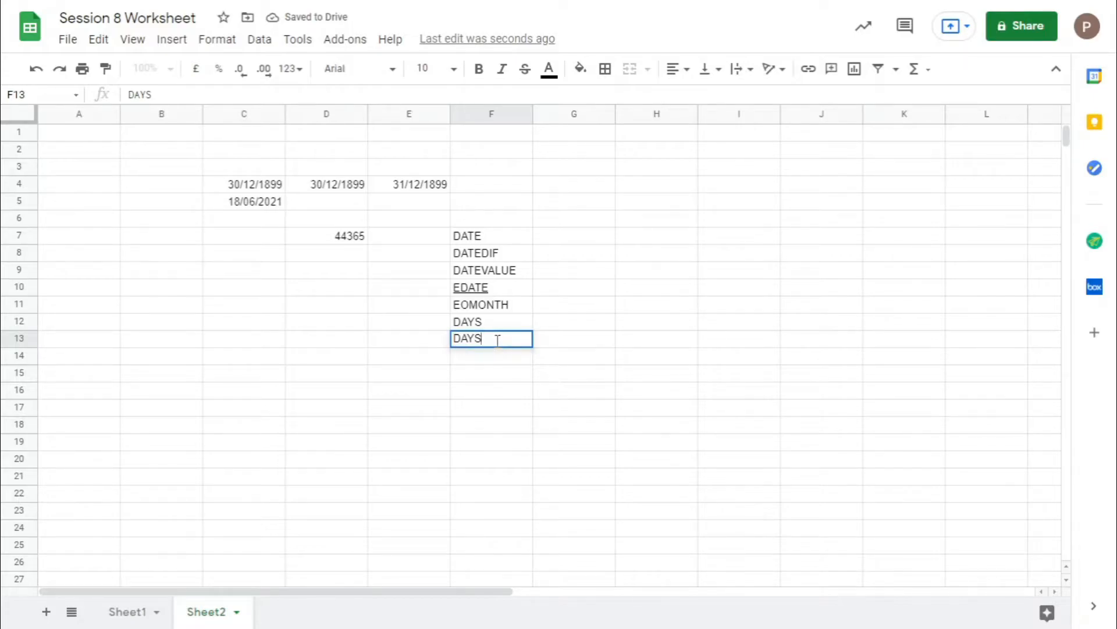
key("Return")
type("DAYS360")
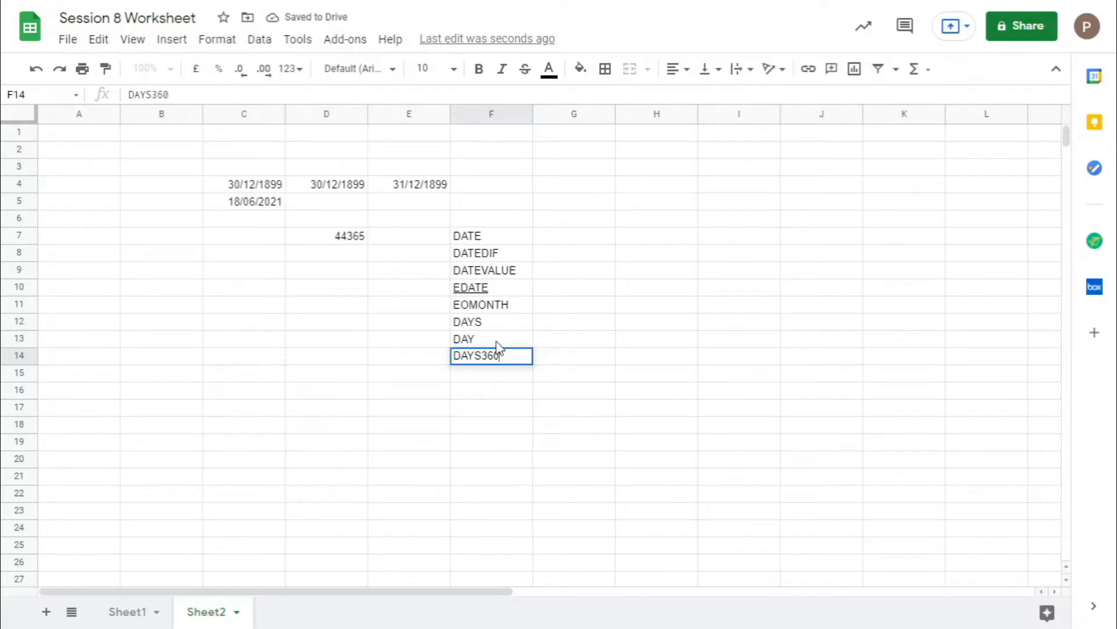
key("Return")
- Add isoweekNUM in cell F15 and weeknum in cell F16 to the list of function names
type("isow")
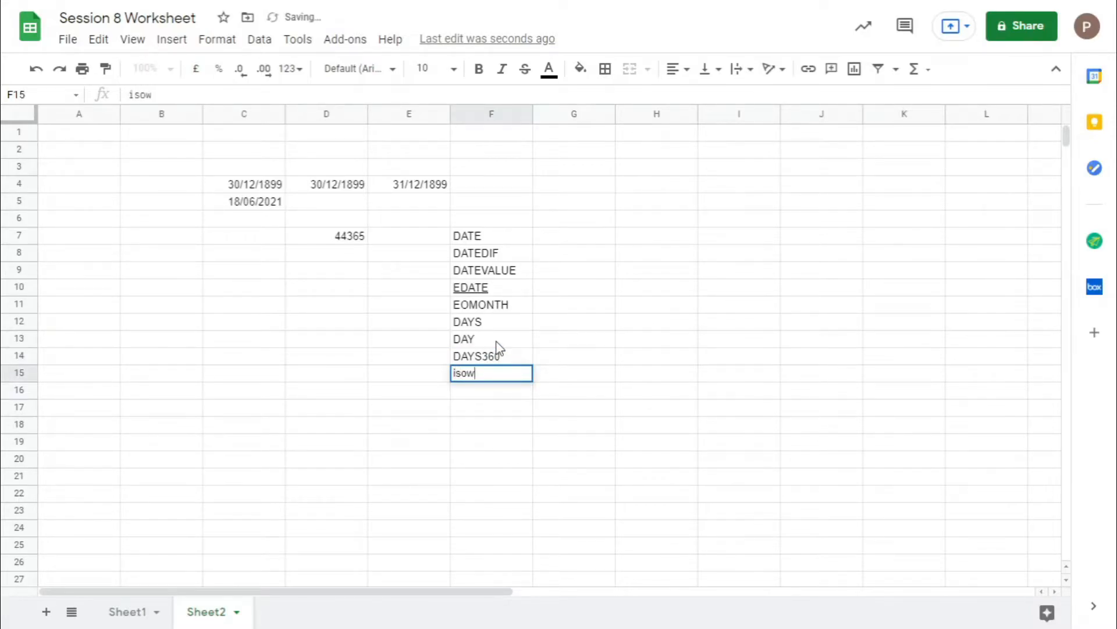
type("eekNUM")
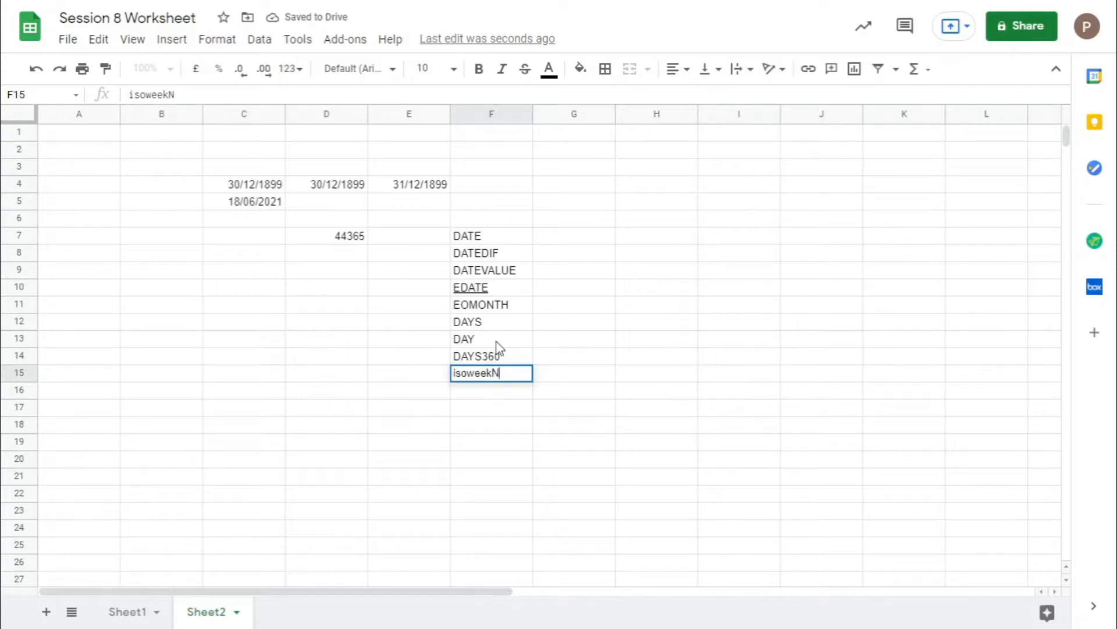
key("Return")
type("weeknu")
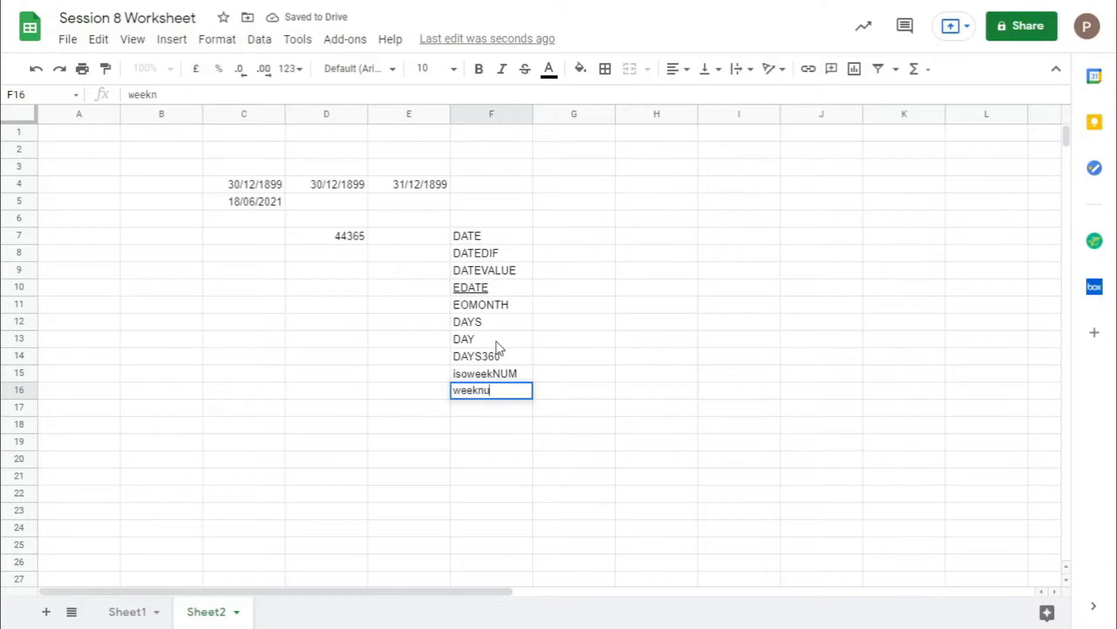
type("m")
key("Return")
left_click_drag(466, 377, 469, 403)
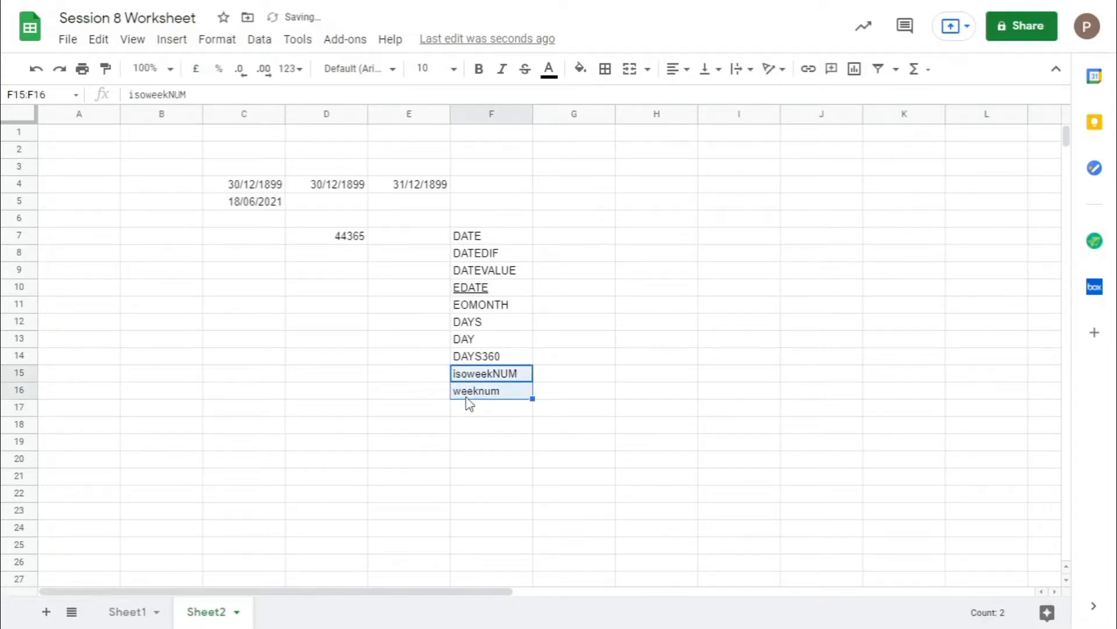
left_click(682, 344)
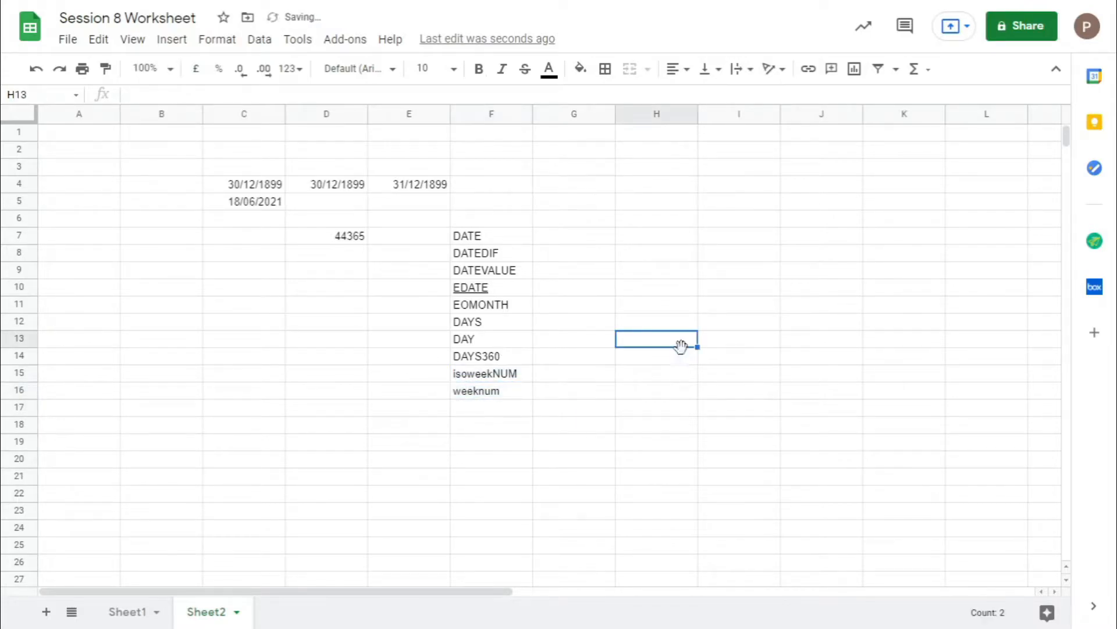
- Turn the DATE entry in cell F7 into the formula =DATE(1990,12,1)
left_click(511, 226)
left_click(462, 239)
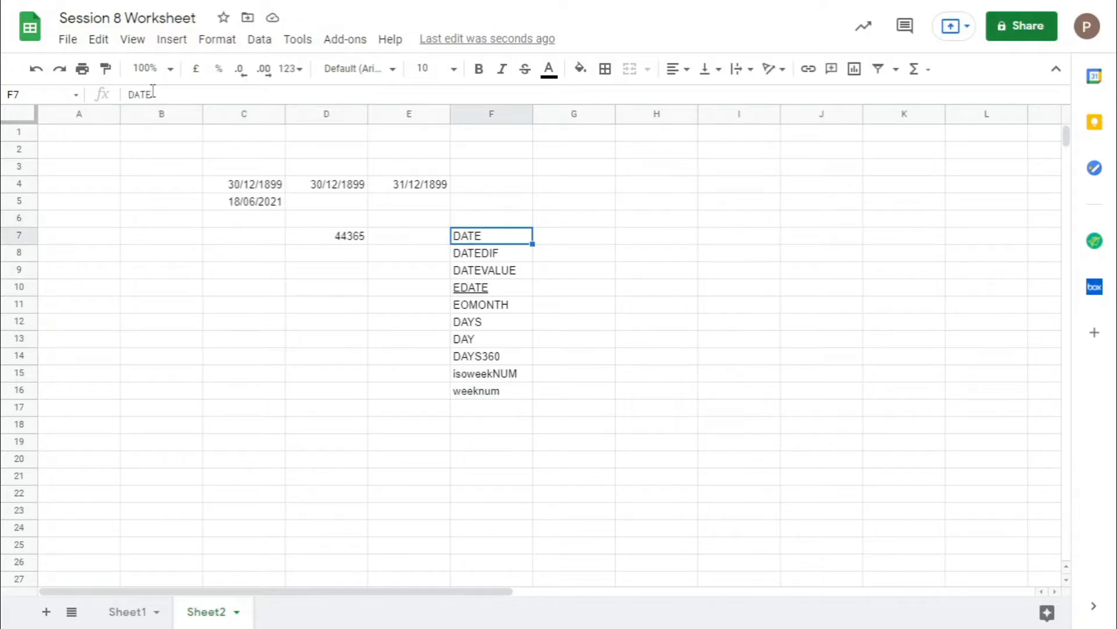
left_click(130, 97)
type("=")
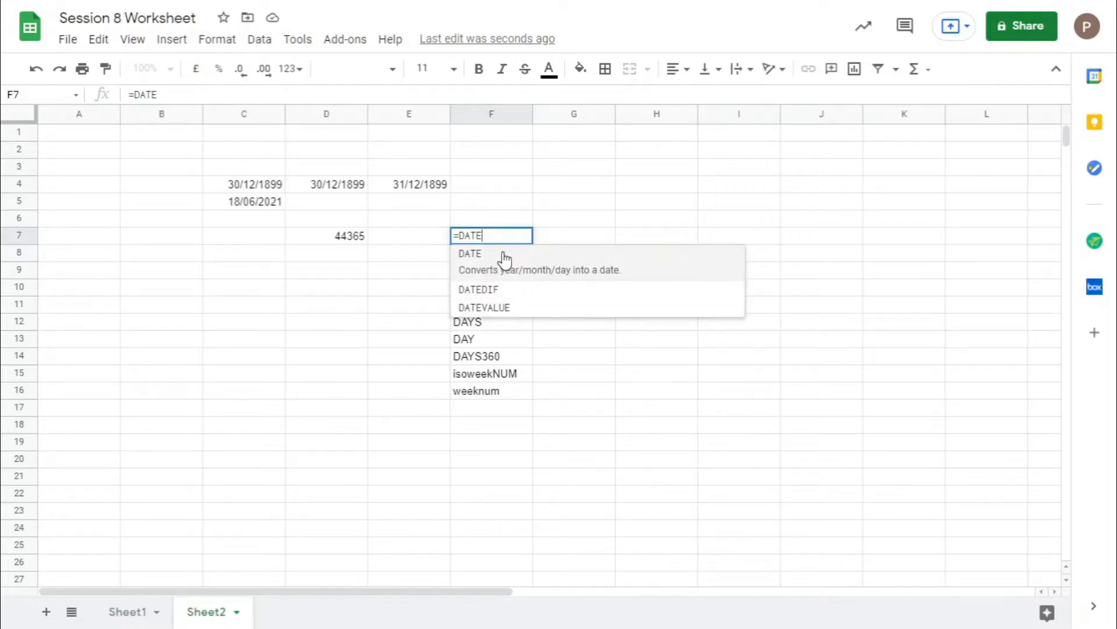
left_click(501, 256)
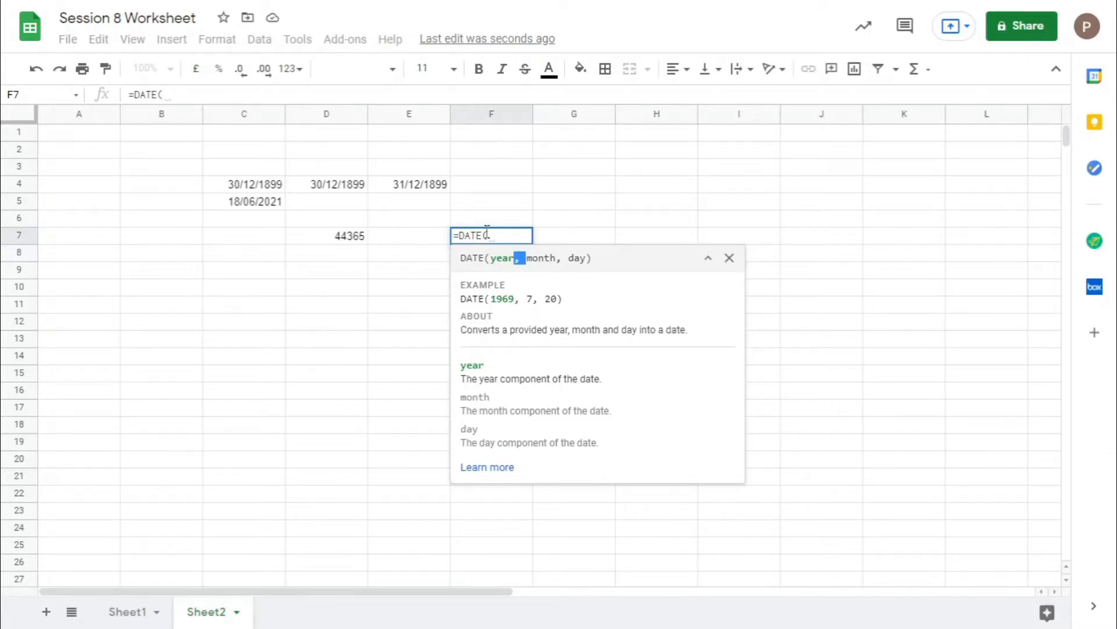
type("199")
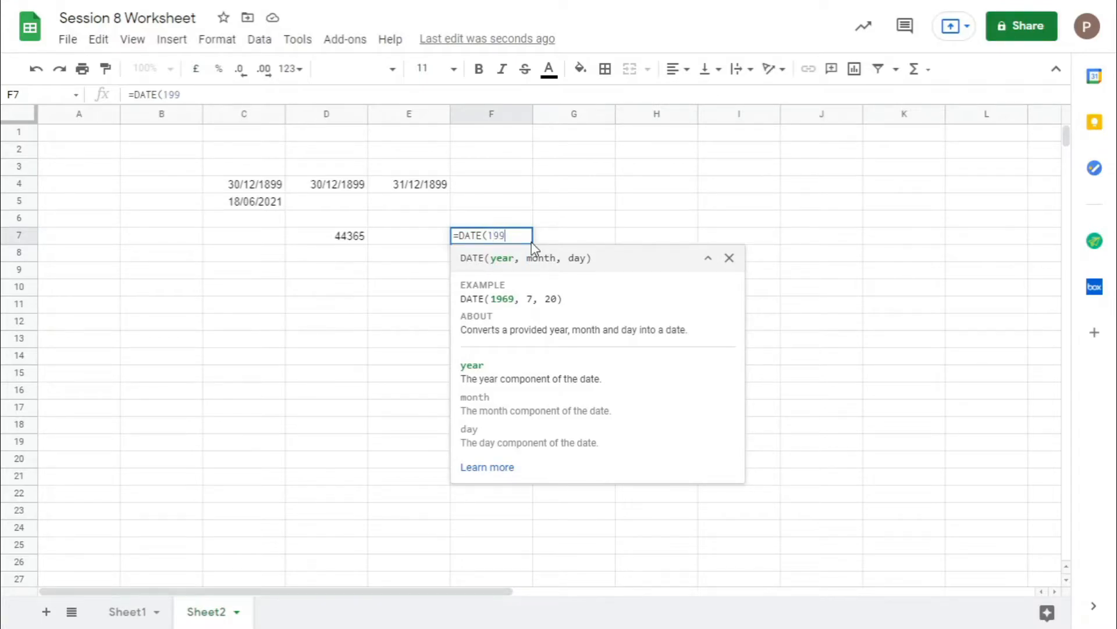
type("0,12,1")
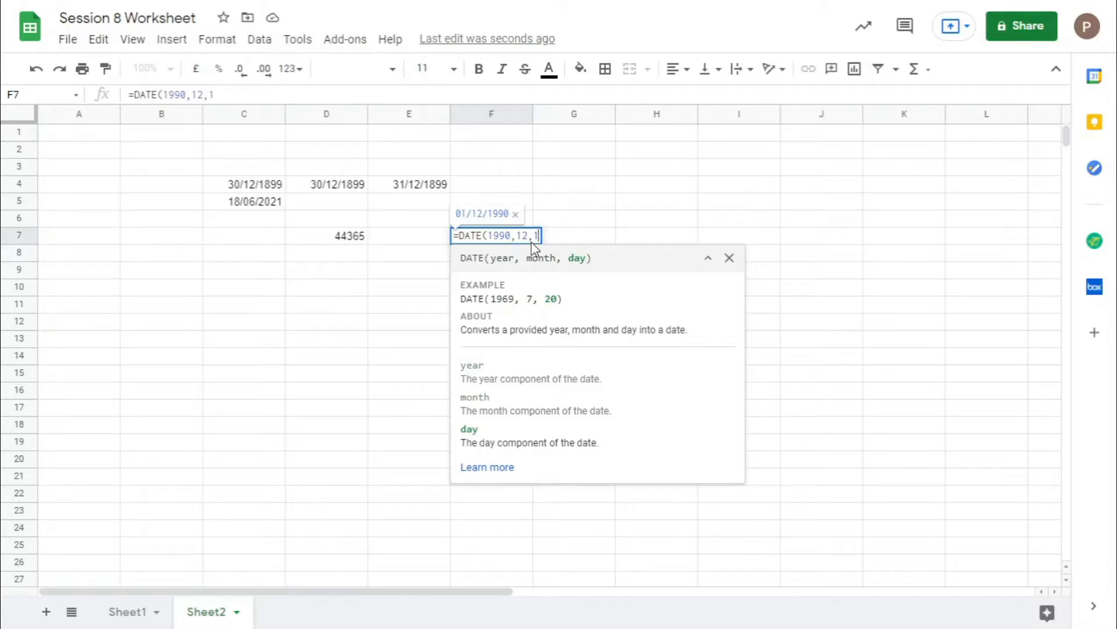
key("Return")
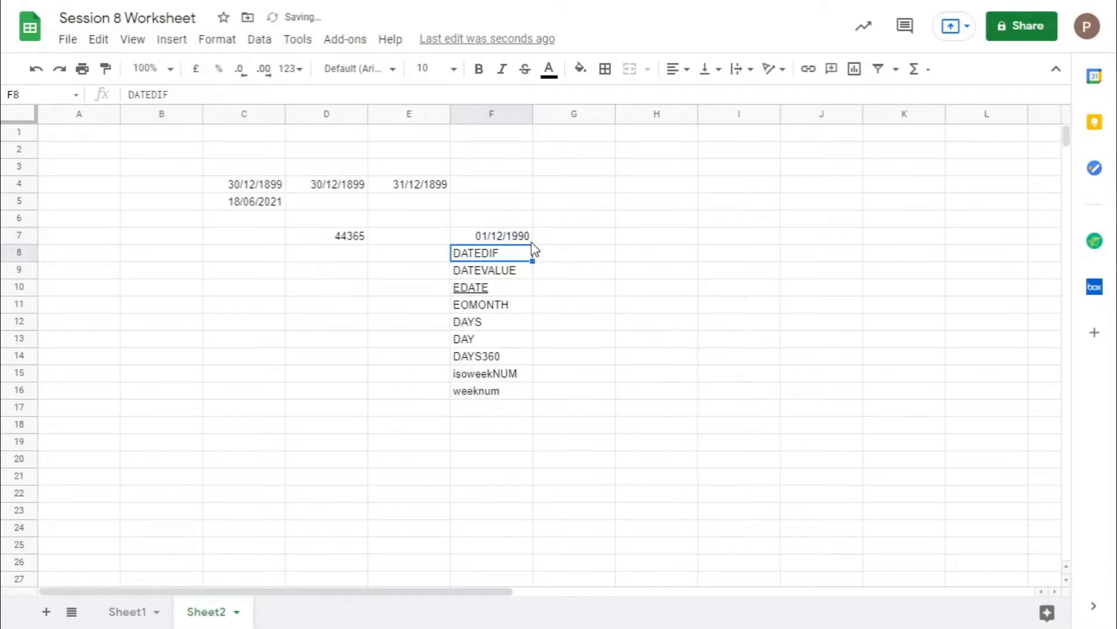
left_click(527, 240)
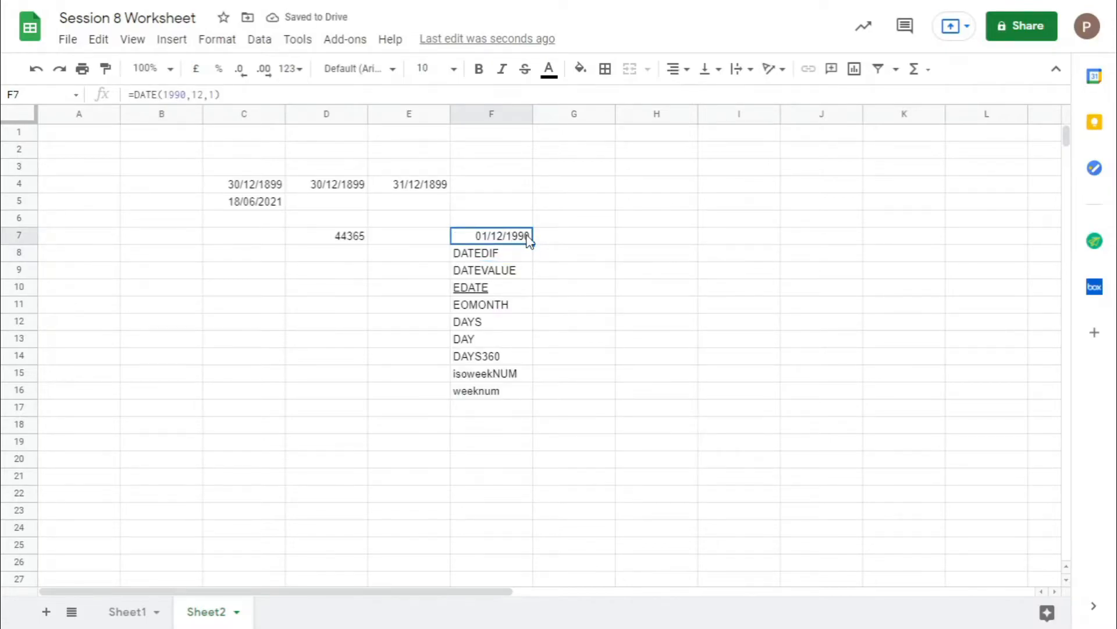
left_click(520, 252)
left_click(512, 238)
left_click(508, 259)
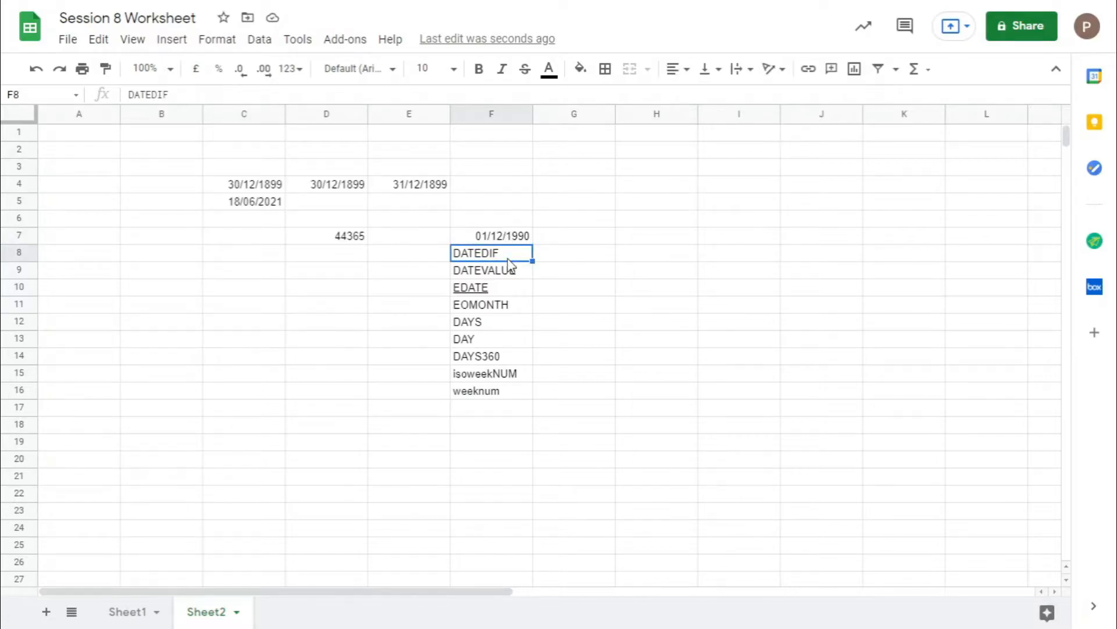
left_click(129, 94)
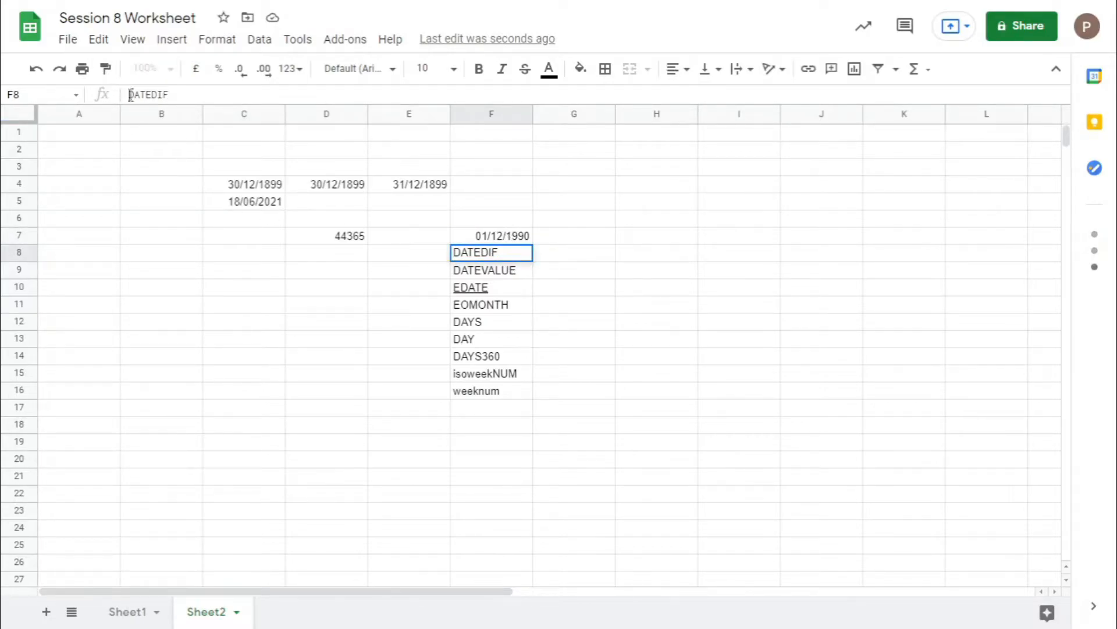
- Apply the custom date format shown as 5 Aug 1930 to the date in cell F7
left_click(480, 240)
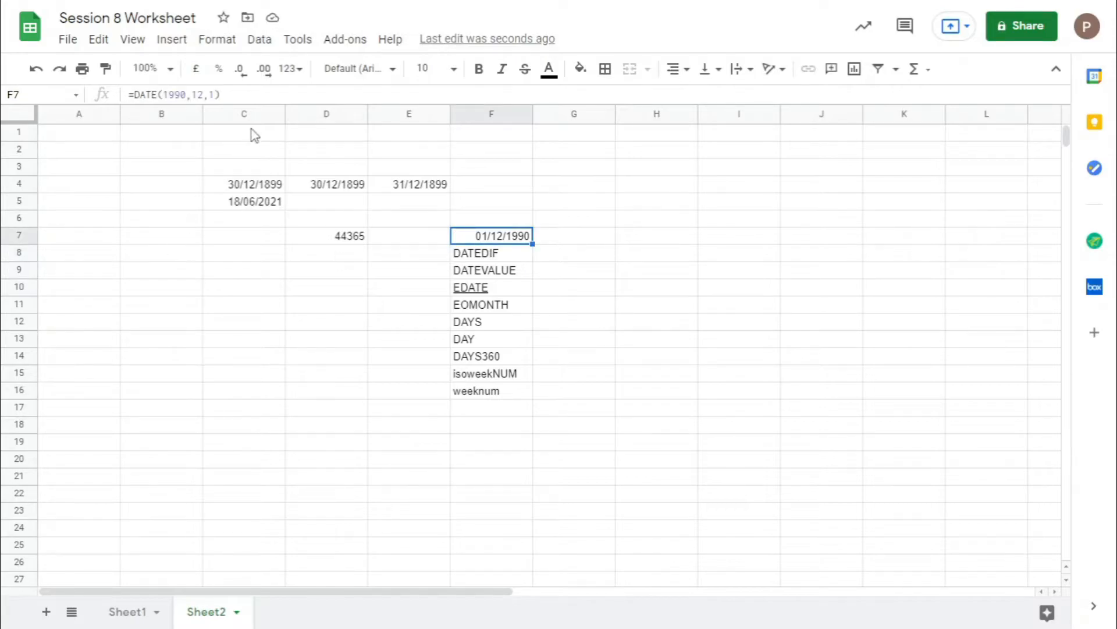
left_click(289, 68)
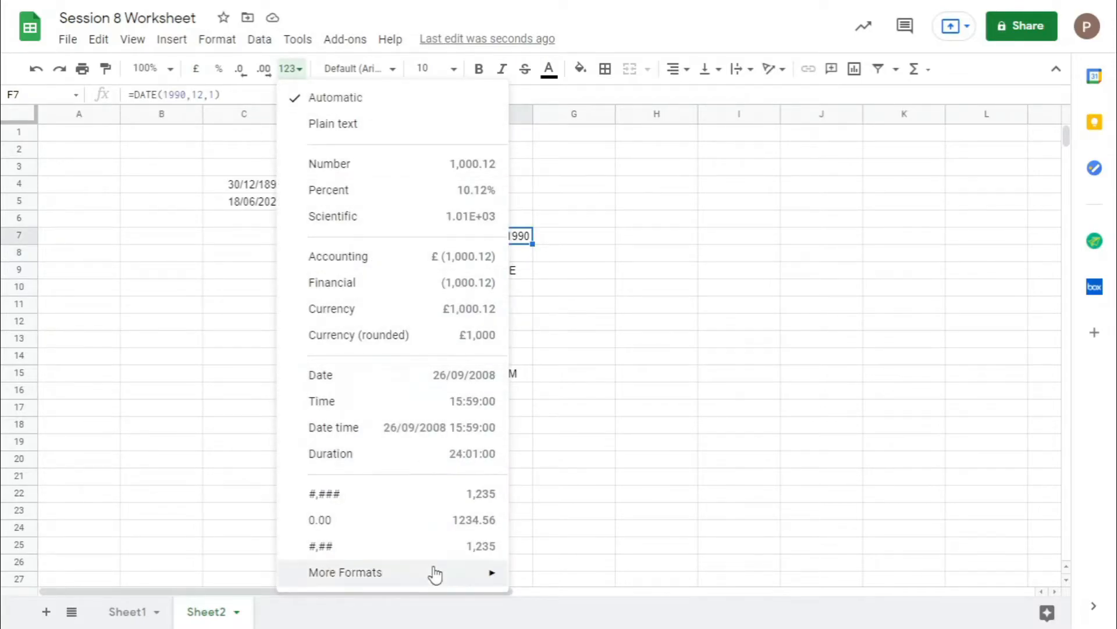
mouse_move(435, 575)
left_click(624, 544)
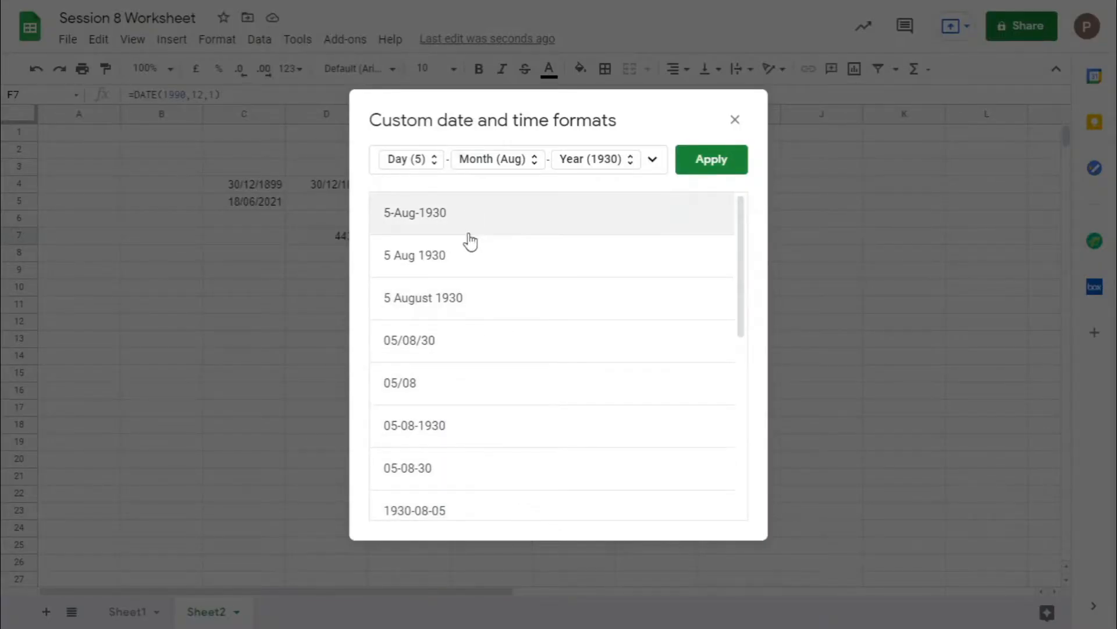
left_click(473, 265)
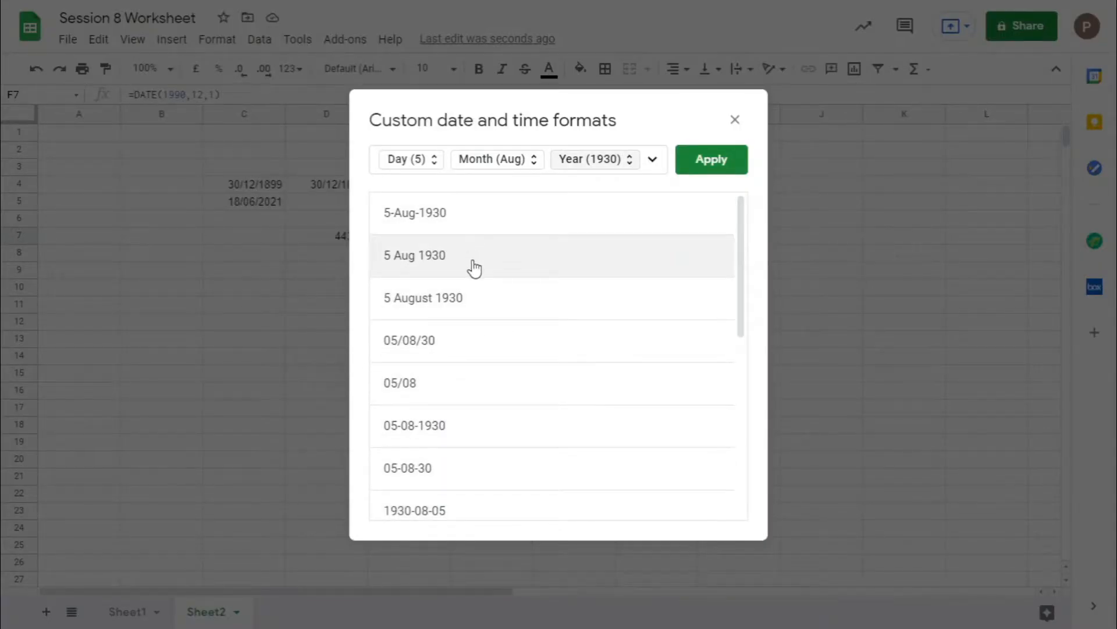
left_click(711, 160)
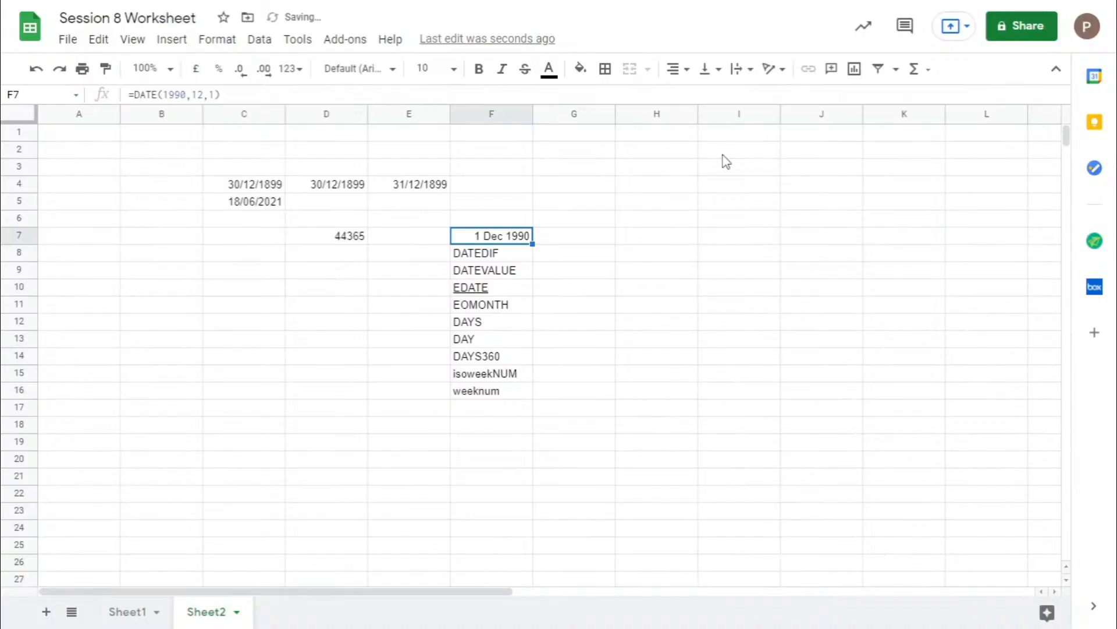
- Turn the DATEDIF entry in cell F8 into a formula and enter "12/12/1995" as its start date
left_click(512, 251)
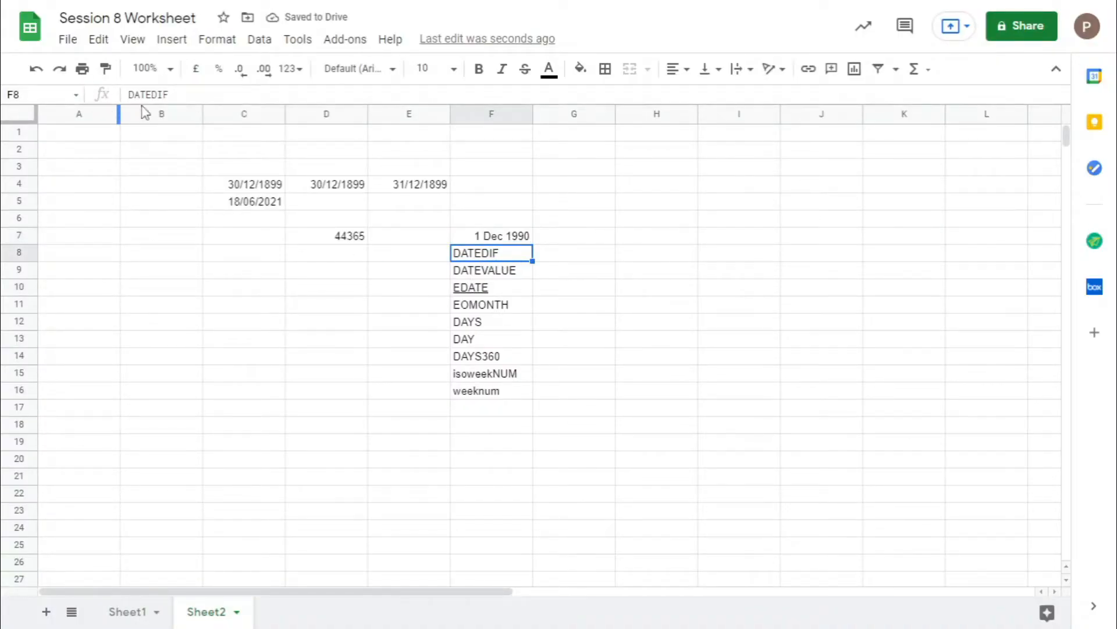
left_click(129, 95)
type("=")
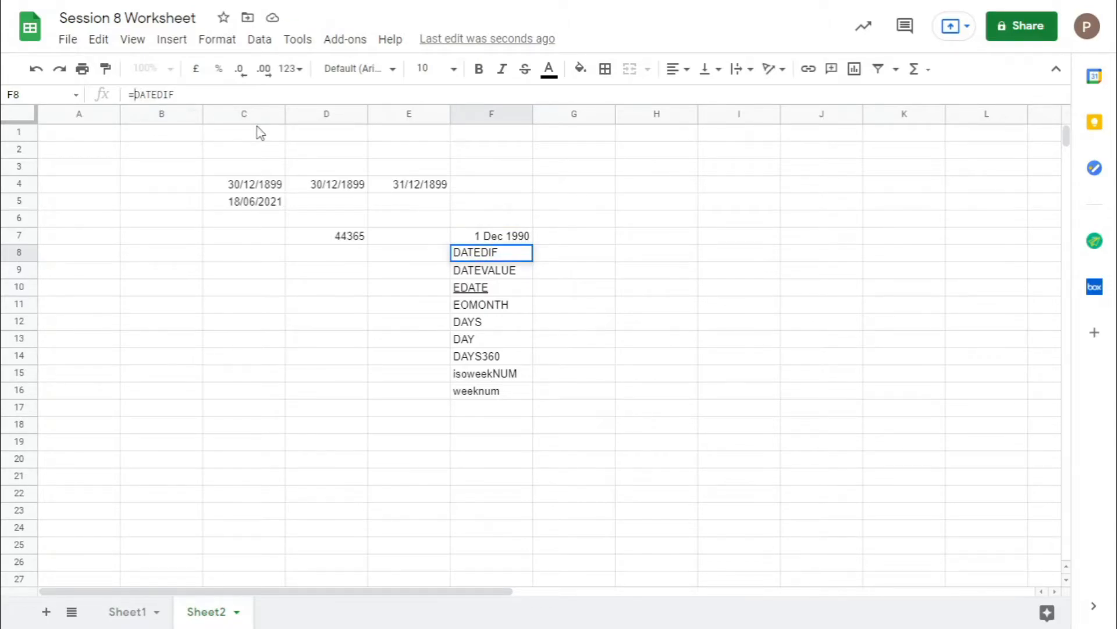
left_click(515, 250)
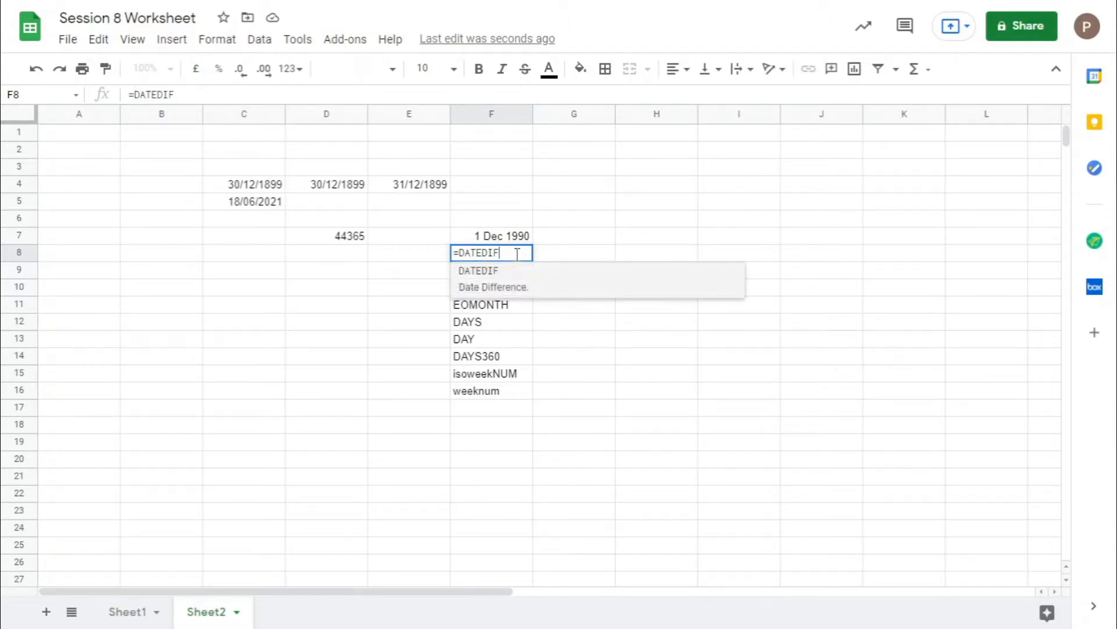
left_click(551, 284)
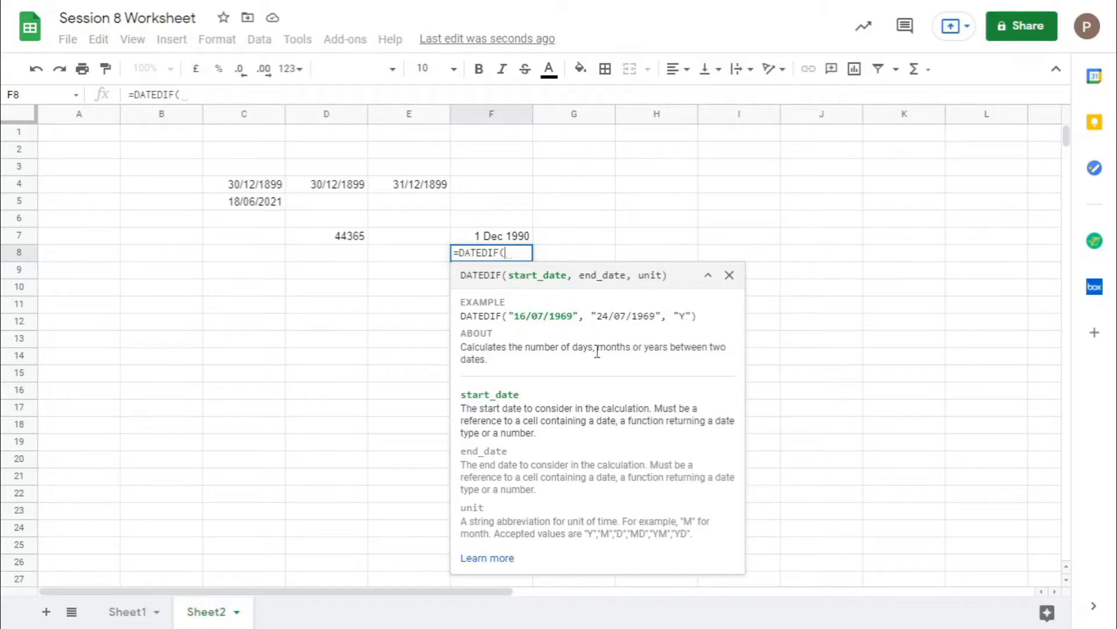
type("\"12/12/1995\"")
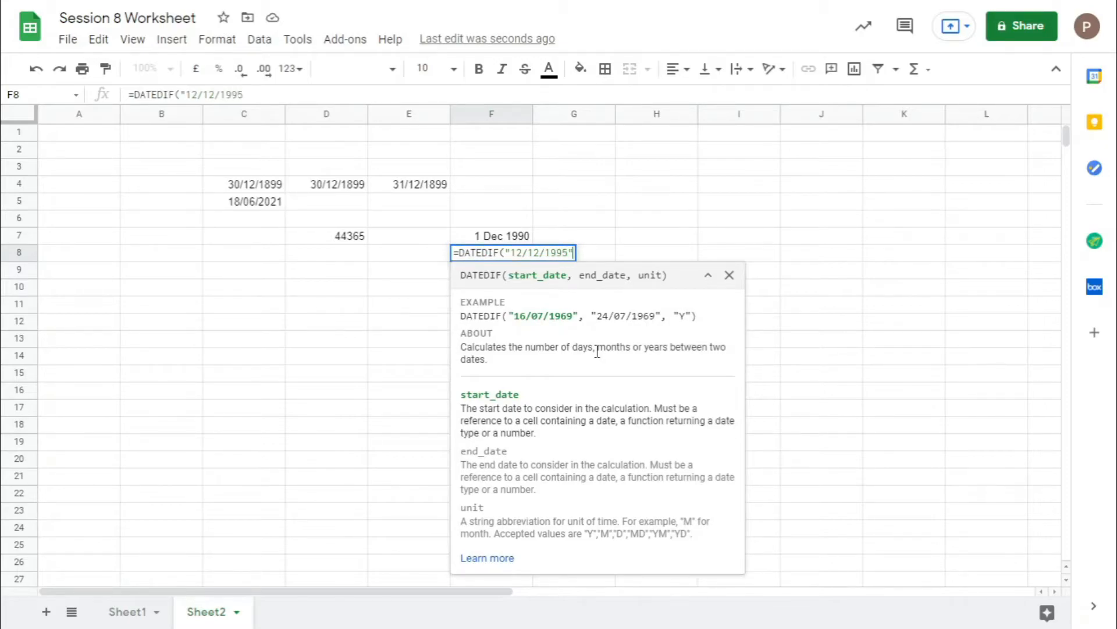
type(", ")
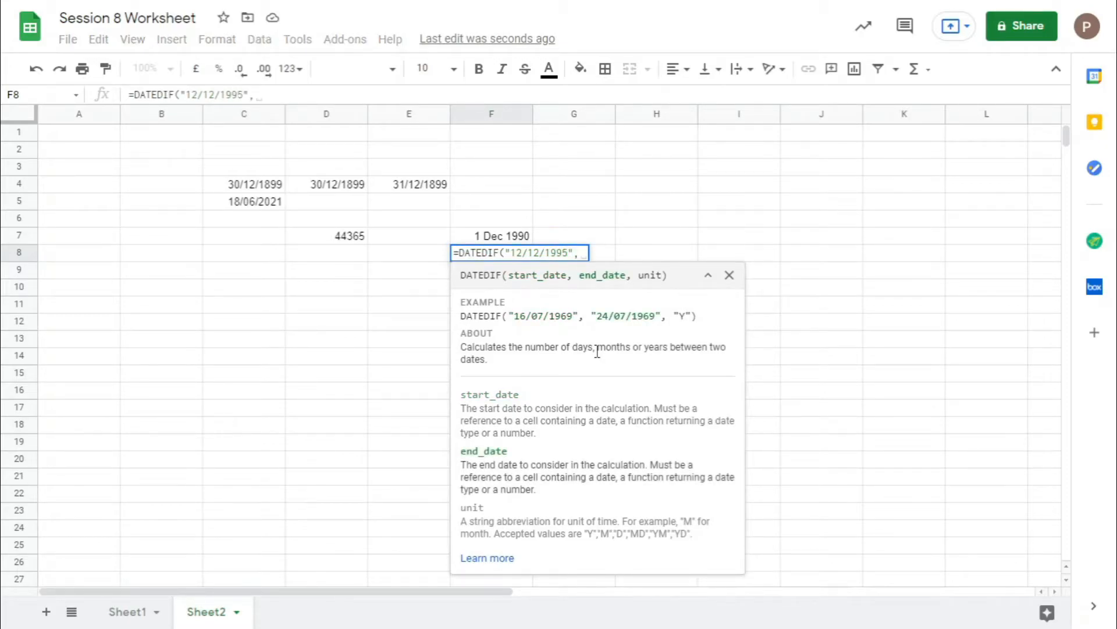
- Complete the DATEDIF formula in cell F8 with end date "11/03/1999" and unit "y"
type("\"")
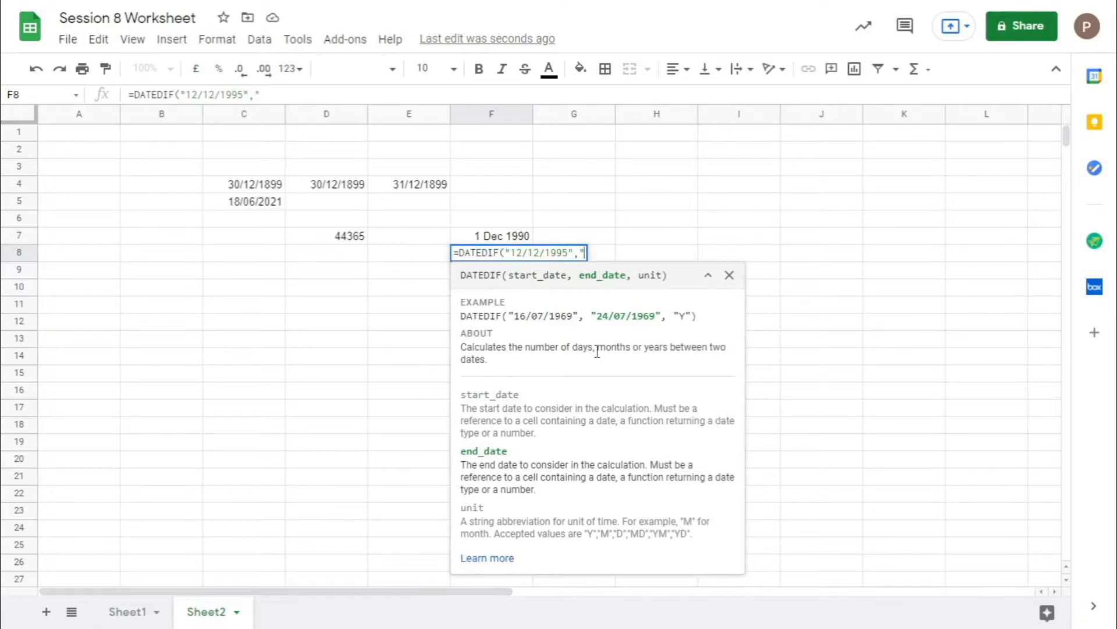
type("11")
type("3")
key("BackSpace")
key("BackSpace")
type("03/1999")
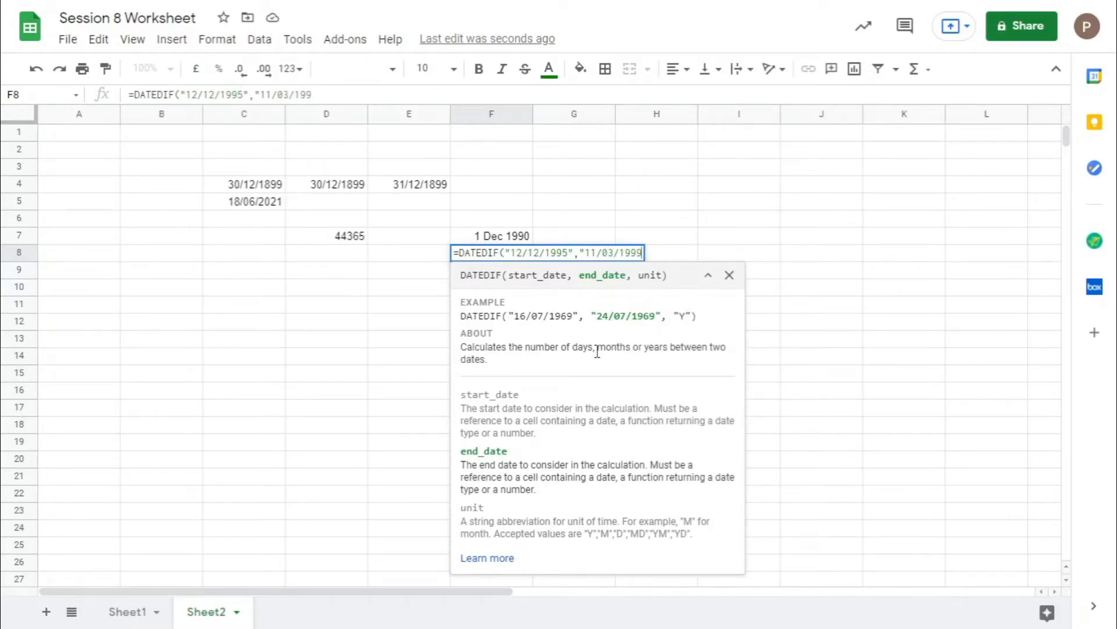
type("\", ")
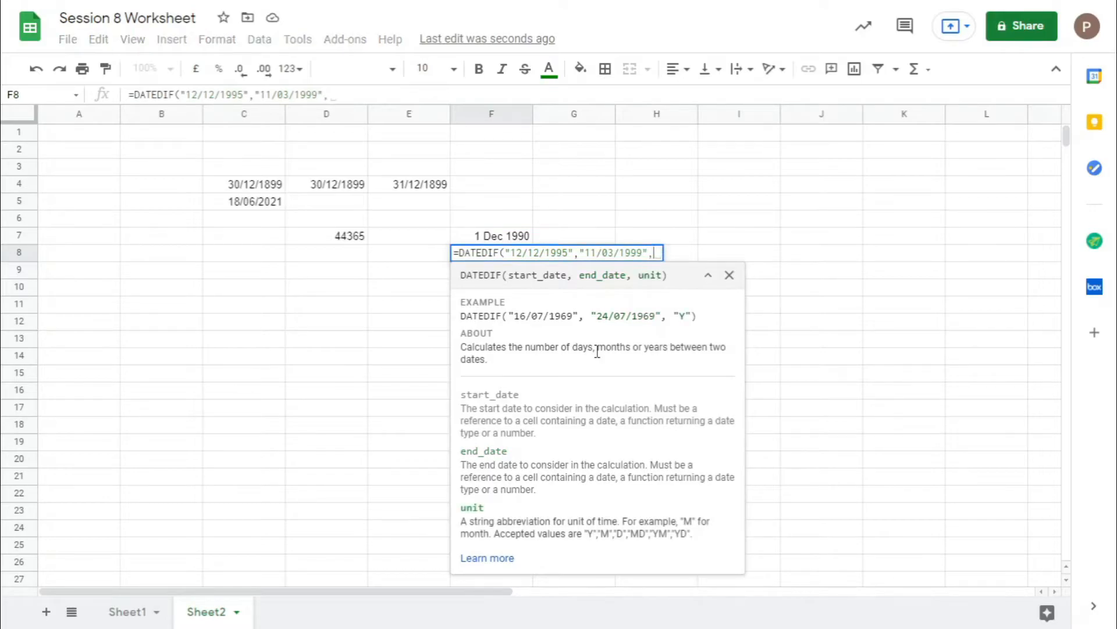
type("\"y\"")
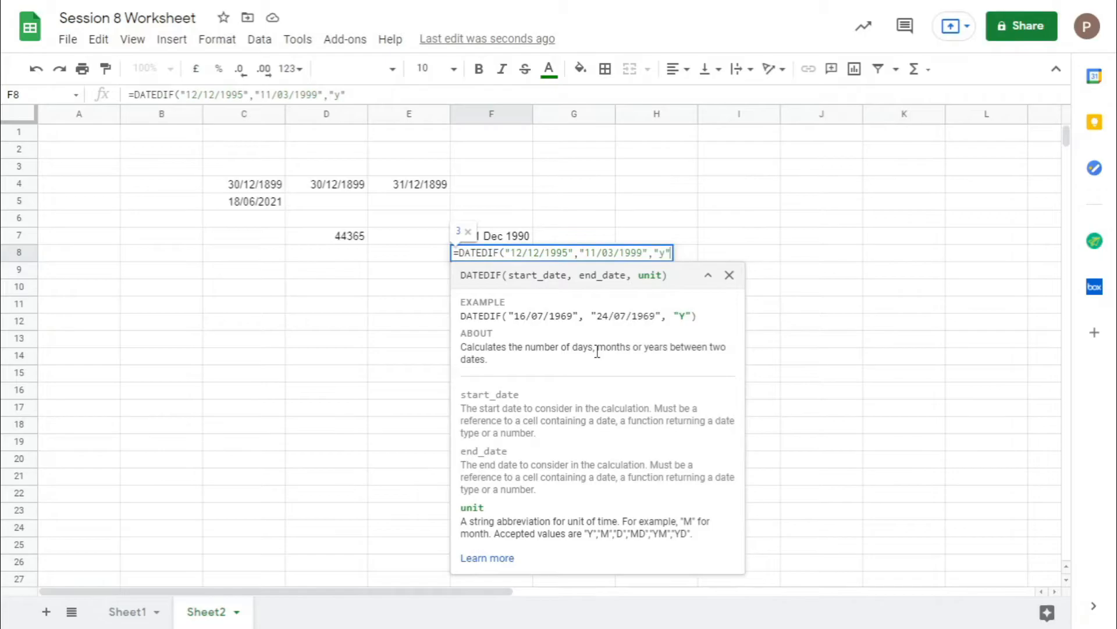
type(")")
key("Return")
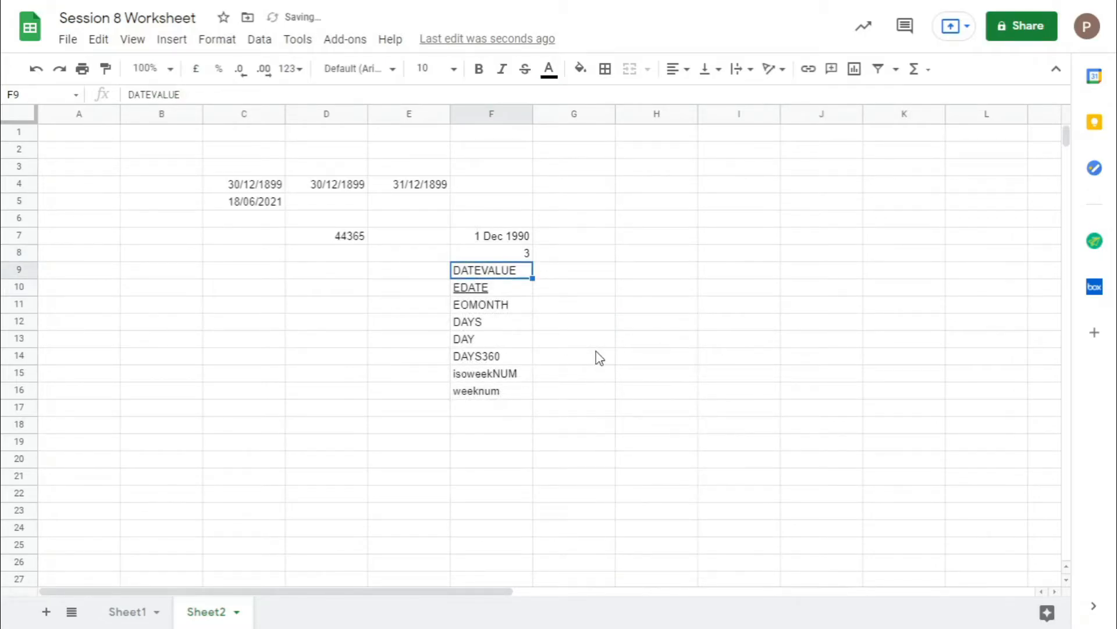
- Change the unit of the DATEDIF formula in cell F8 to months, "m"
double_click(494, 254)
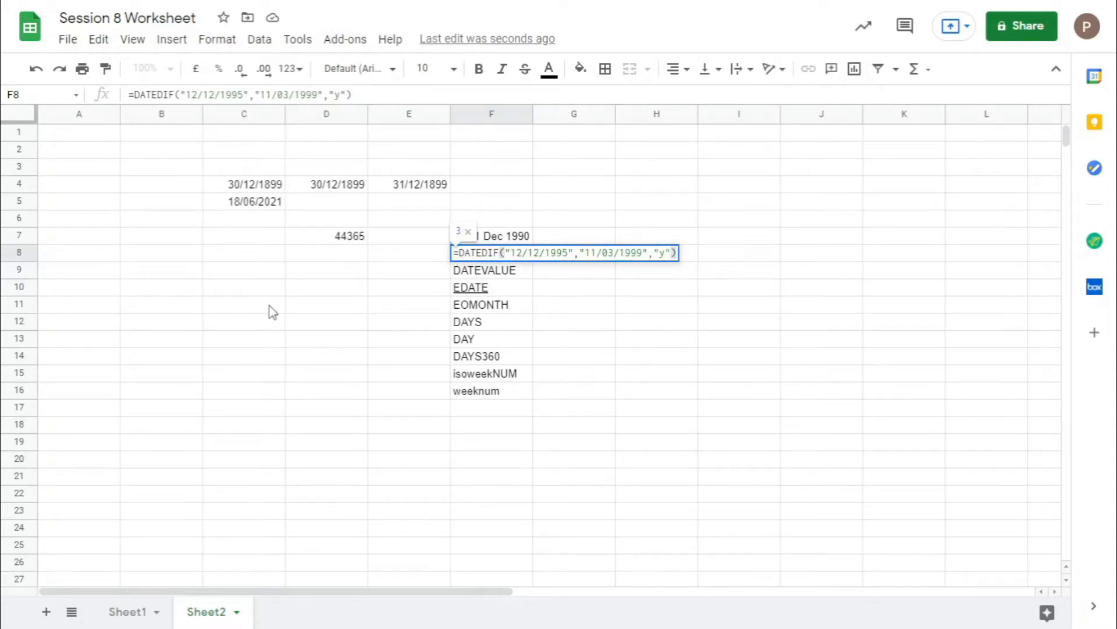
left_click(665, 254)
key("BackSpace")
type("m")
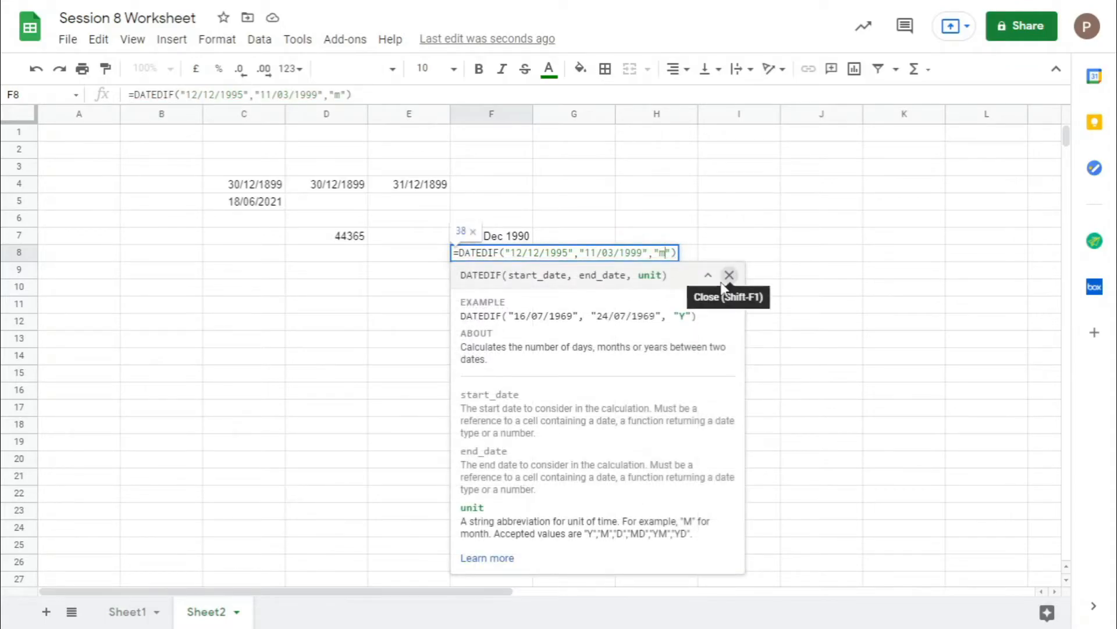
key("Return")
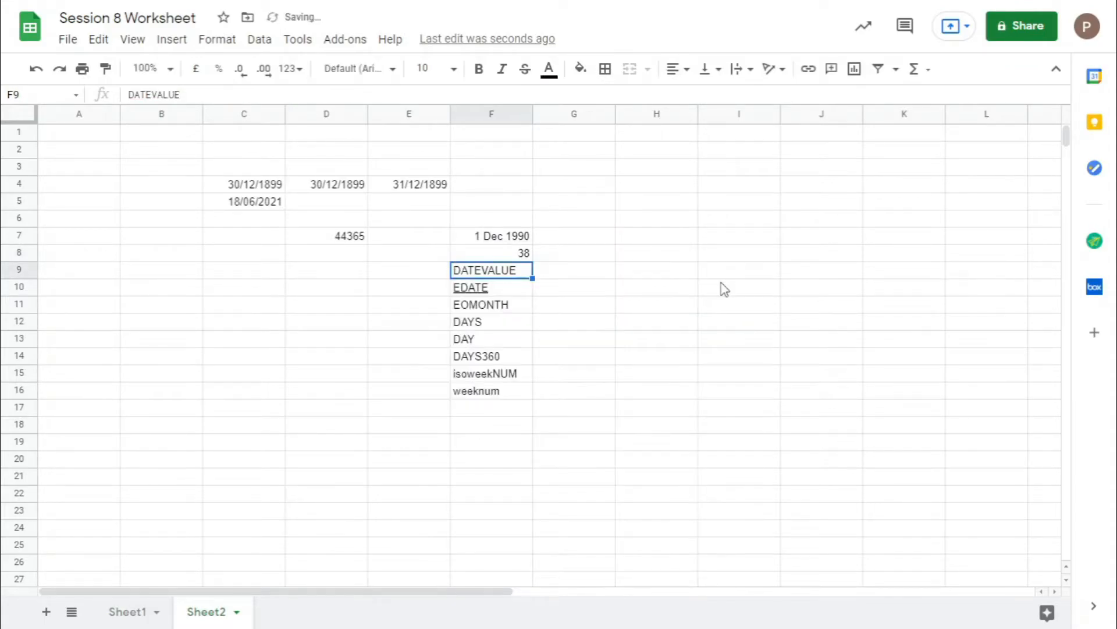
- Change the unit of the DATEDIF formula in cell F8 to days, "D"
left_click(484, 259)
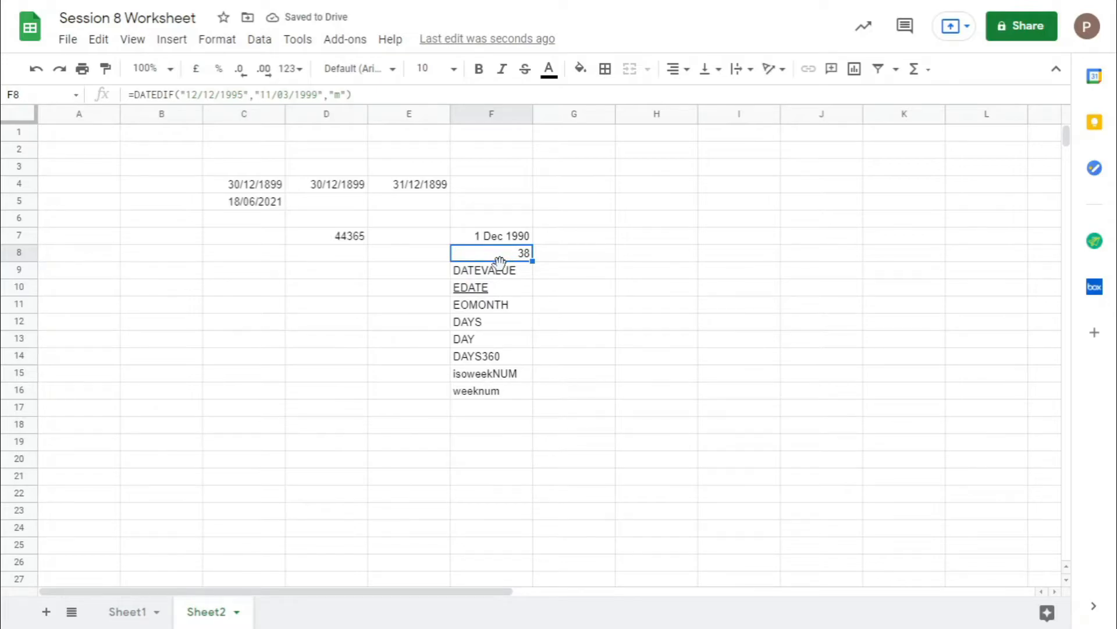
double_click(499, 261)
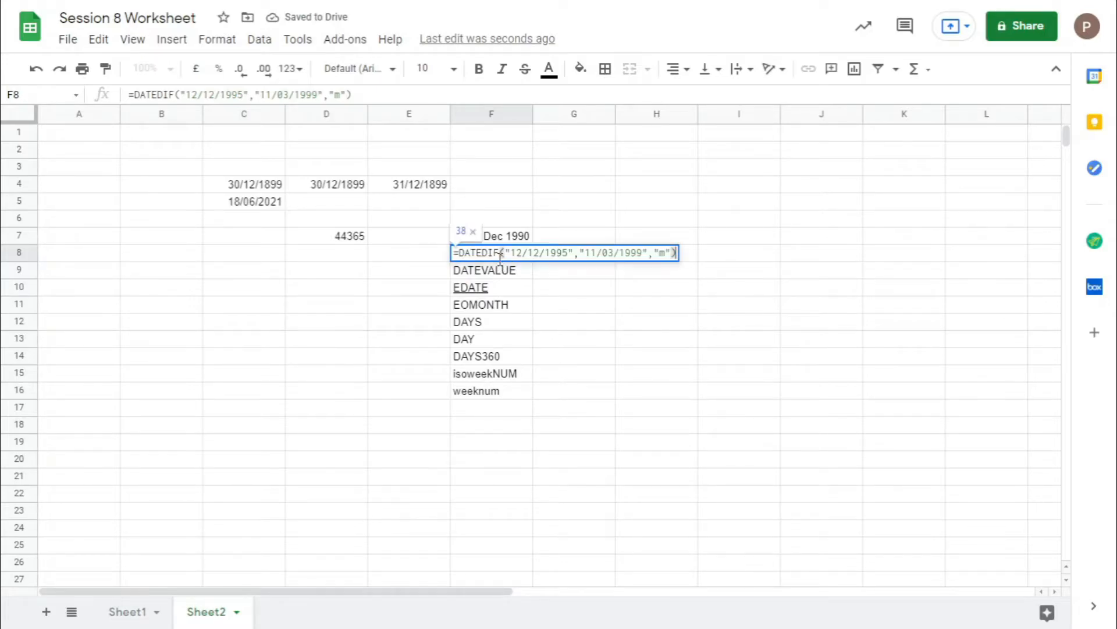
left_click(669, 254)
key("BackSpace")
type("d")
key("Return")
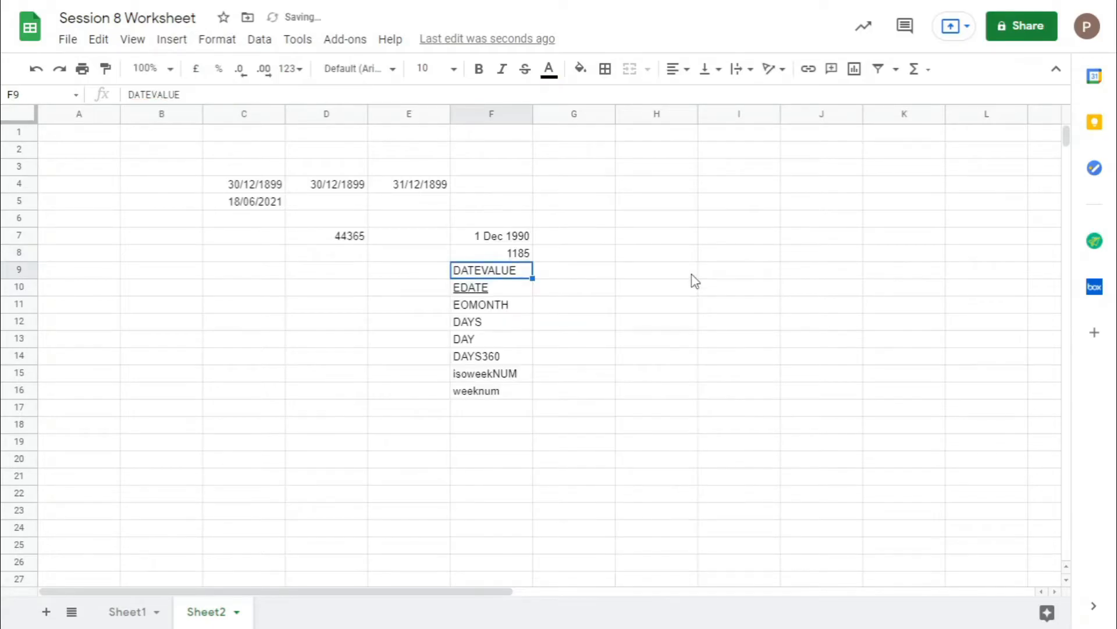
left_click(473, 259)
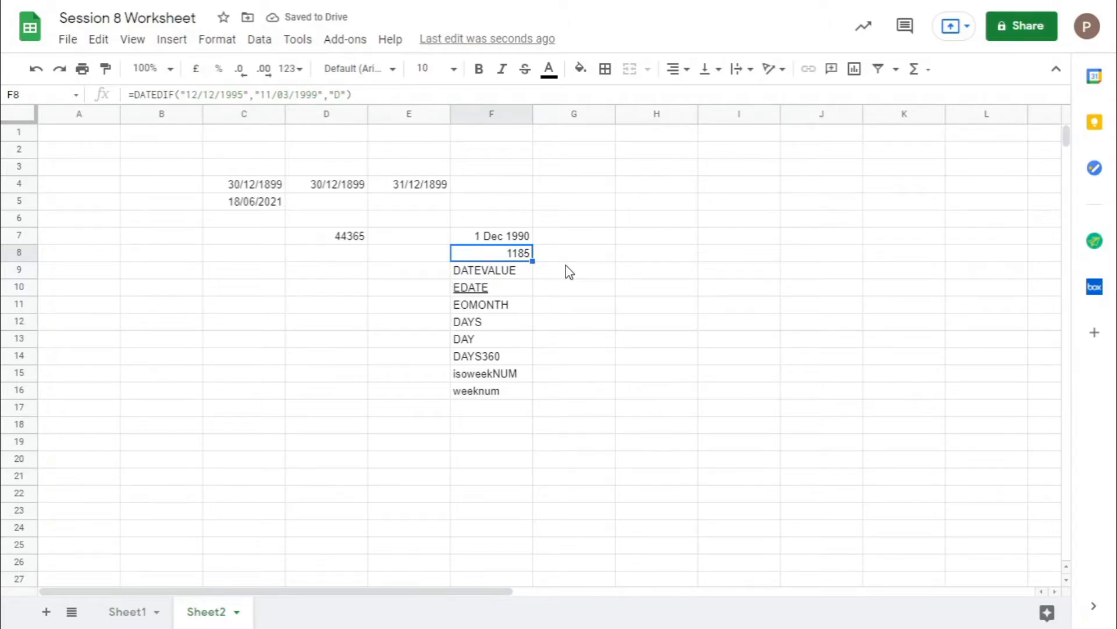
- Turn the DATEVALUE entry in cell F9 into the formula =DATEVALUE(C4)
left_click(527, 275)
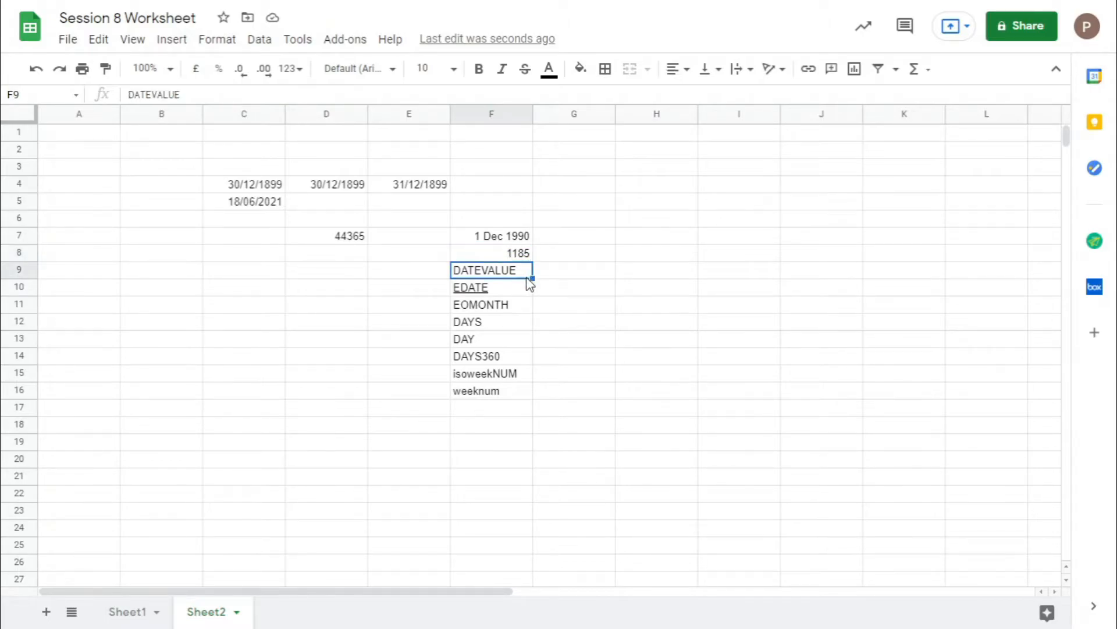
left_click(130, 94)
type("=")
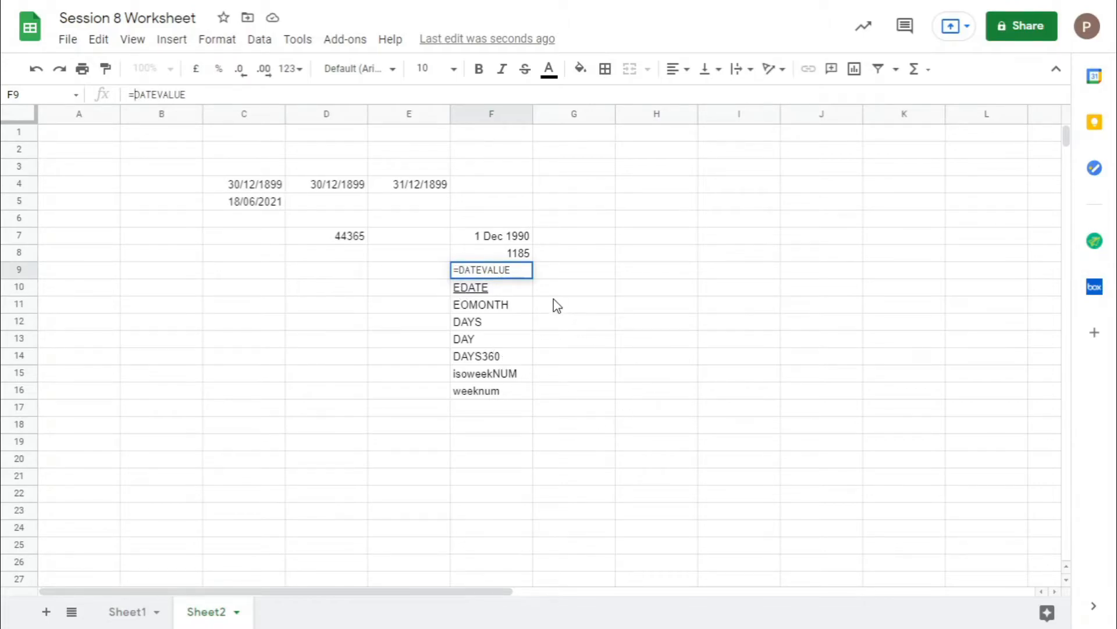
left_click(520, 270)
type("(")
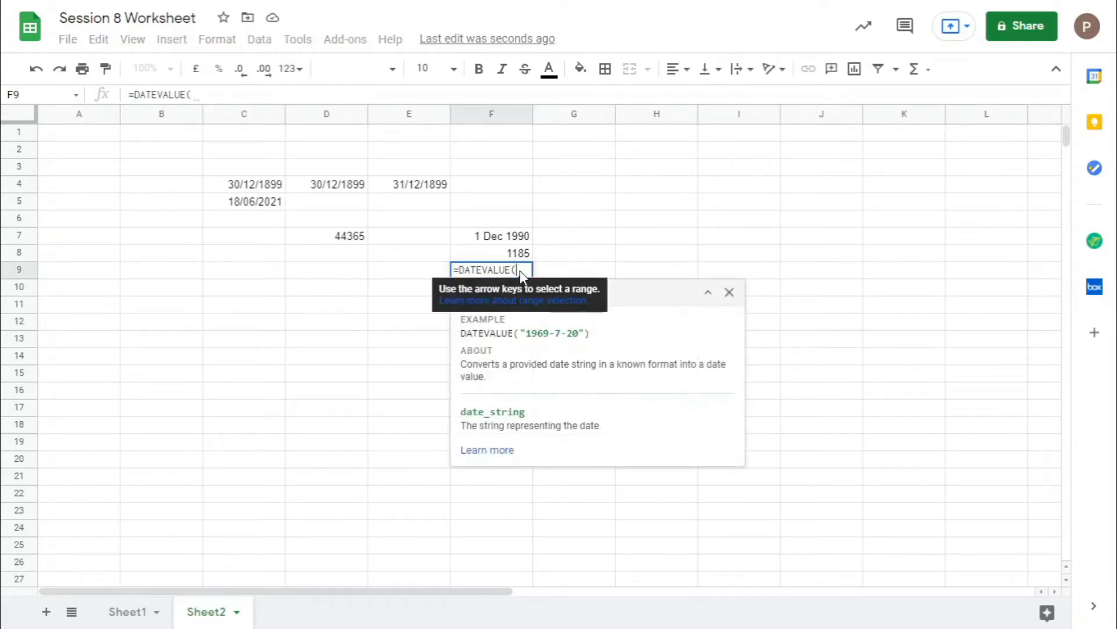
left_click(233, 185)
type(")")
key("Return")
left_click(504, 273)
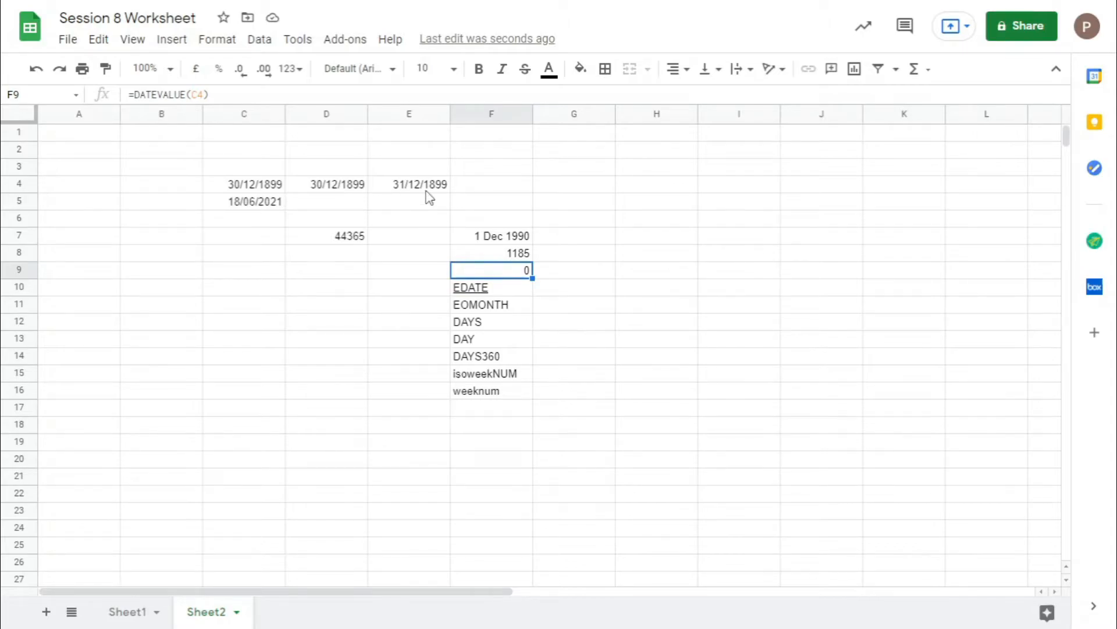
- Turn the EDATE entry in cell F10 into a formula with start date 12/12/1999 and 2 months
left_click(507, 289)
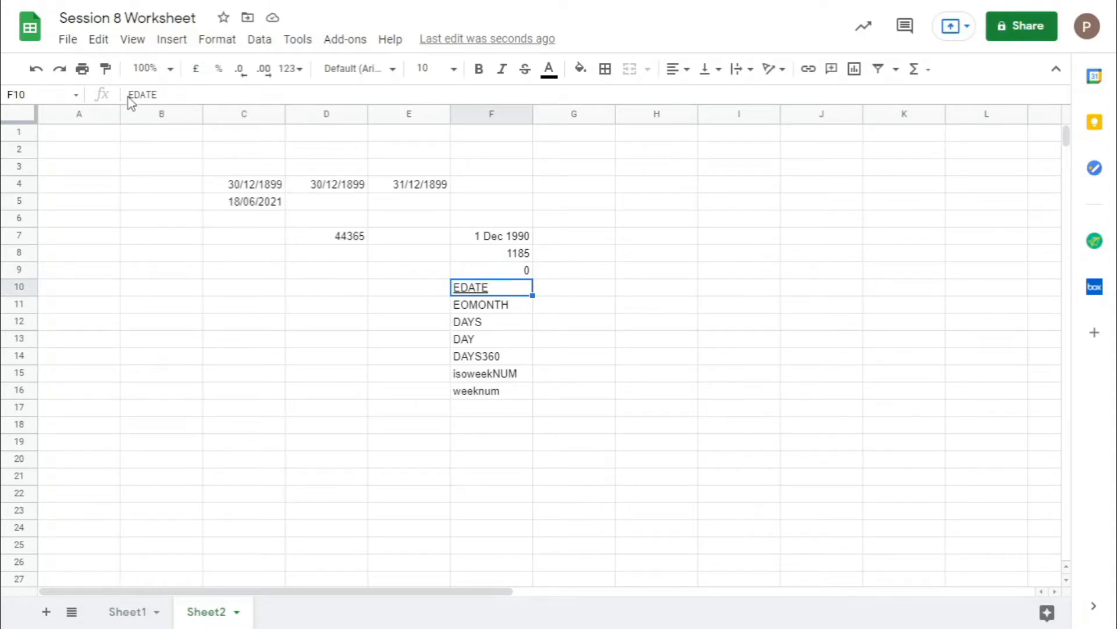
left_click(129, 95)
type("=")
left_click(248, 93)
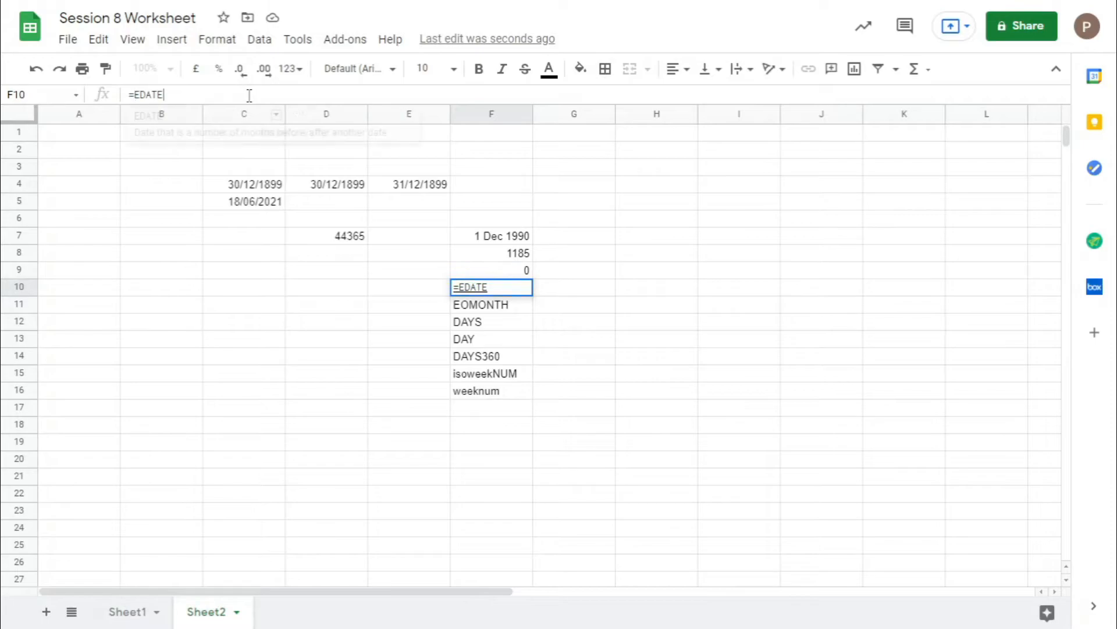
left_click(325, 140)
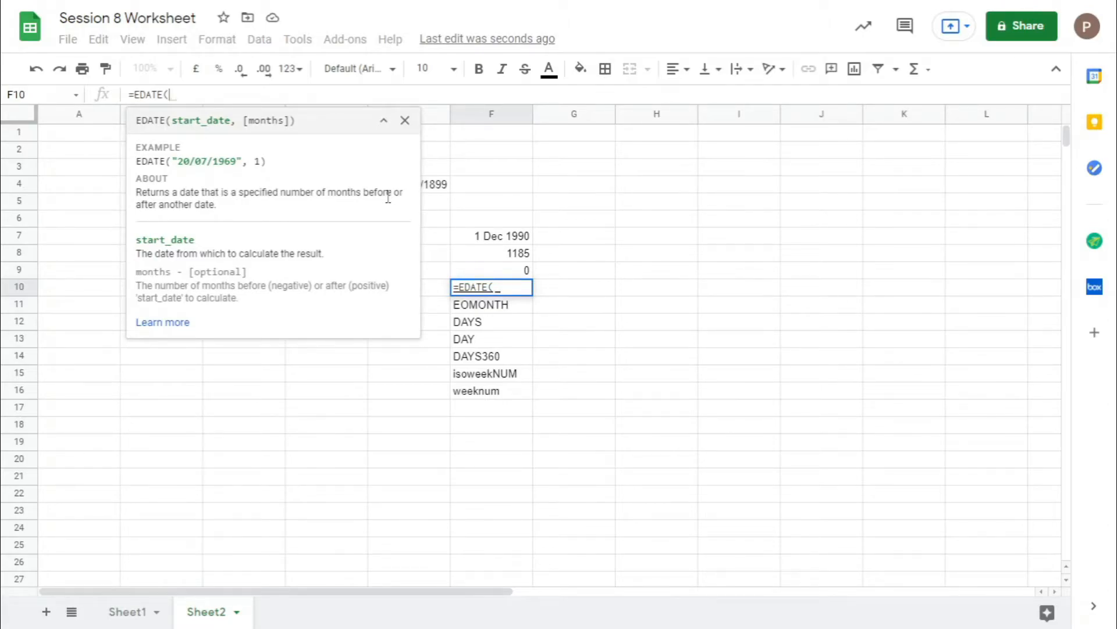
type("12")
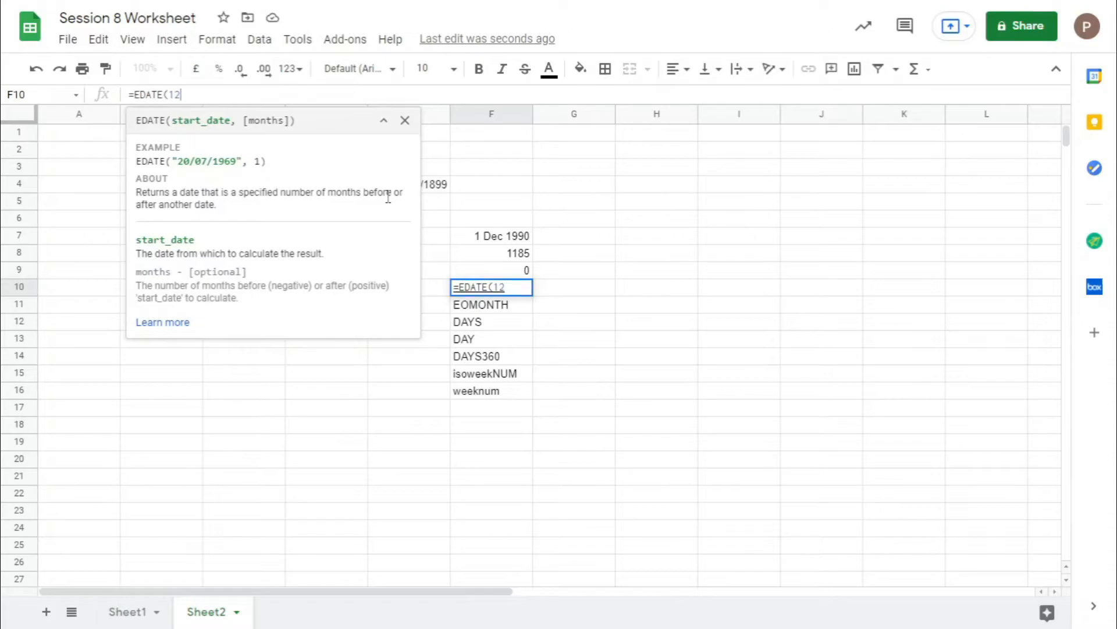
type("/12/1999")
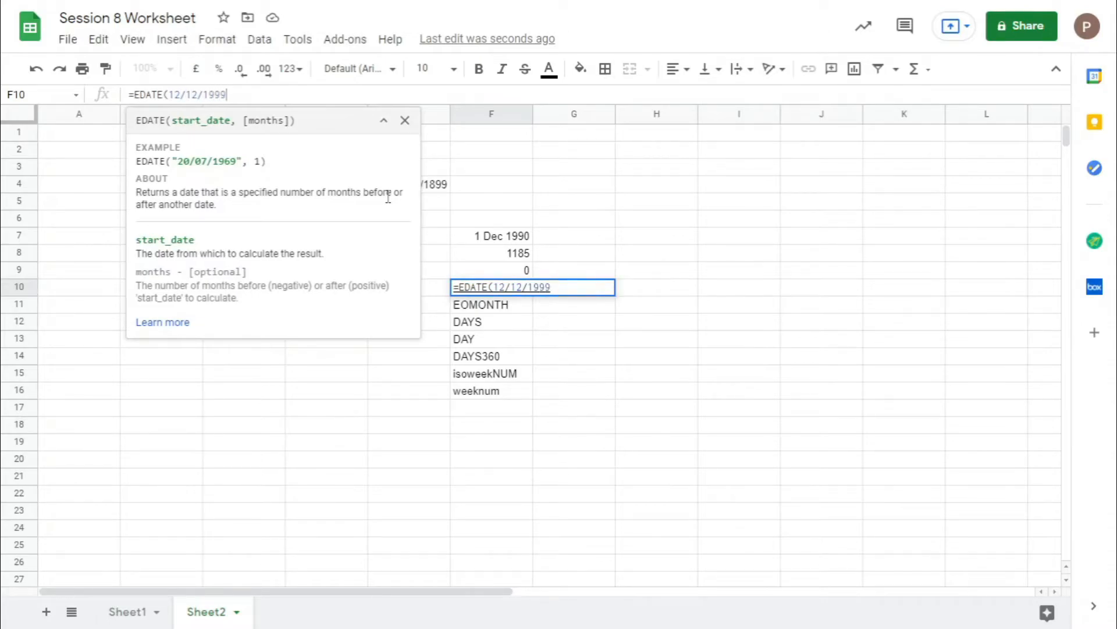
type(",2")
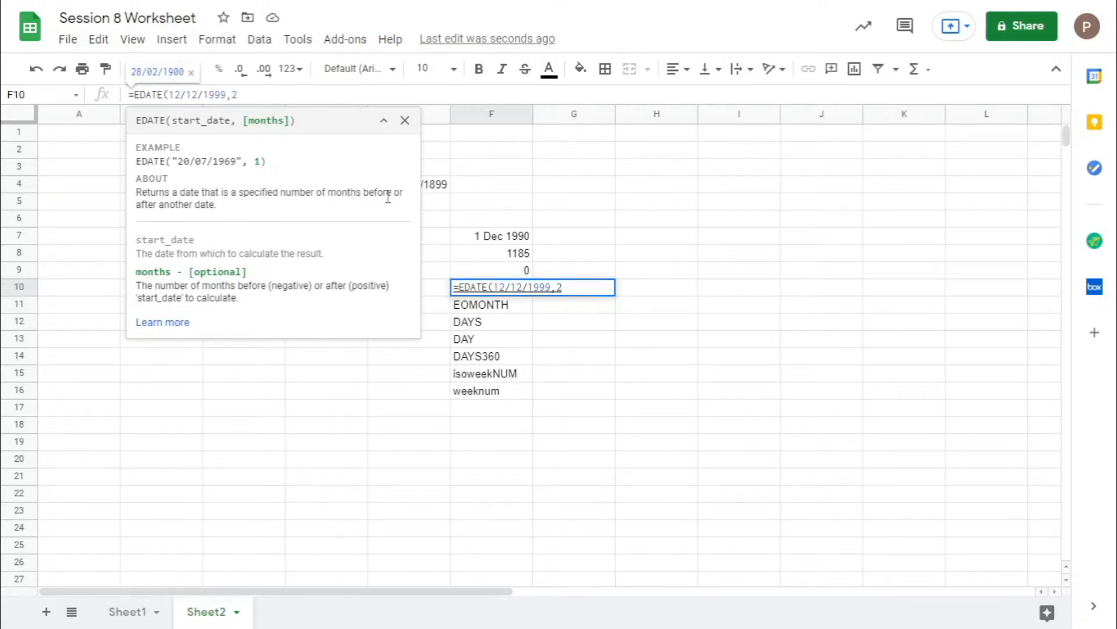
- Change the EDATE formula's start date to 12/12/1899 and its number of months to 1
key("BackSpace")
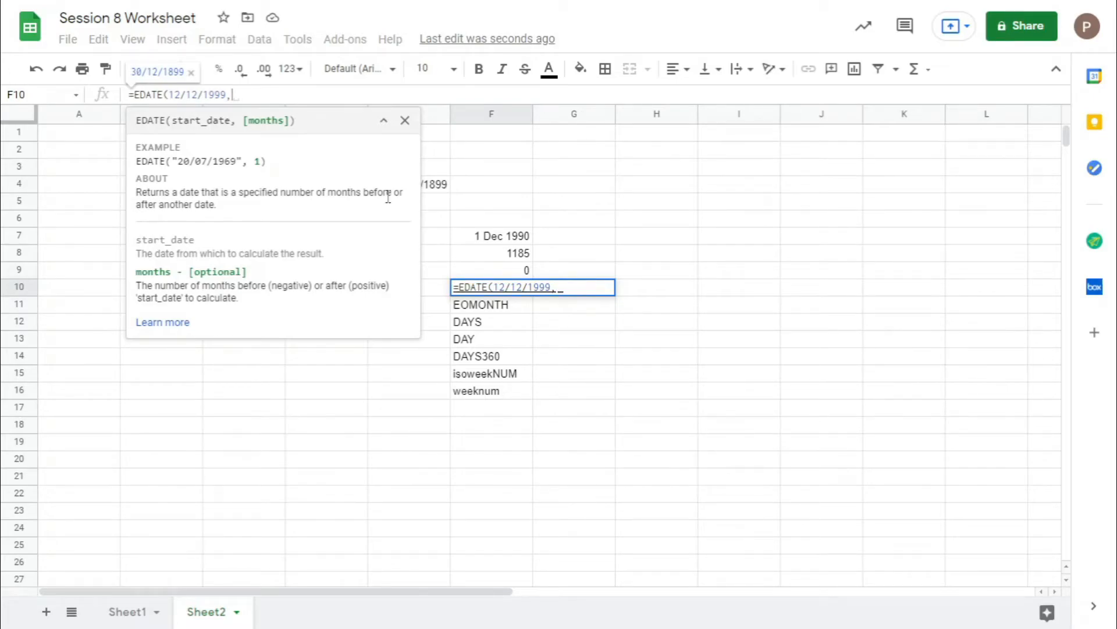
key("BackSpace")
key("BackSpace")
key("BackSpace")
key("BackSpace")
key("BackSpace")
type("899")
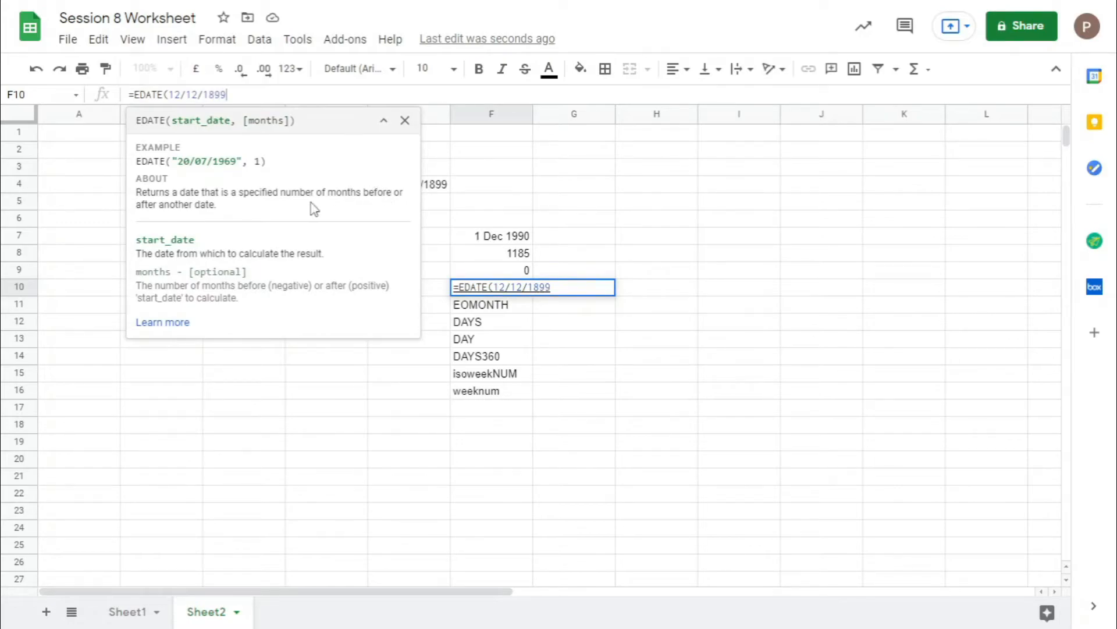
type(",")
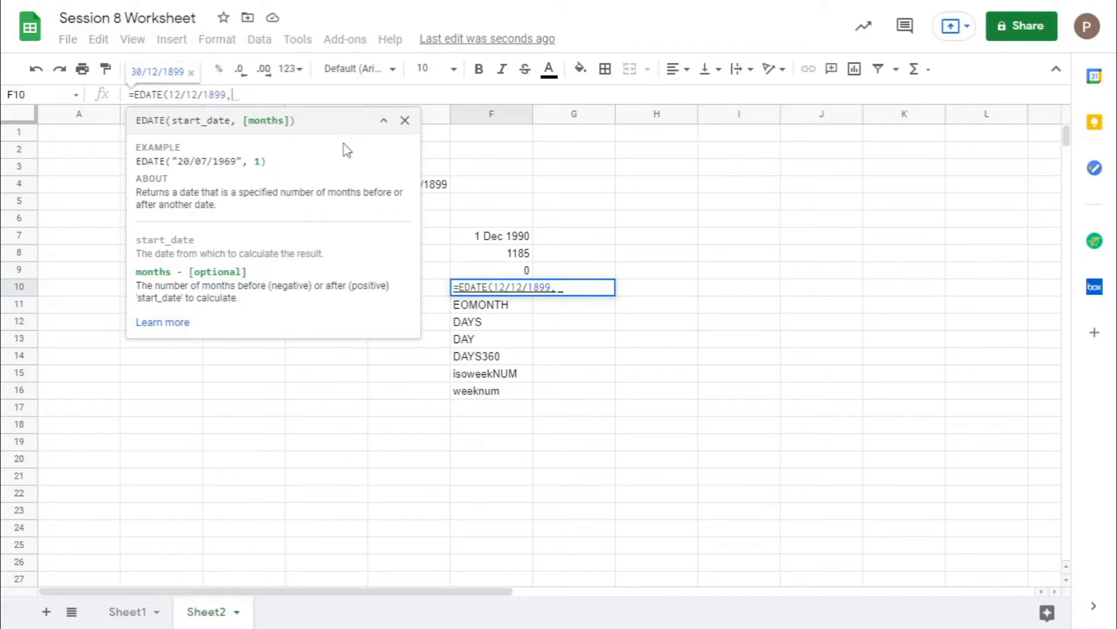
scroll(348, 150, "down", 1)
type("1")
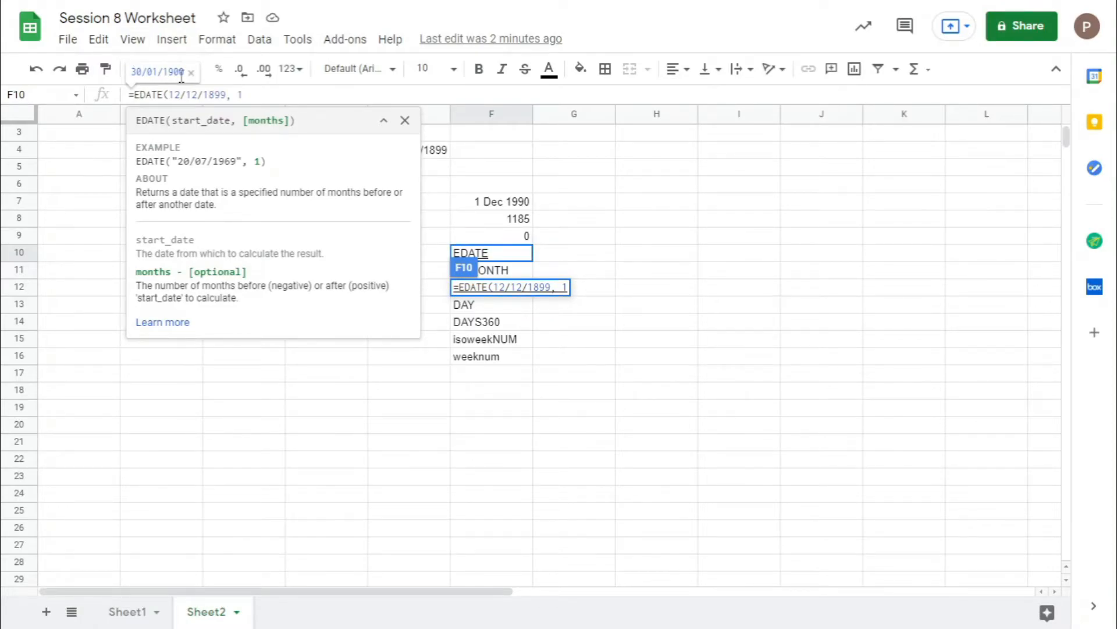
- Enclose the EDATE start date in quotation marks and complete the formula as =EDATE("12/12/1899", 1)
left_click(226, 95)
type("\"")
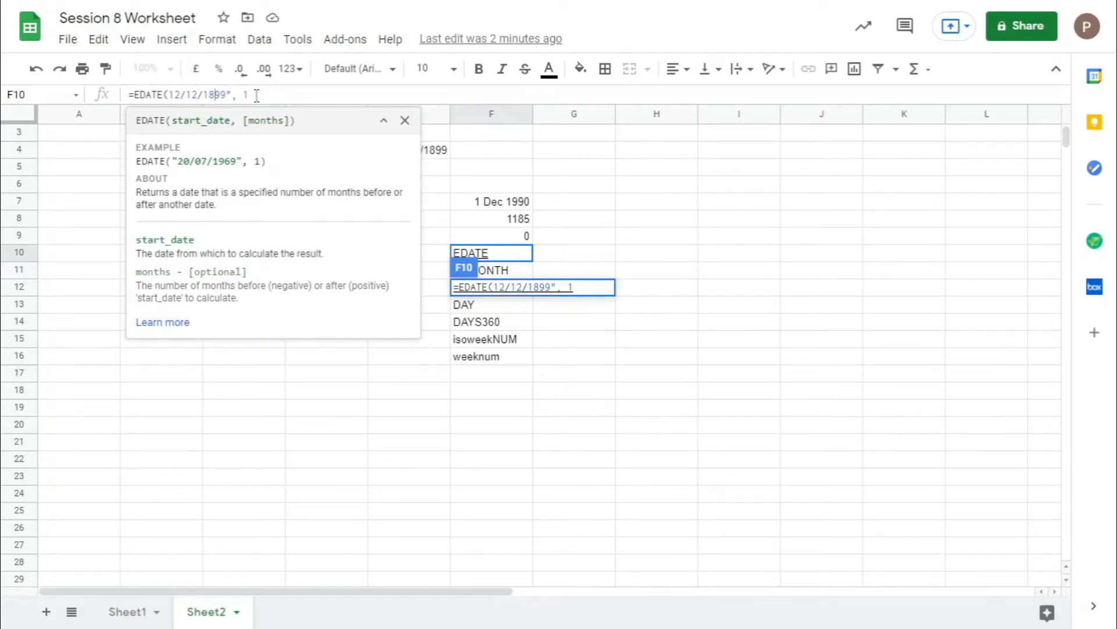
type("\"")
left_click(286, 96)
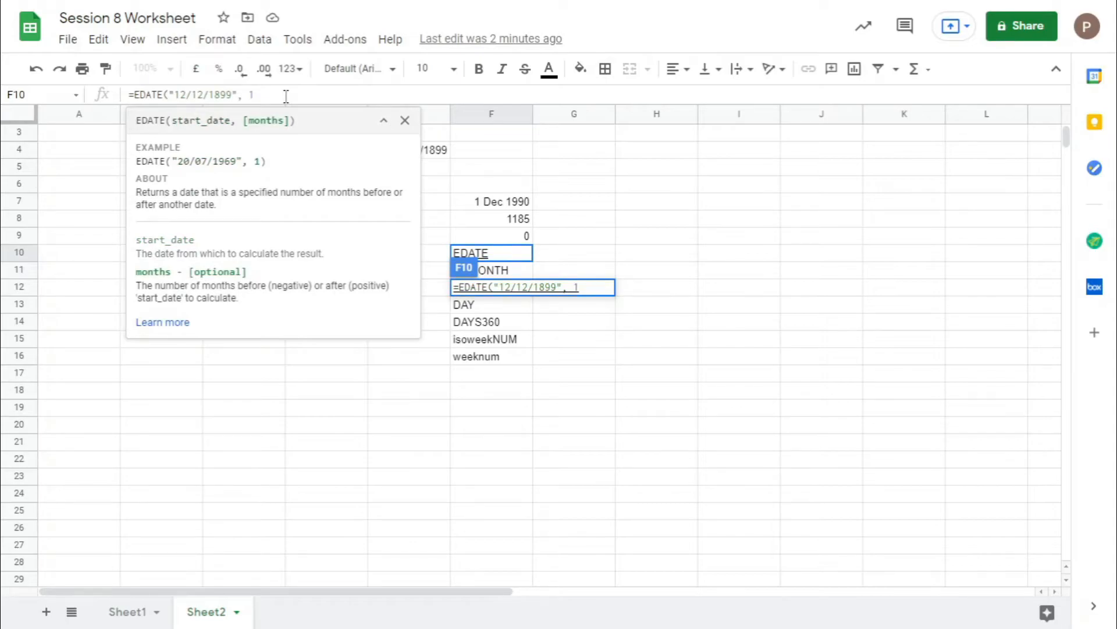
type(")")
key("Return")
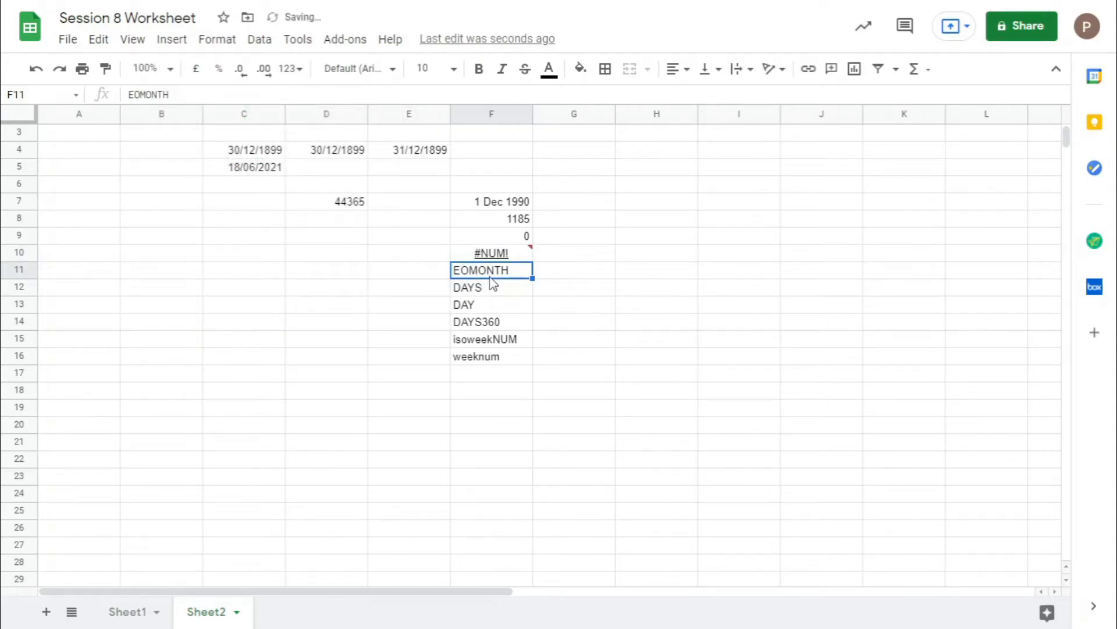
- Change the day in the EDATE formula's start date in cell F10 to 31
left_click(503, 259)
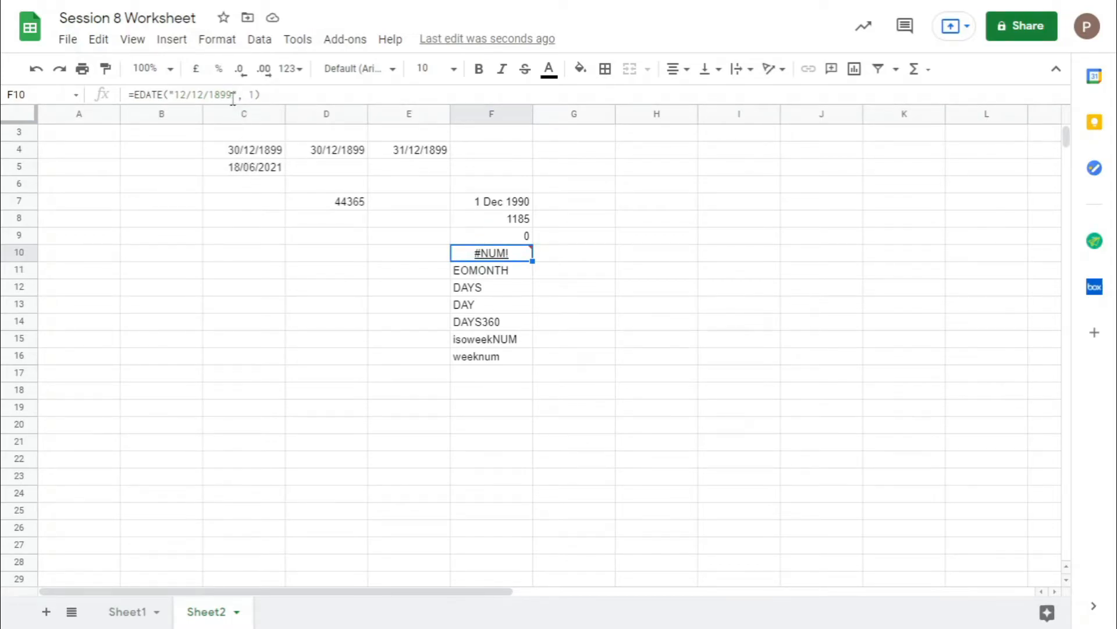
left_click(187, 95)
key("BackSpace")
key("BackSpace")
type("31")
key("Return")
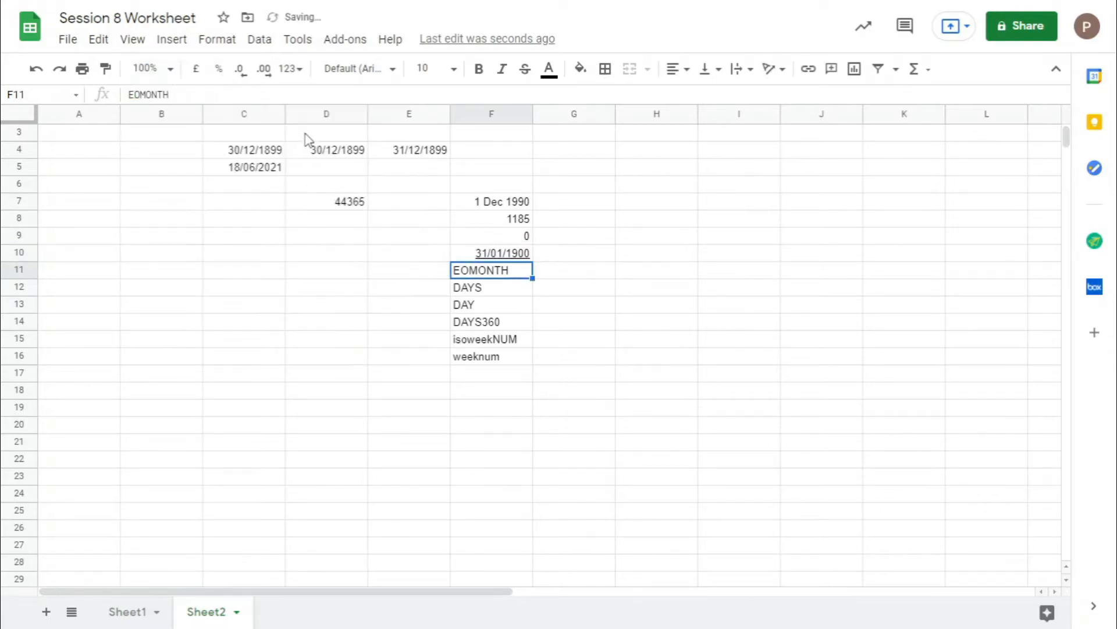
- Change the year in the EDATE formula's start date to 1999, giving =EDATE("31/12/1999", 1)
left_click(505, 254)
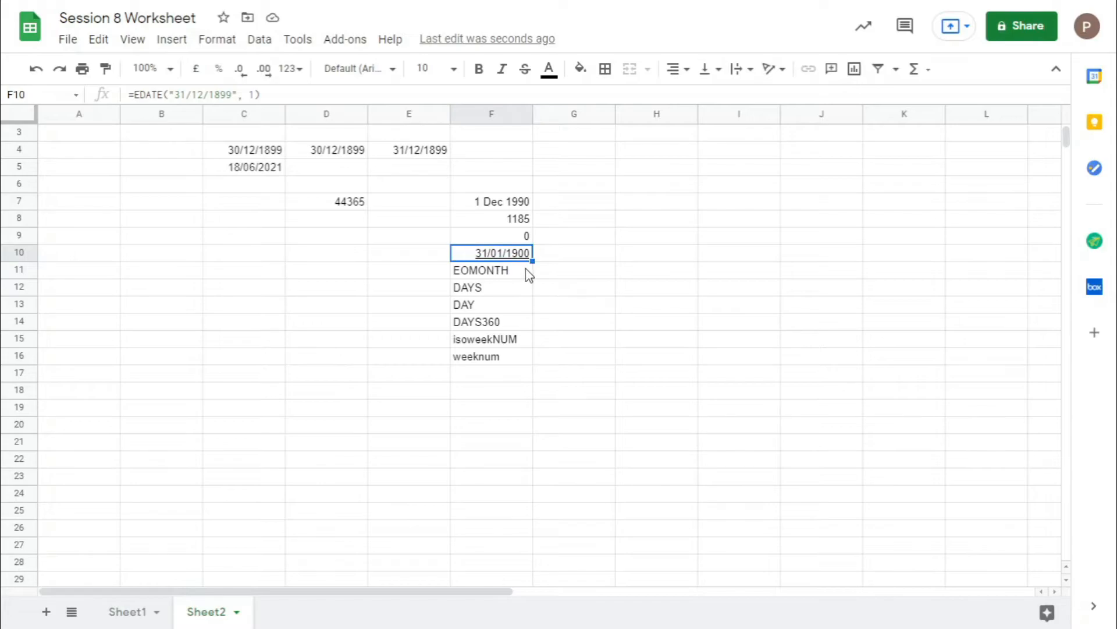
left_click(222, 94)
key("BackSpace")
type("9")
key("Return")
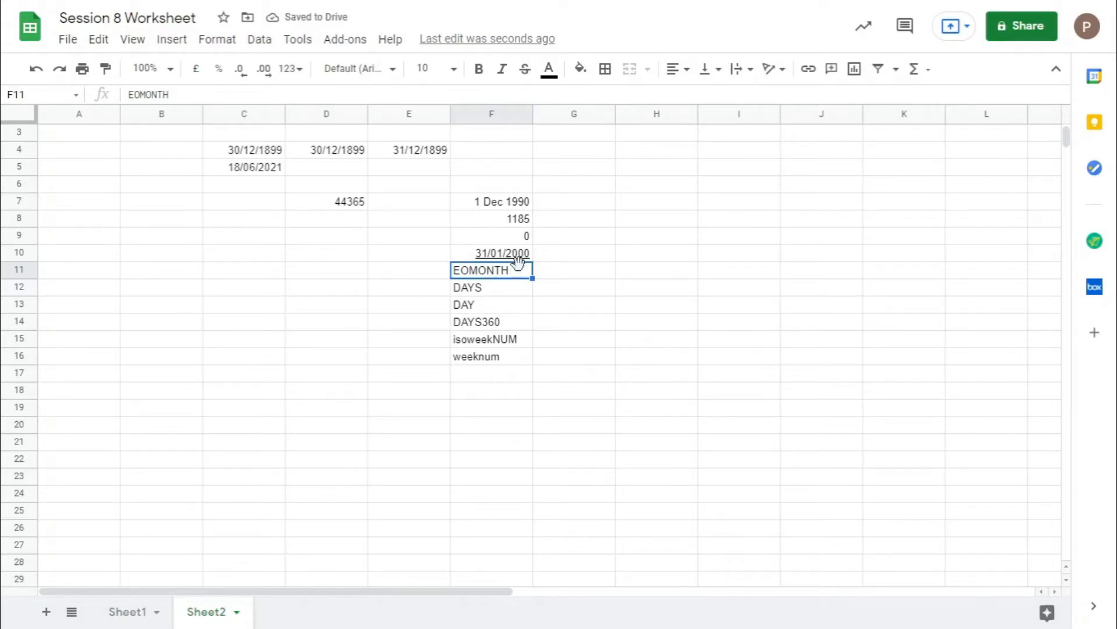
- Turn the EOMONTH entry in cell F11 into the formula =EOMONTH(25/12/1996)
double_click(513, 272)
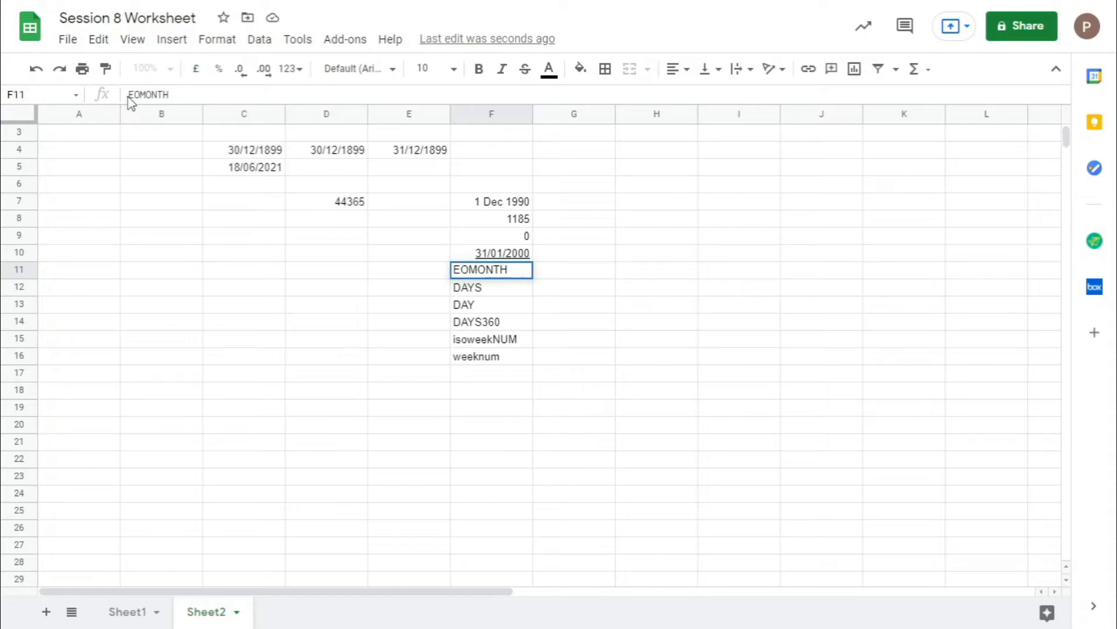
type("=")
left_click(249, 88)
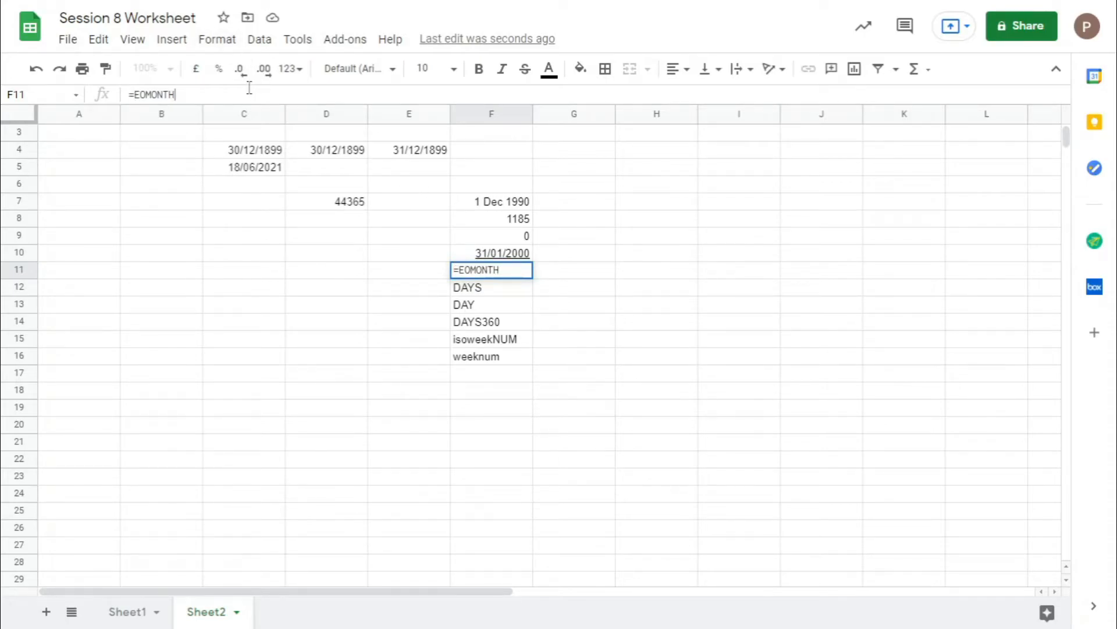
left_click(329, 120)
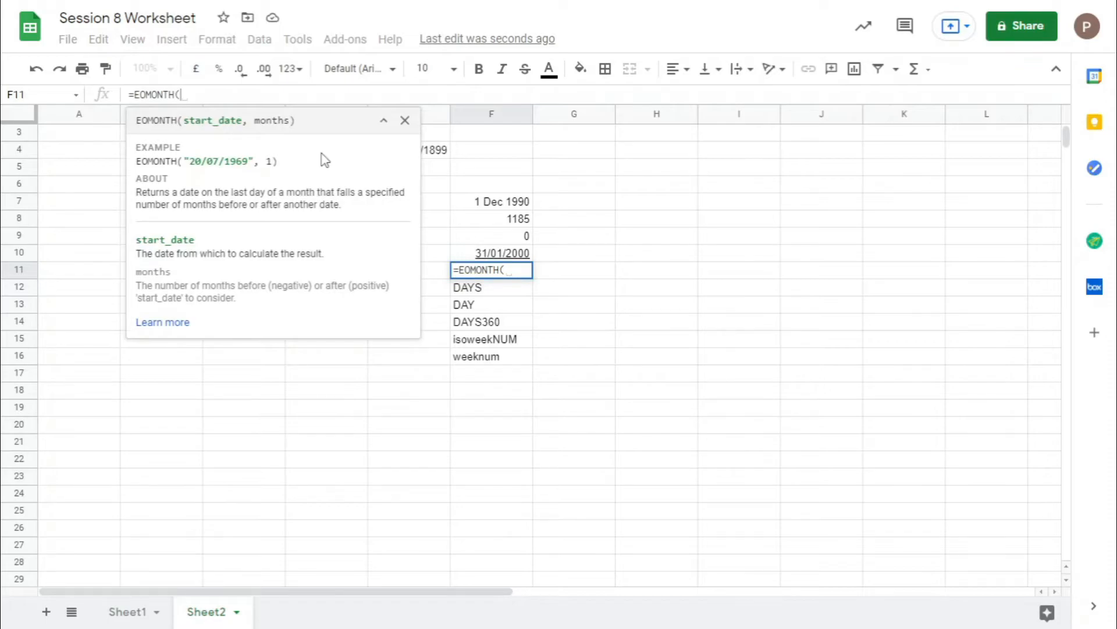
left_click(405, 120)
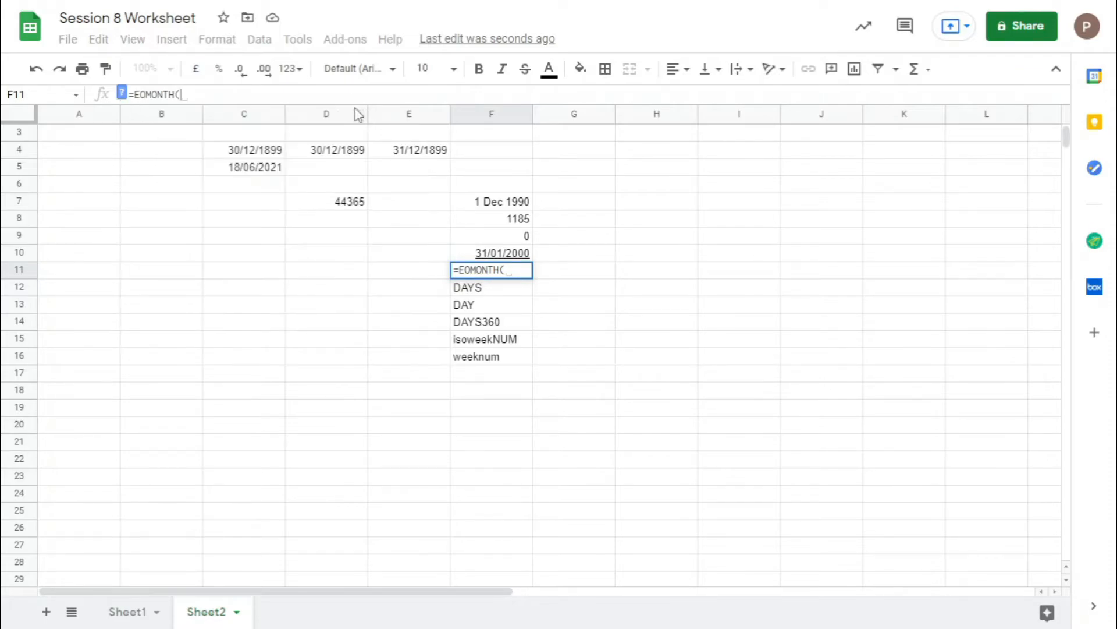
type("25/")
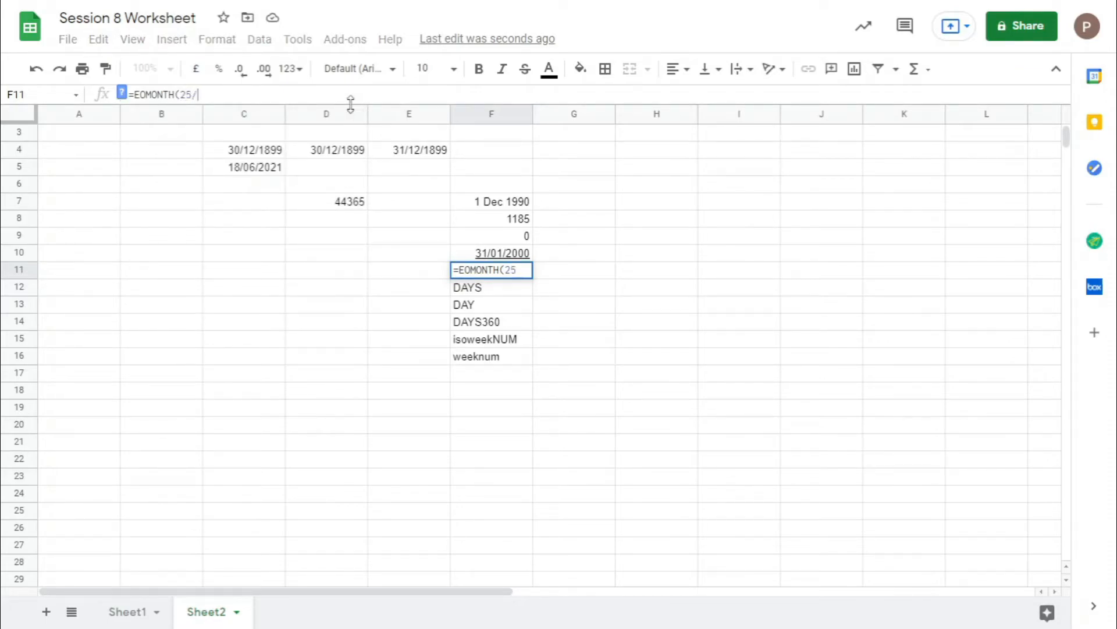
type("12/1996")
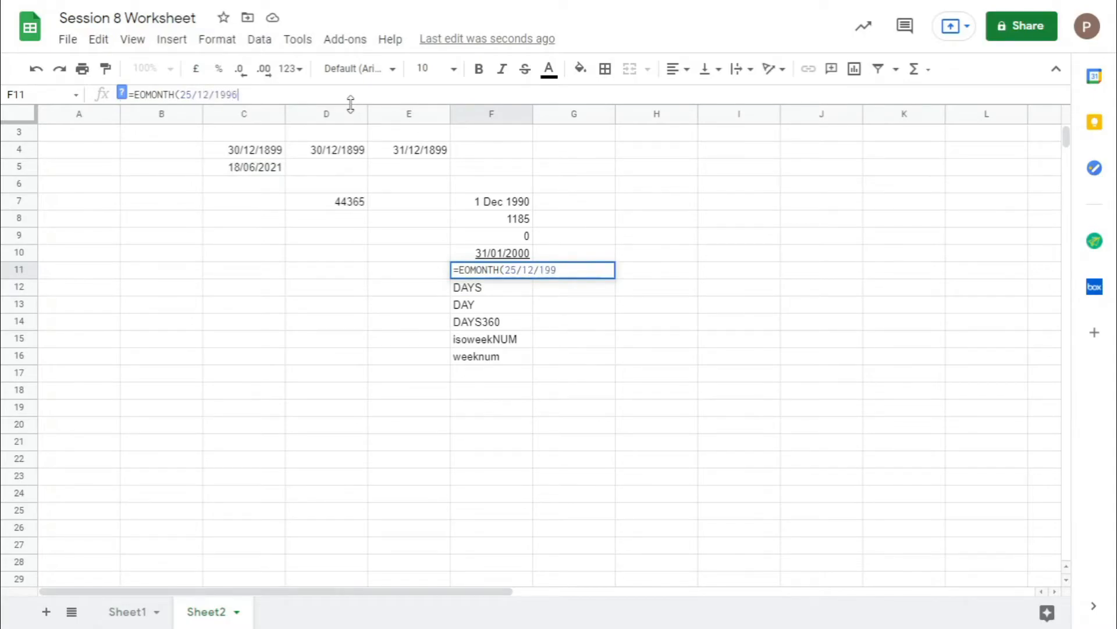
type(")")
key("Return")
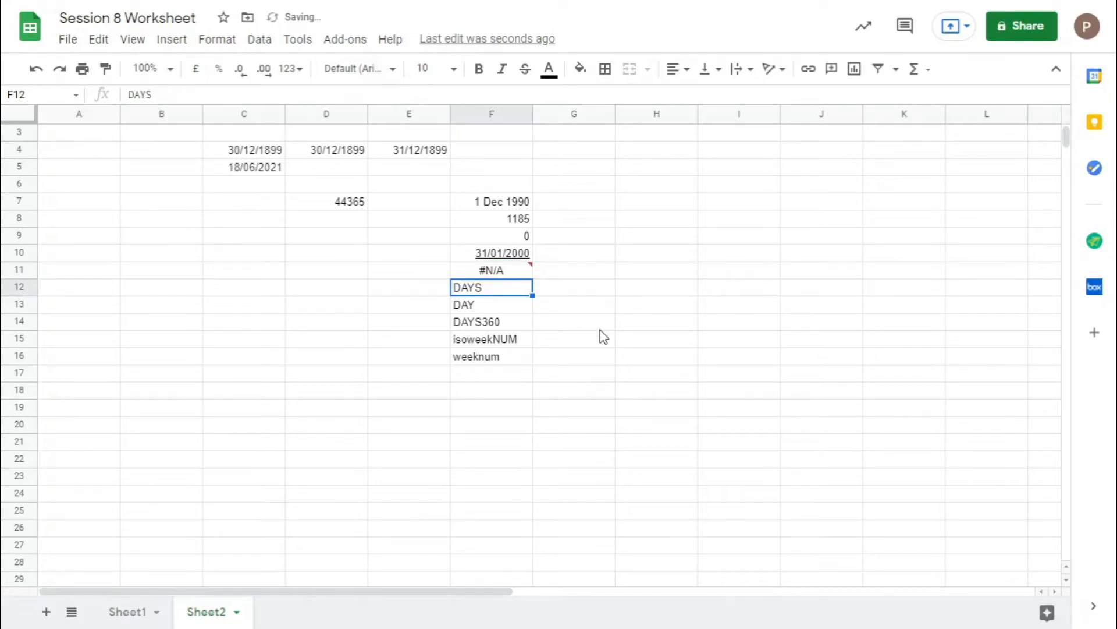
- Enclose the date in the EOMONTH formula in quotation marks, giving =EOMONTH("25/12/1996")
left_click(516, 273)
left_click(243, 95)
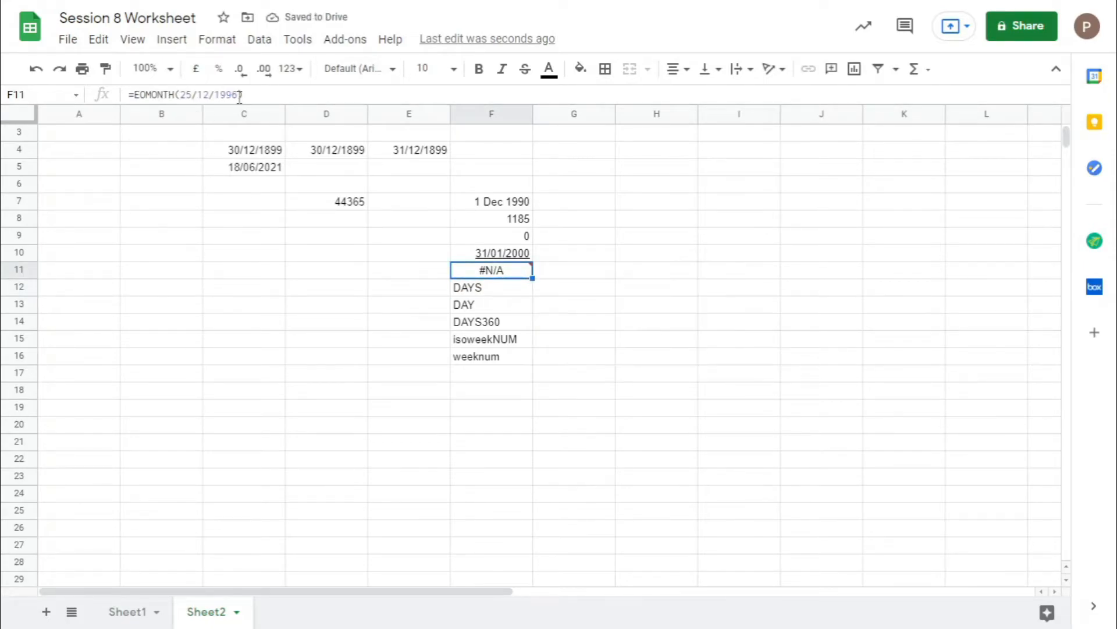
type("\"")
key("Left")
key("Left")
key("Left")
key("Left")
key("Left")
key("Left")
type("\"")
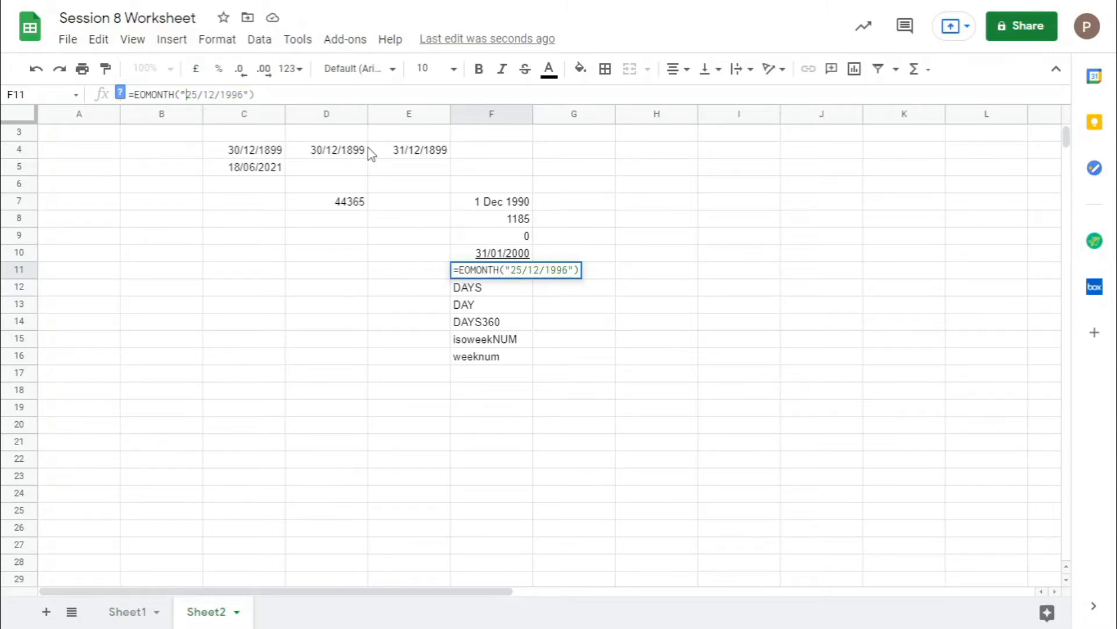
key("Return")
- Add a months argument of 1 to complete the formula in F11 as =EOMONTH("25/12/1996",1)
left_click(518, 276)
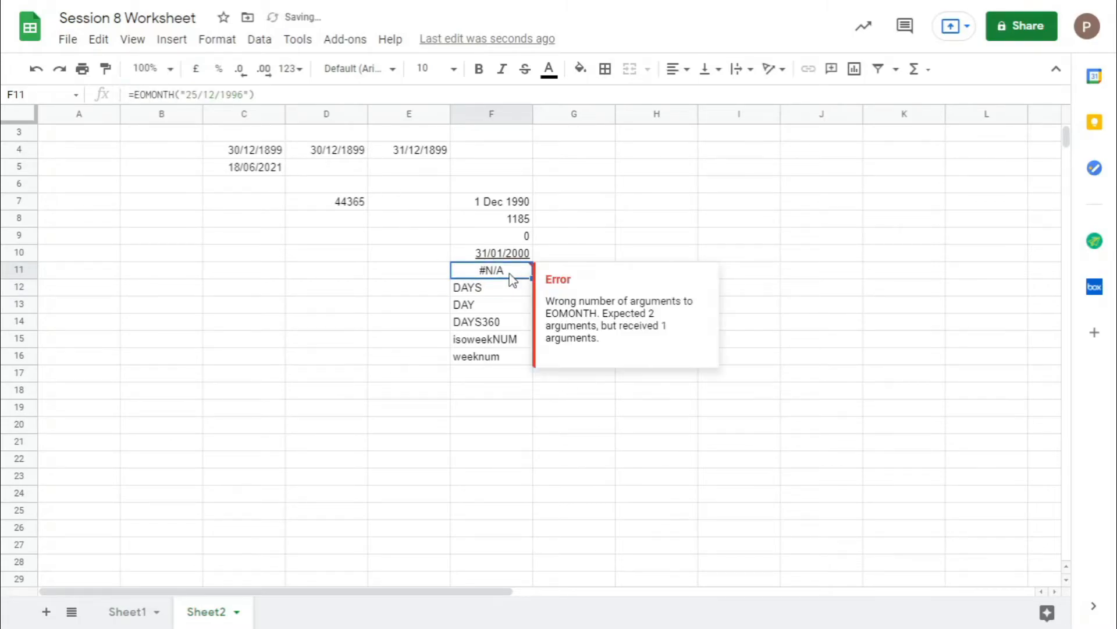
left_click(250, 95)
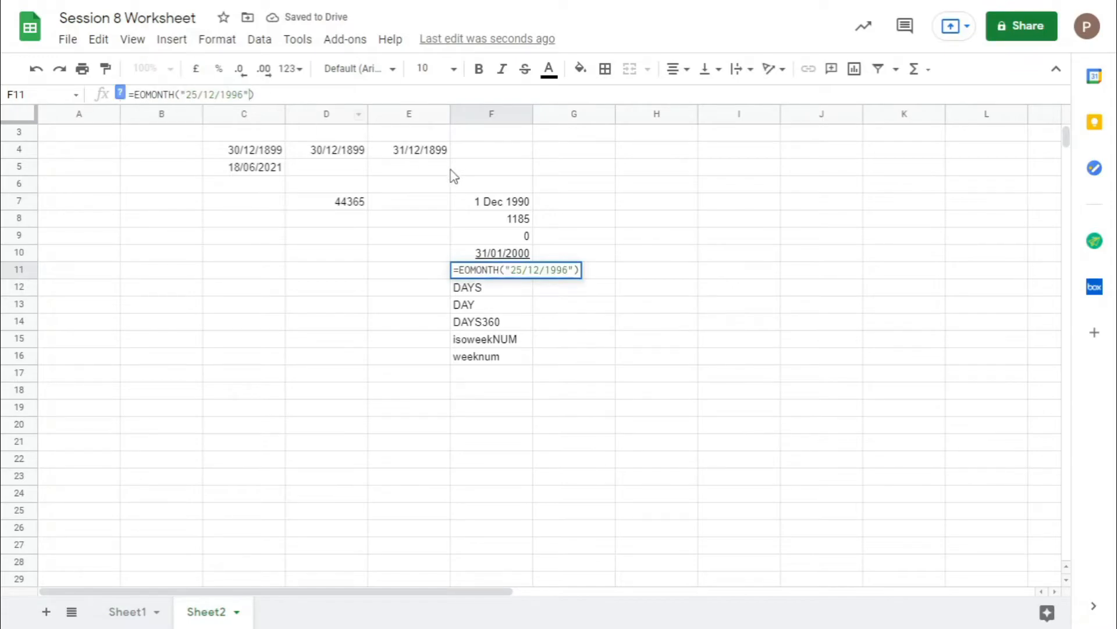
type(",0")
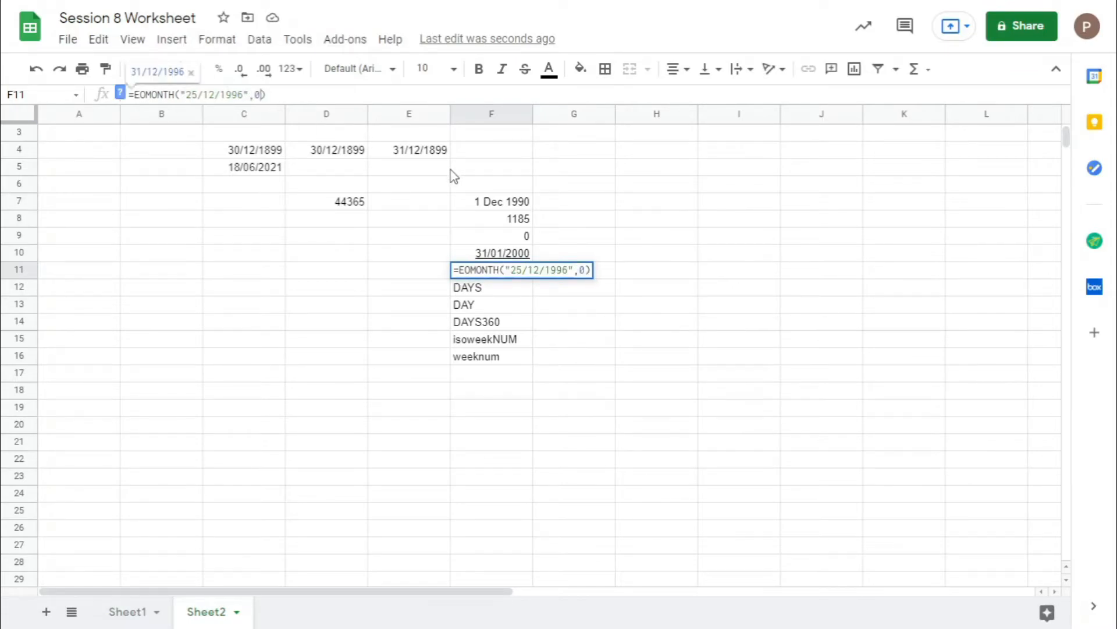
key("BackSpace")
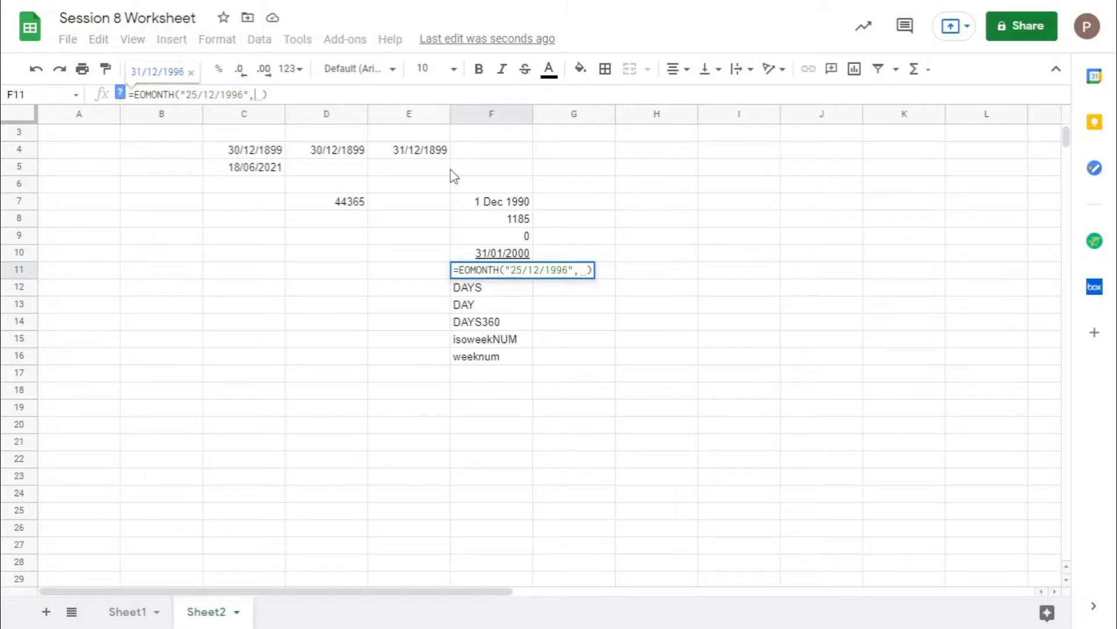
type("1")
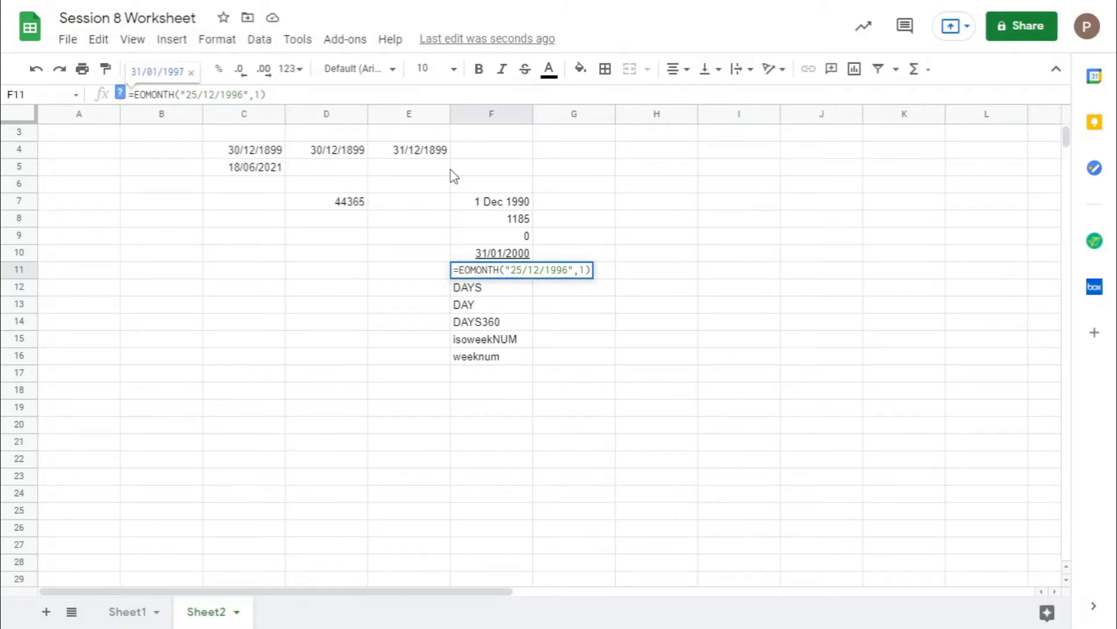
left_click(734, 313)
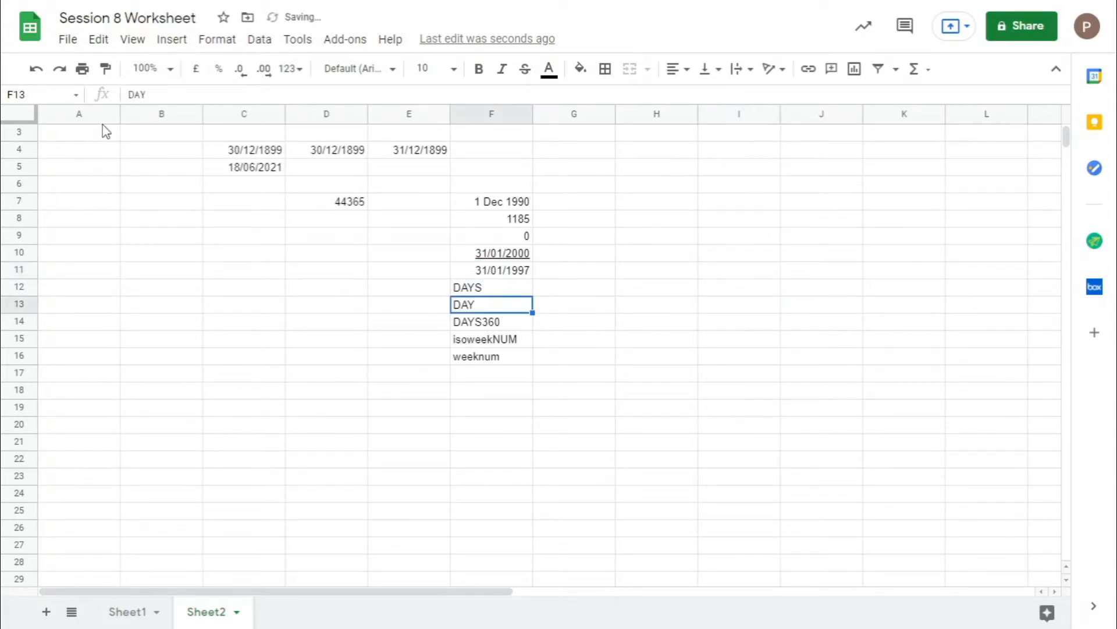
- Try turning the DAY entry in cell F13 into a formula with the date "20/07/1969"
type("=")
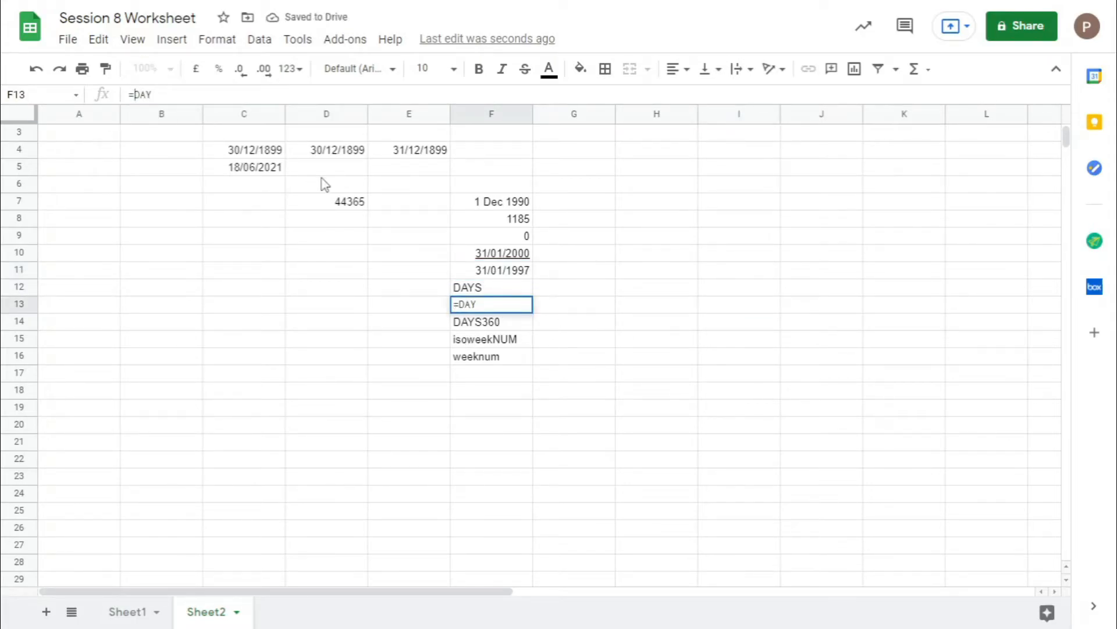
left_click(307, 98)
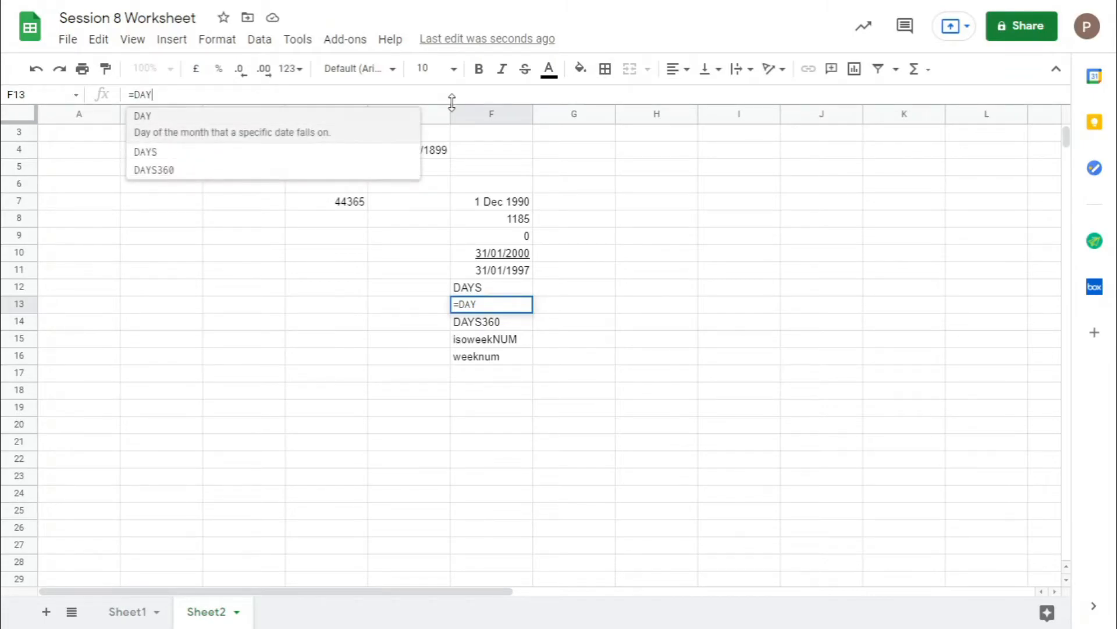
type("(")
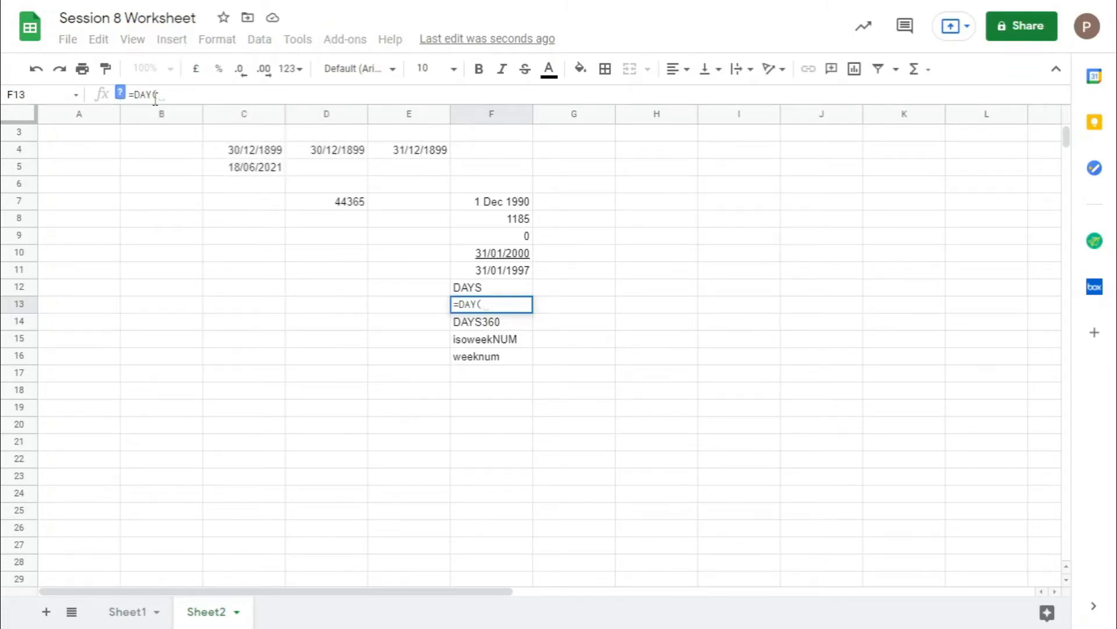
left_click(123, 93)
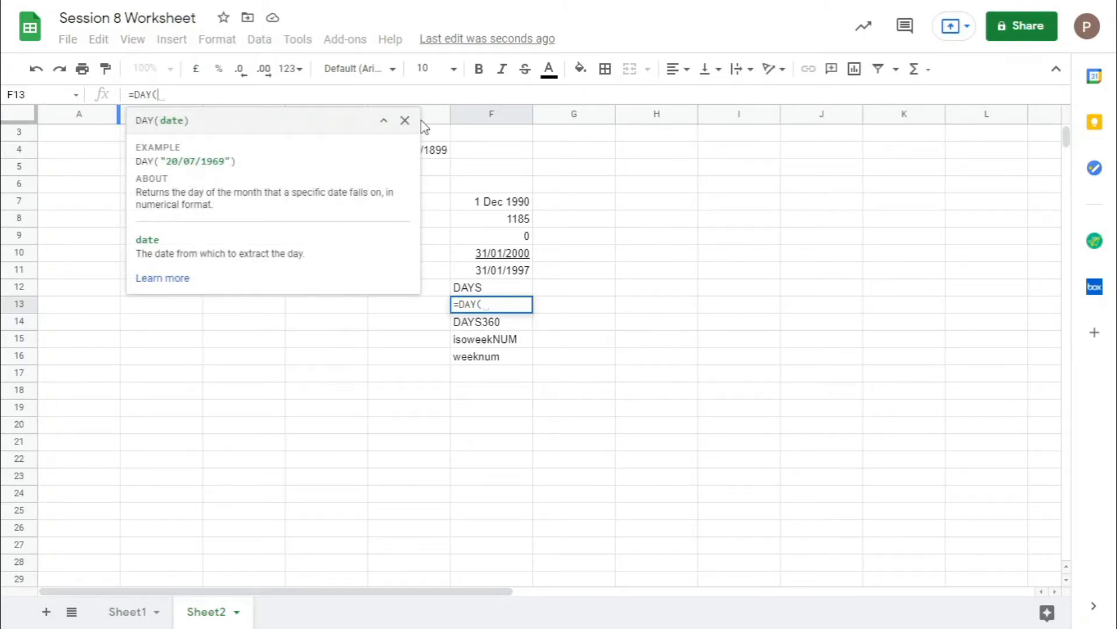
left_click(239, 96)
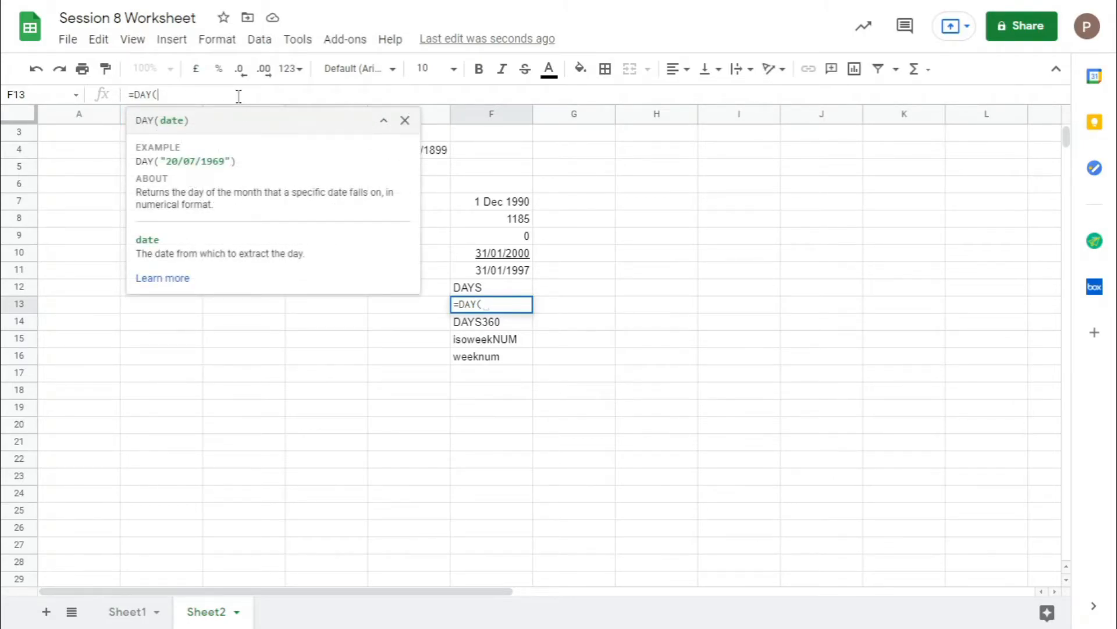
type("\"20/07")
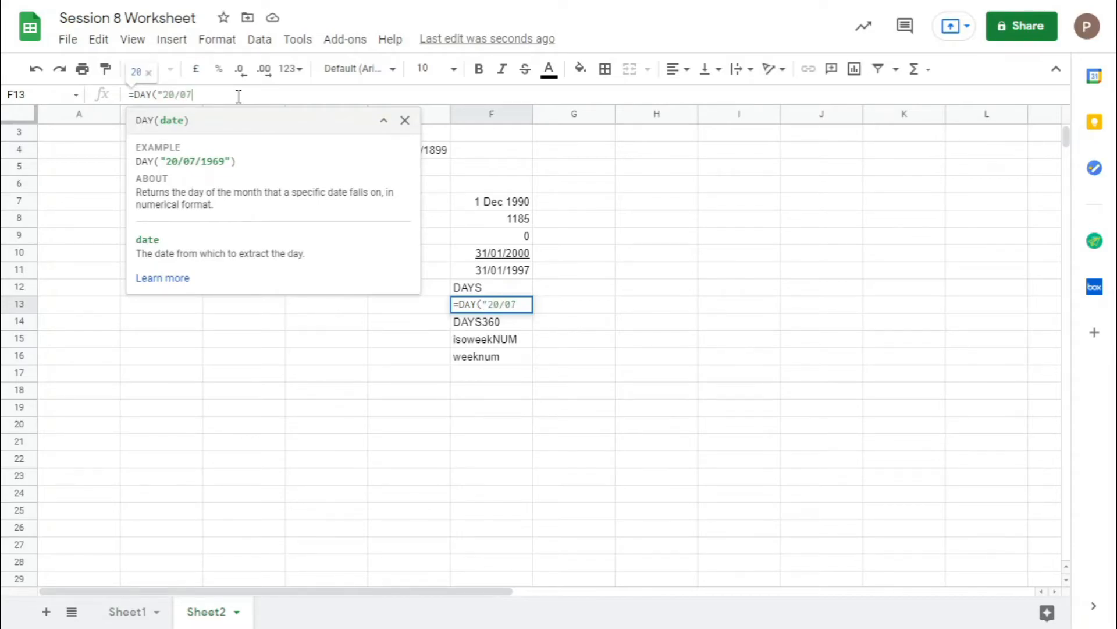
type("/1969")
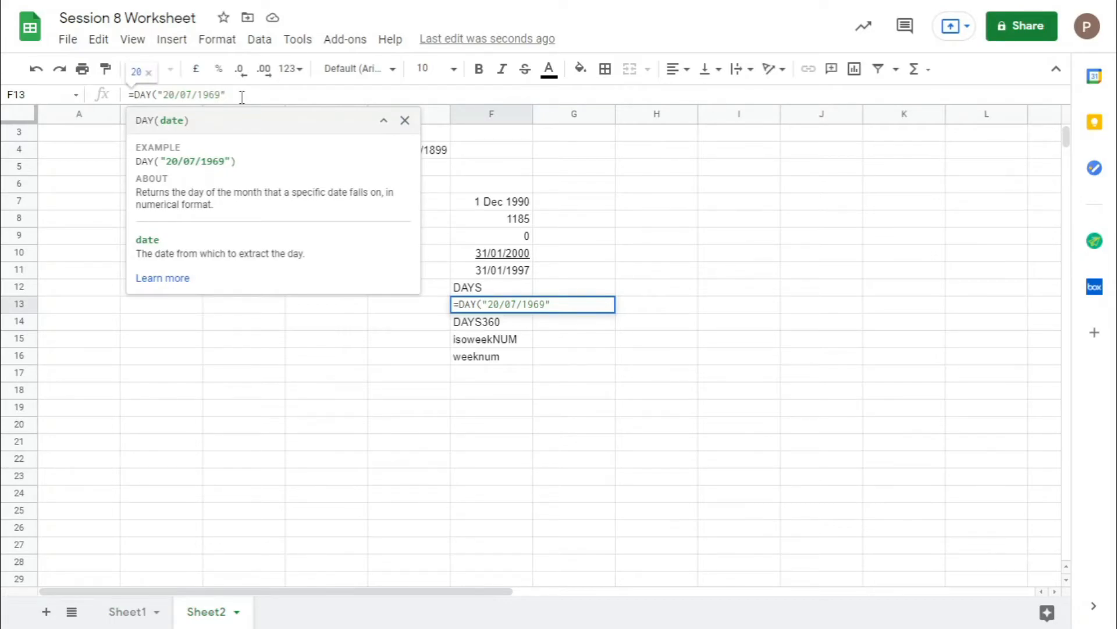
- Erase the whole DAY formula from cell F13 and leave the cell empty
key("BackSpace")
key("BackSpace")
key("BackSpace")
key("BackSpace")
key("BackSpace")
key("BackSpace")
key("BackSpace")
key("BackSpace")
key("BackSpace")
key("BackSpace")
key("BackSpace")
key("BackSpace")
key("BackSpace")
key("BackSpace")
key("BackSpace")
key("BackSpace")
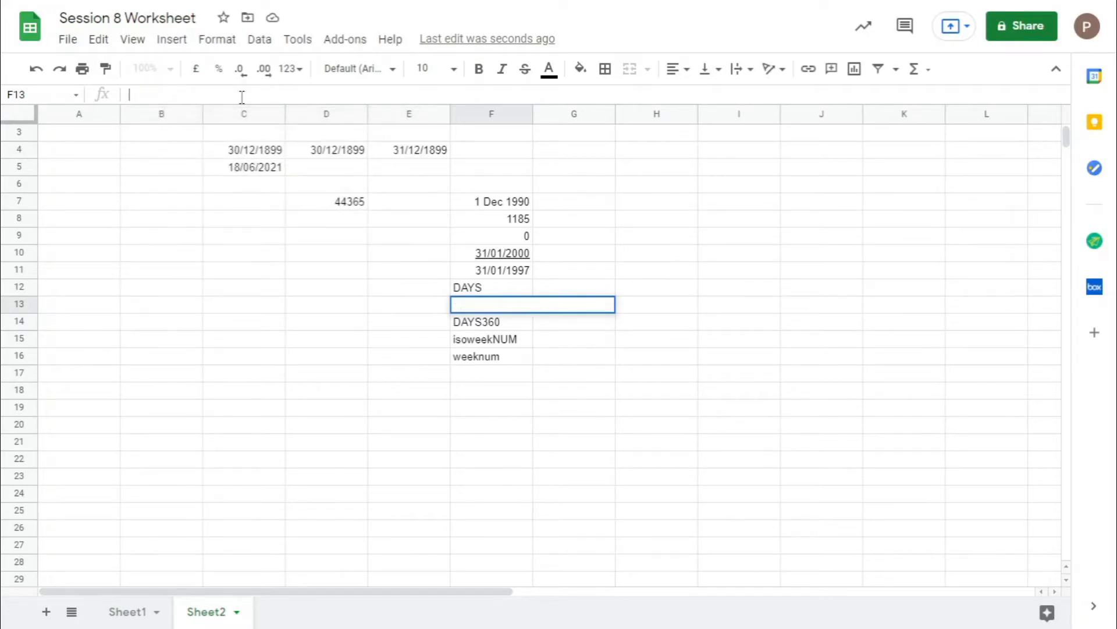
left_click(468, 322)
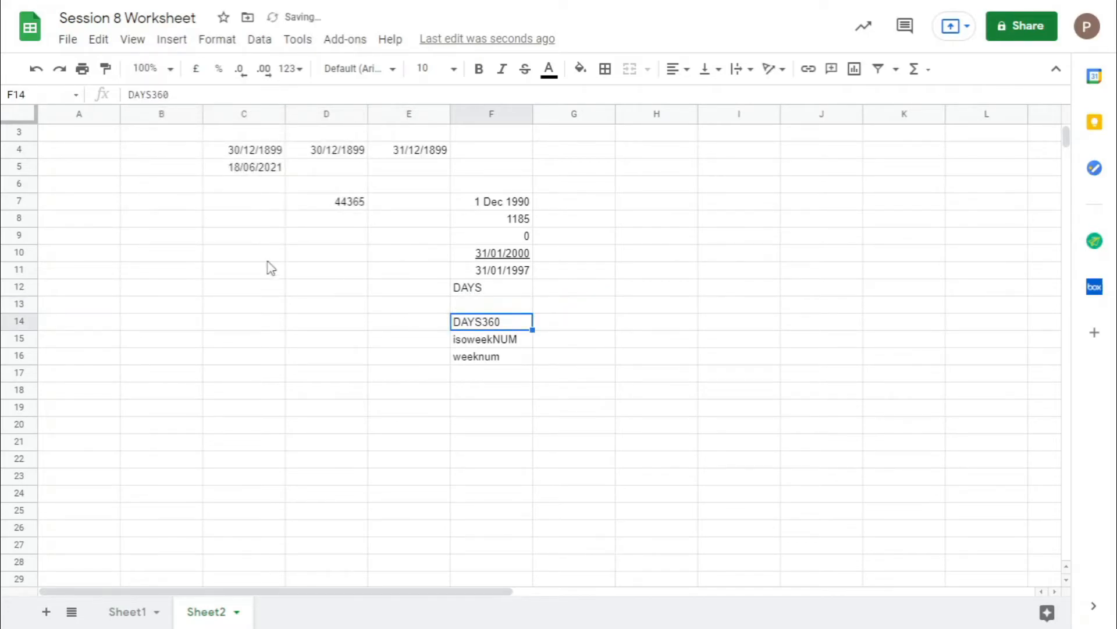
- Turn the DAYS entry in cell F12 into a formula with end date E4 and start date C5, giving =DAYS(E4,C5)
left_click(505, 287)
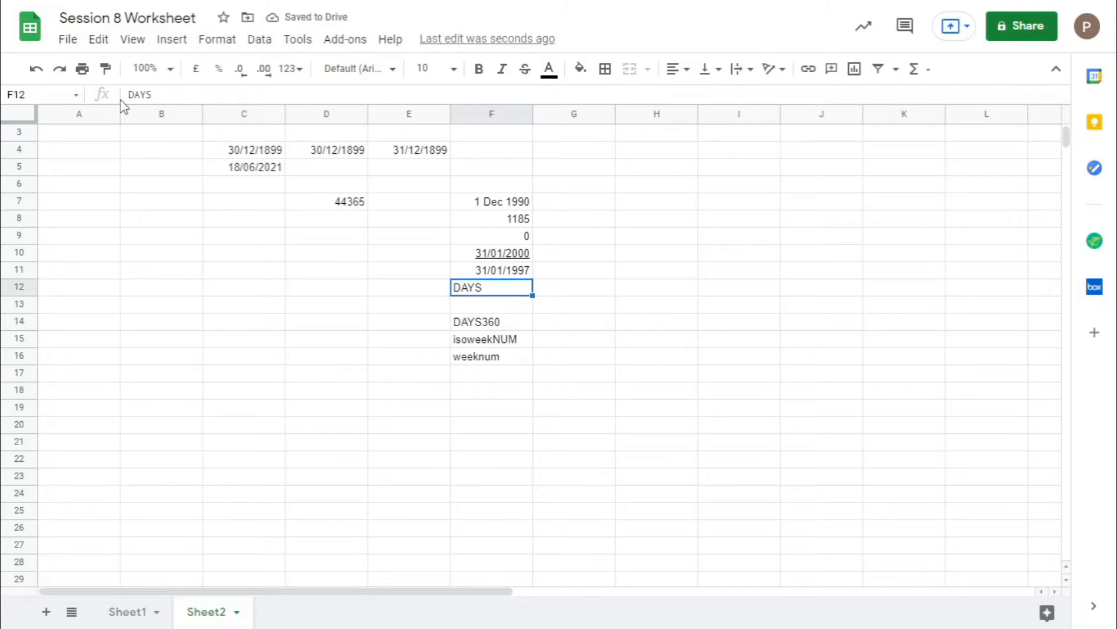
key("Return")
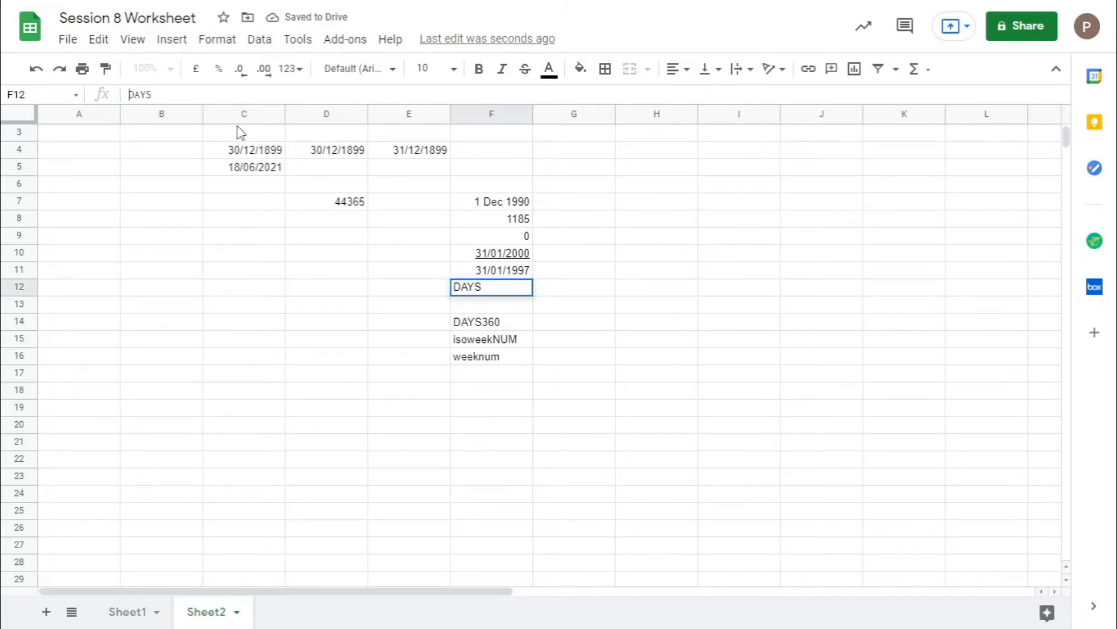
type("+")
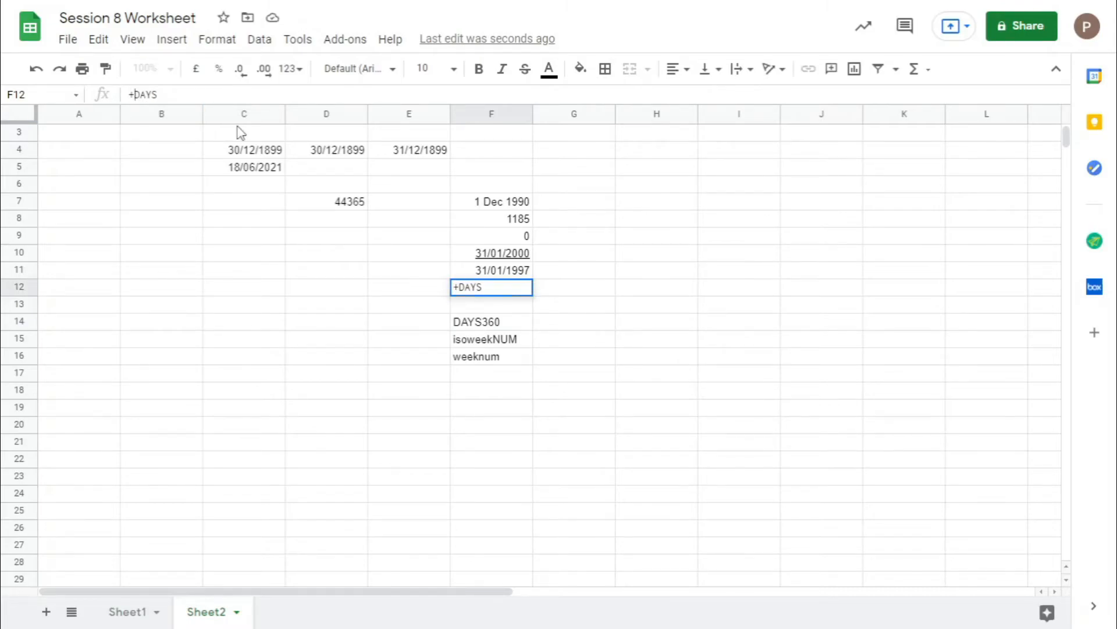
key("End")
left_click(239, 132)
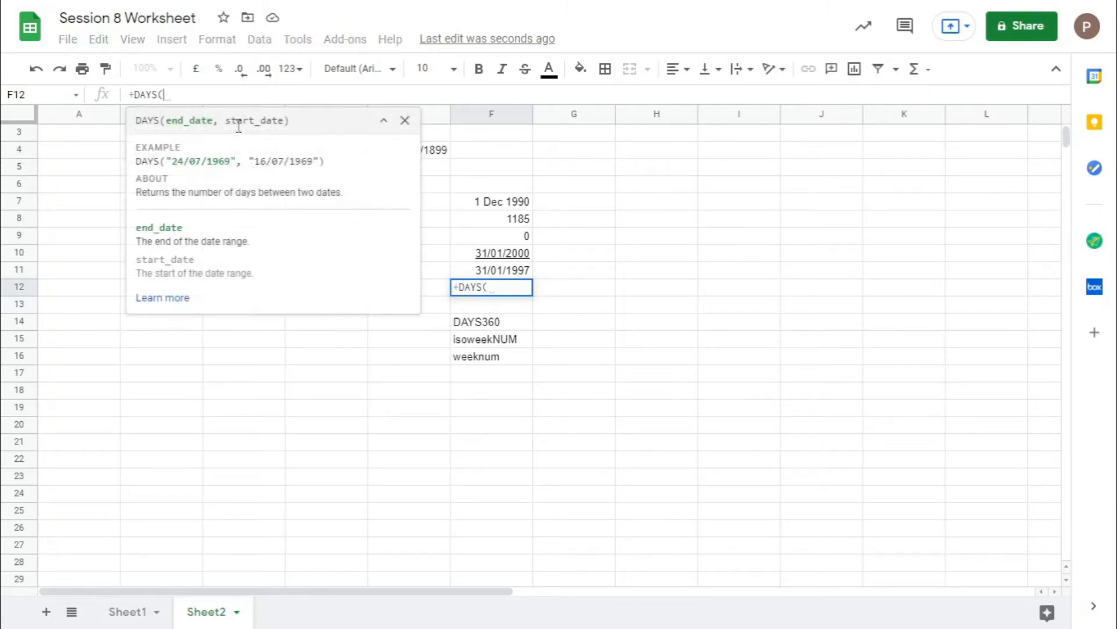
left_click(429, 154)
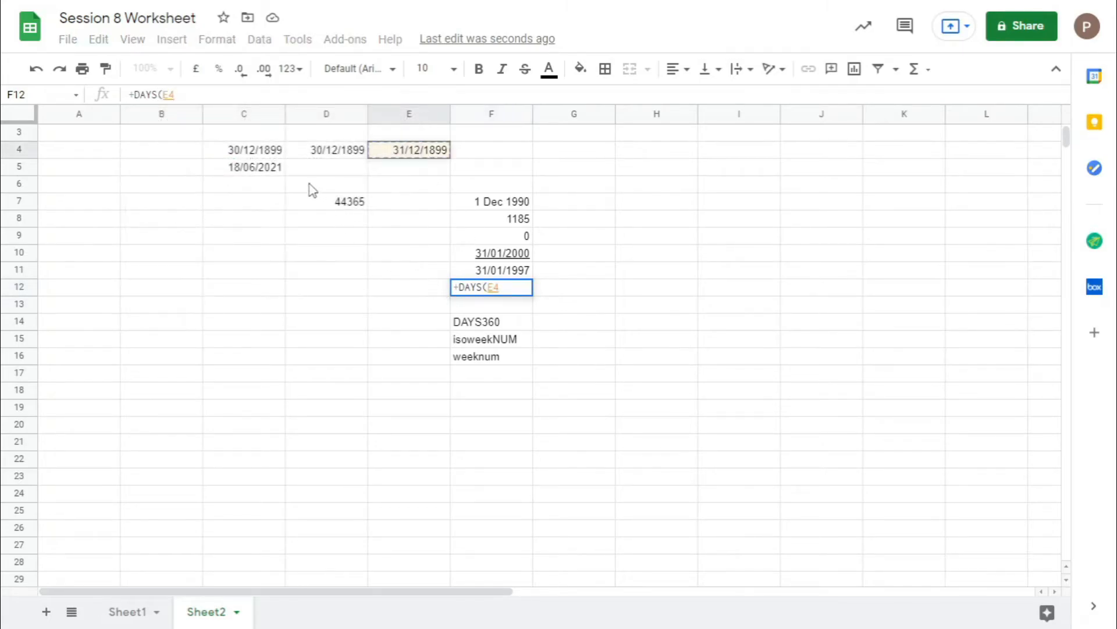
type(",")
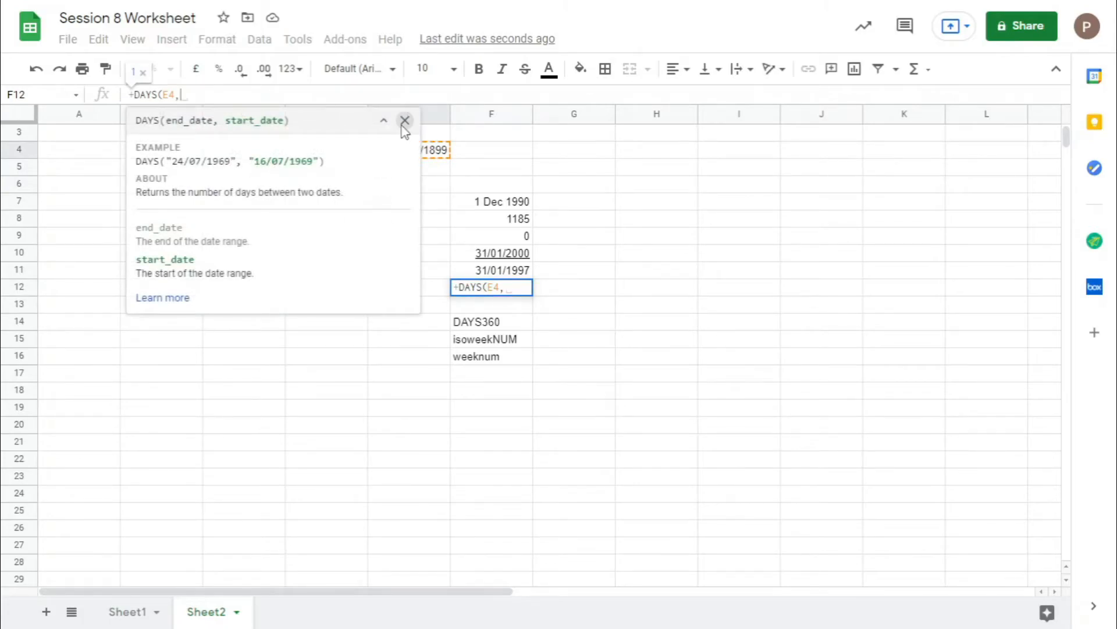
left_click(405, 120)
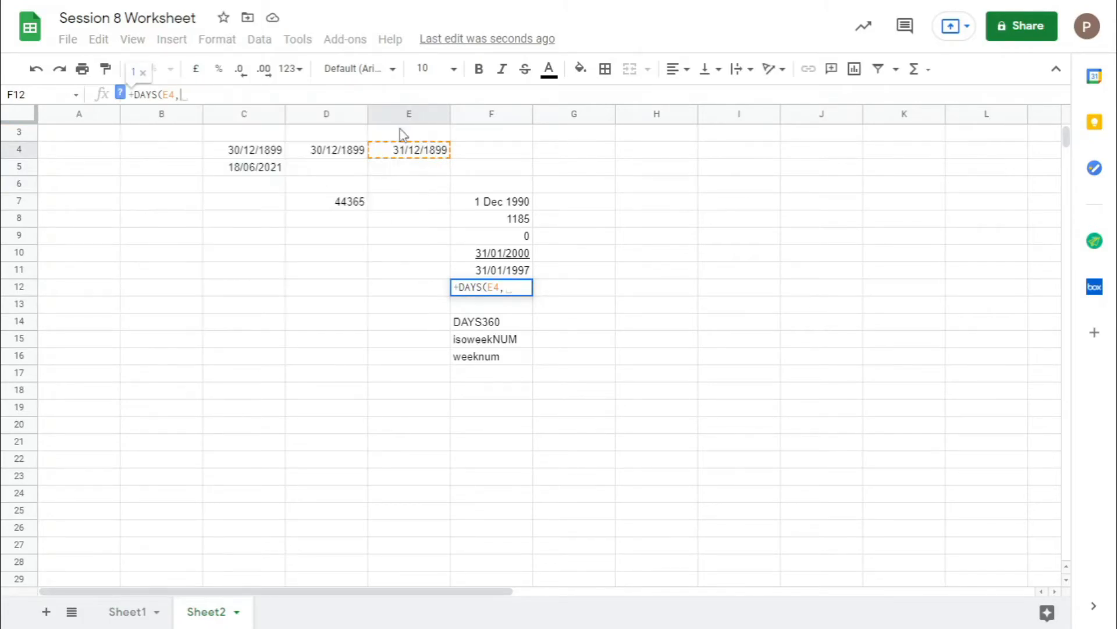
left_click(280, 168)
type(")")
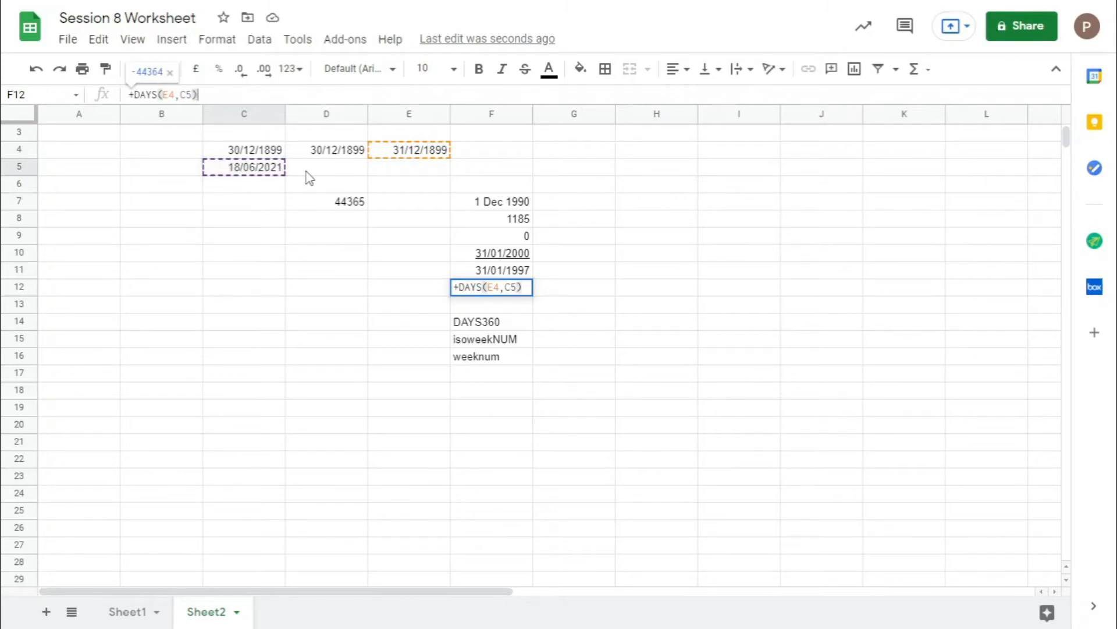
key("Return")
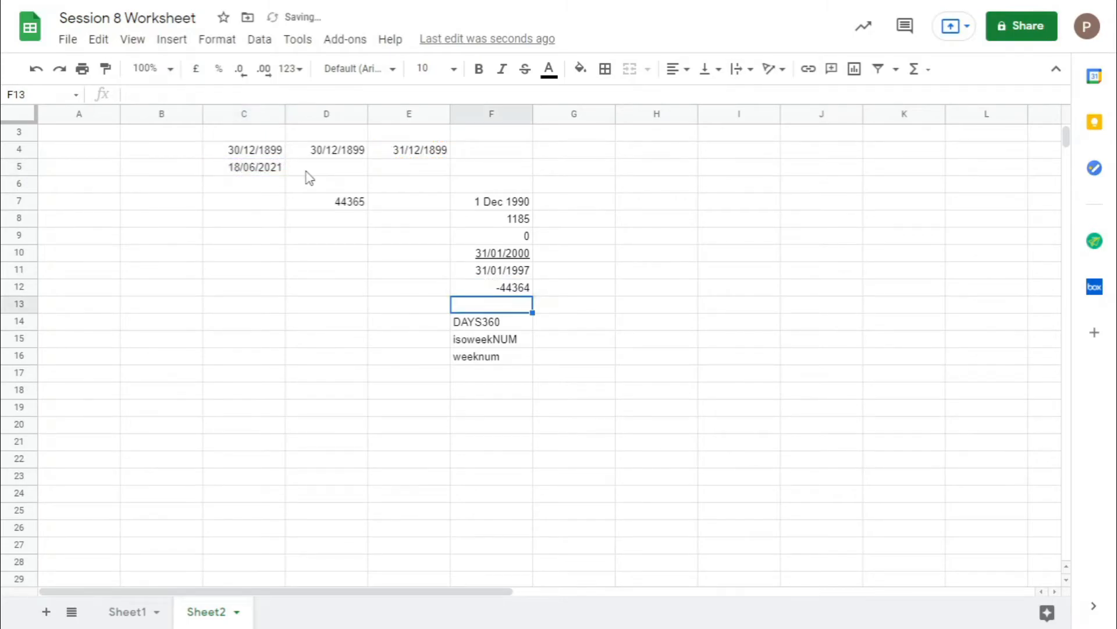
- Replace the arguments of the DAYS formula in F12 so that it reads =DAYS(C5,E4)
left_click(523, 293)
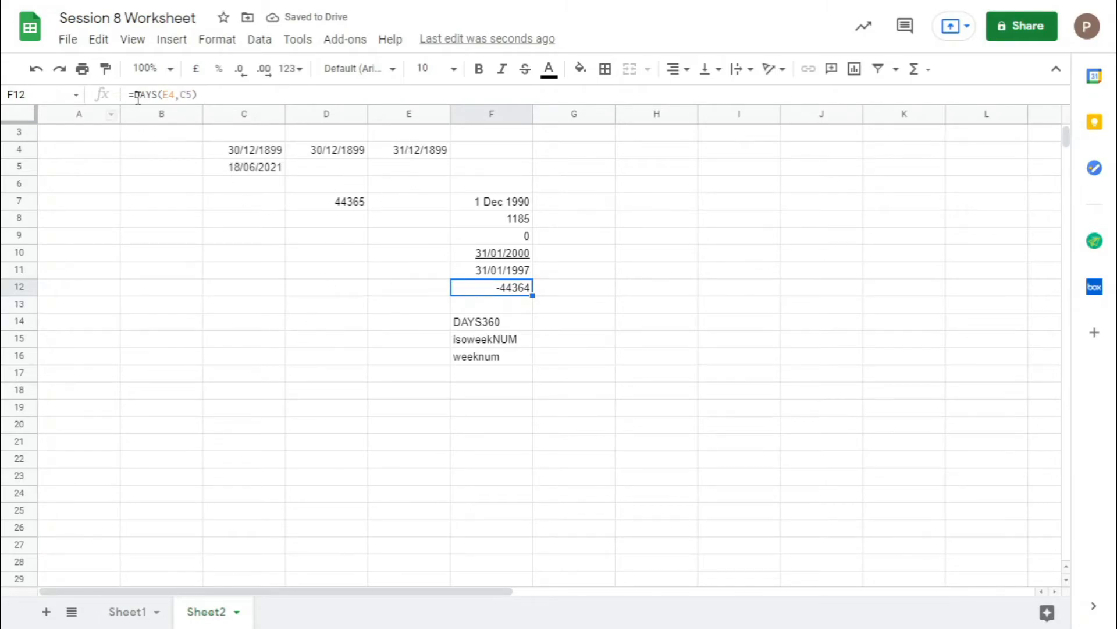
left_click(169, 94)
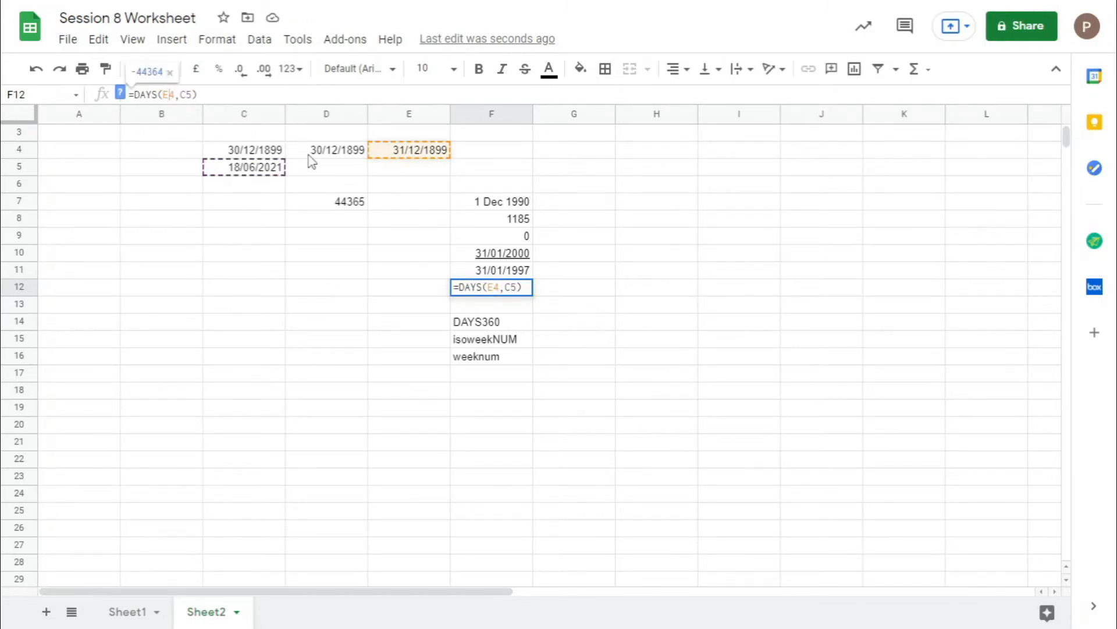
left_click(120, 94)
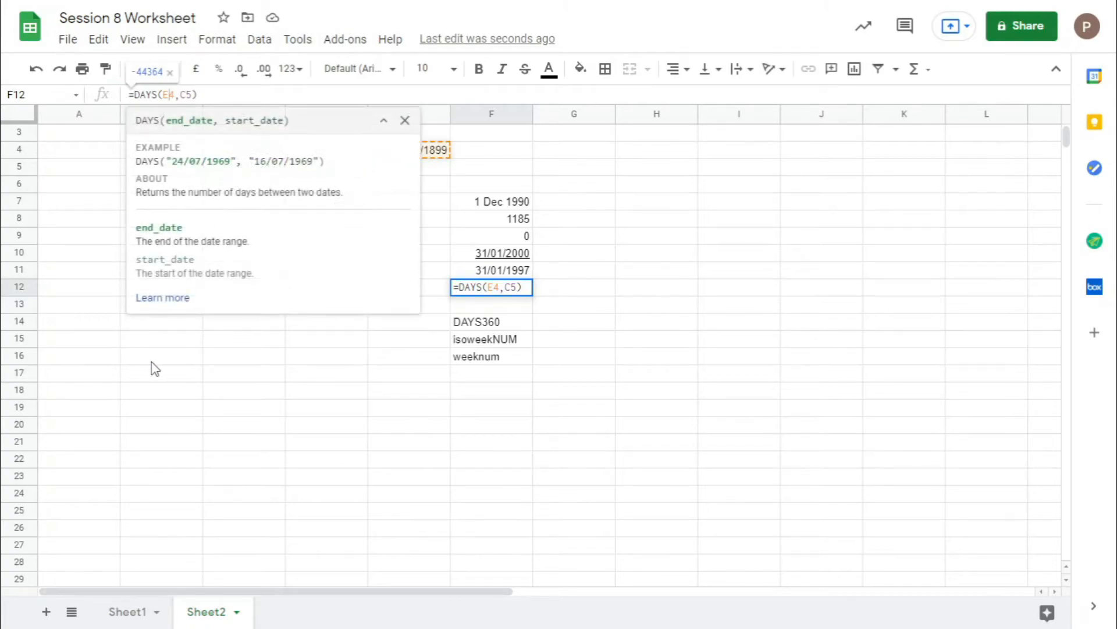
left_click(405, 120)
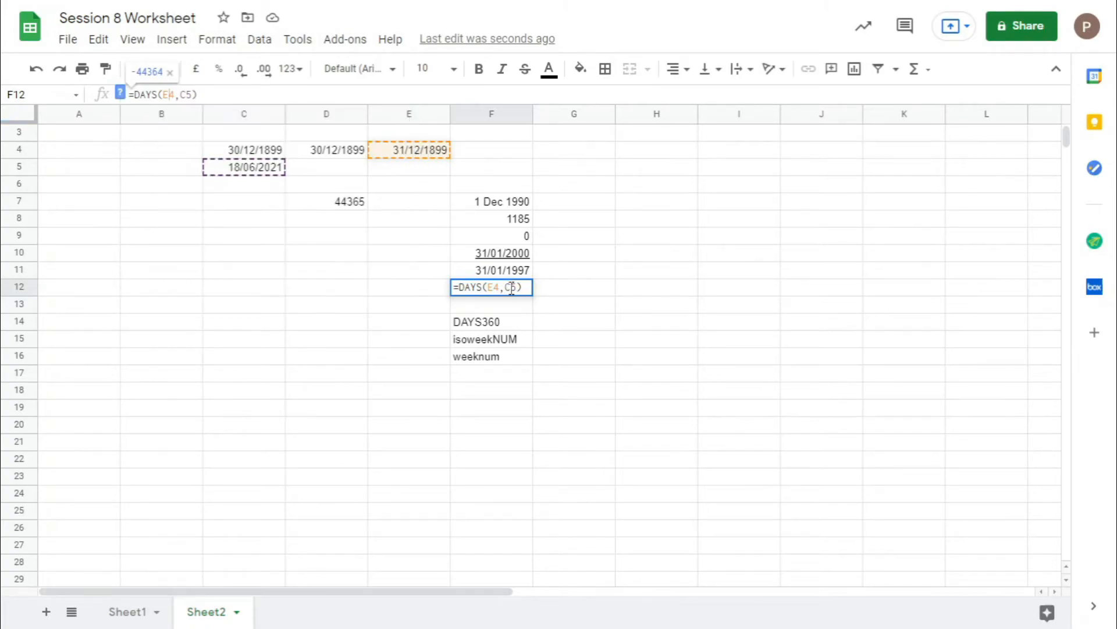
left_click_drag(195, 95, 164, 99)
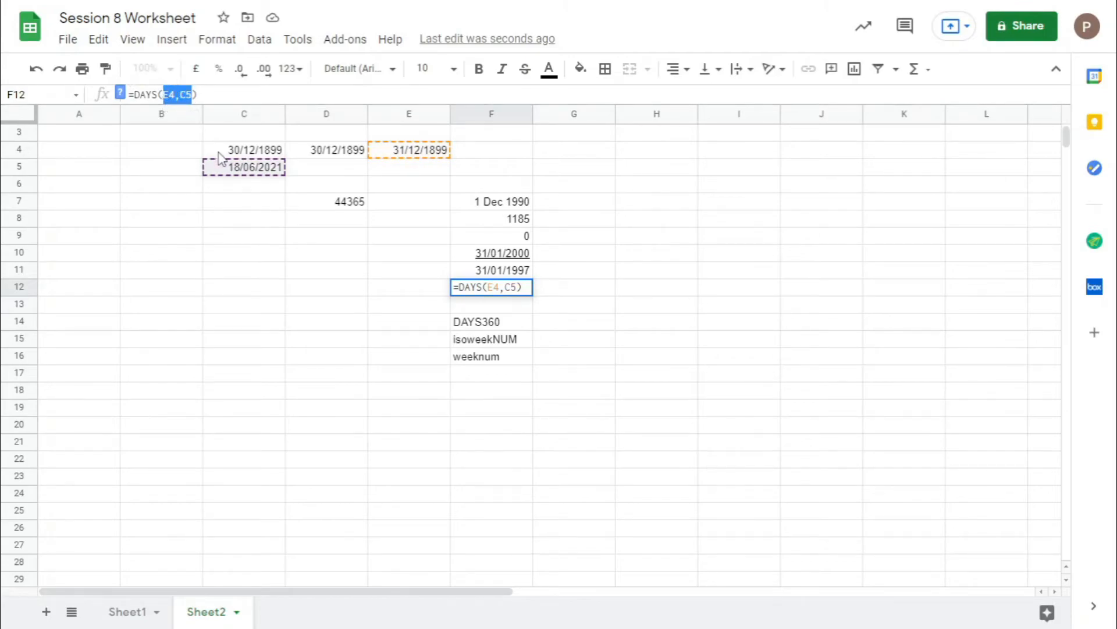
key("BackSpace")
left_click(278, 172)
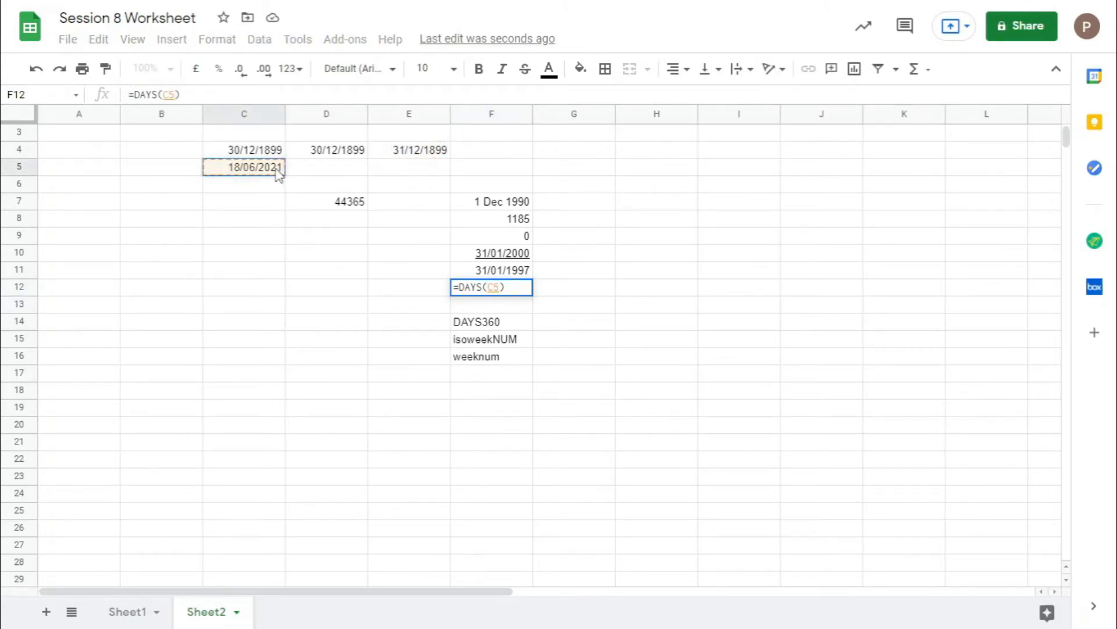
type(",")
left_click(401, 153)
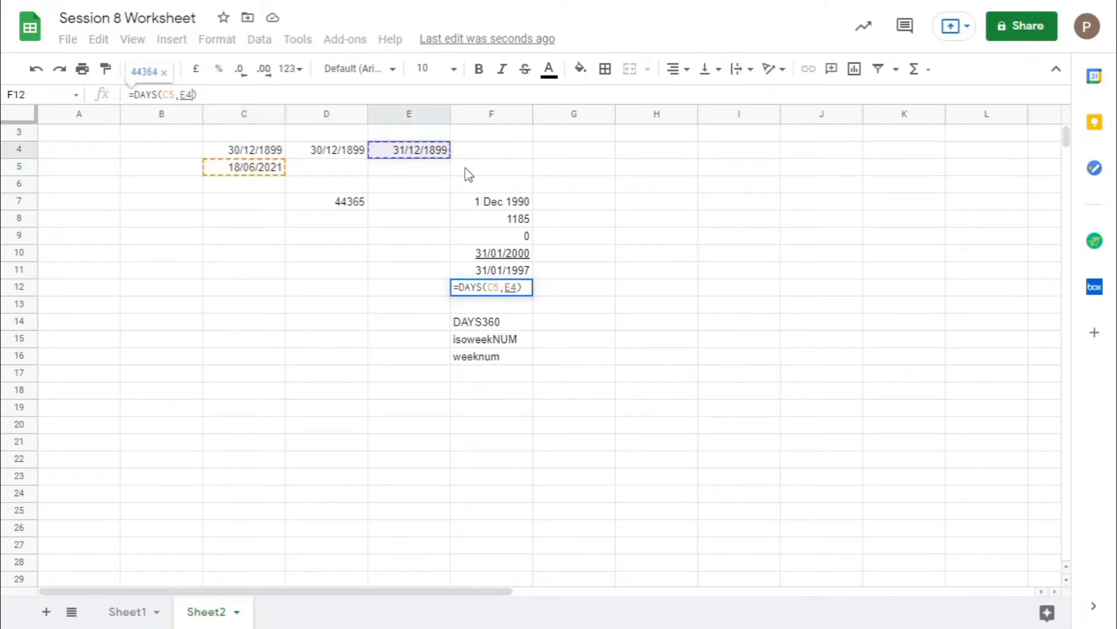
key("Return")
- Try turning the DAYS360 entry in cell F14 into a formula and check the function's argument help
left_click(509, 328)
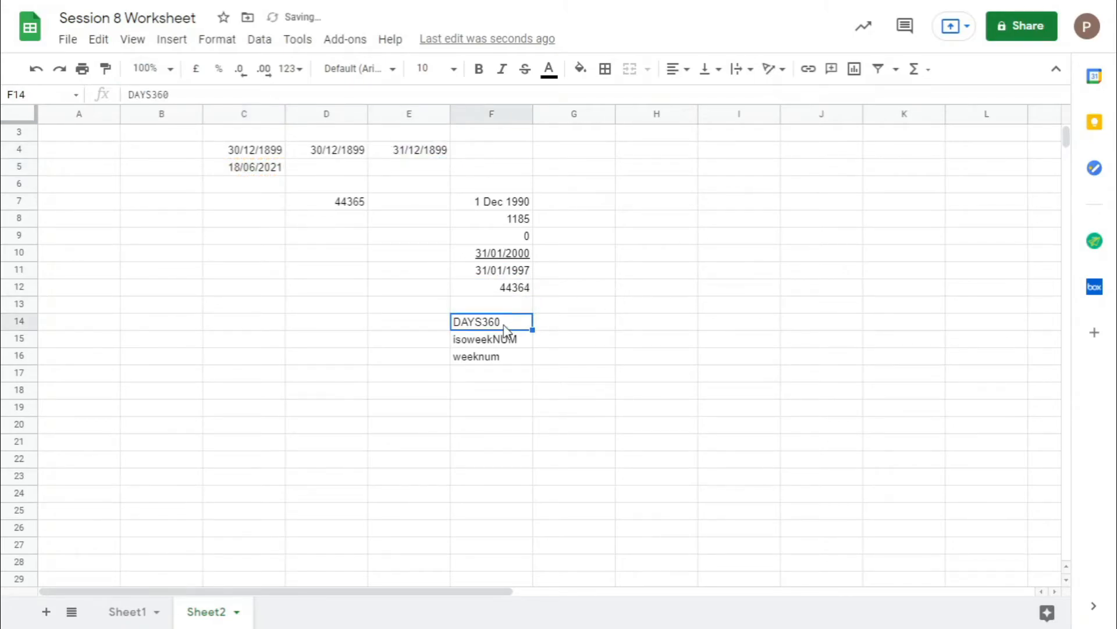
left_click(129, 94)
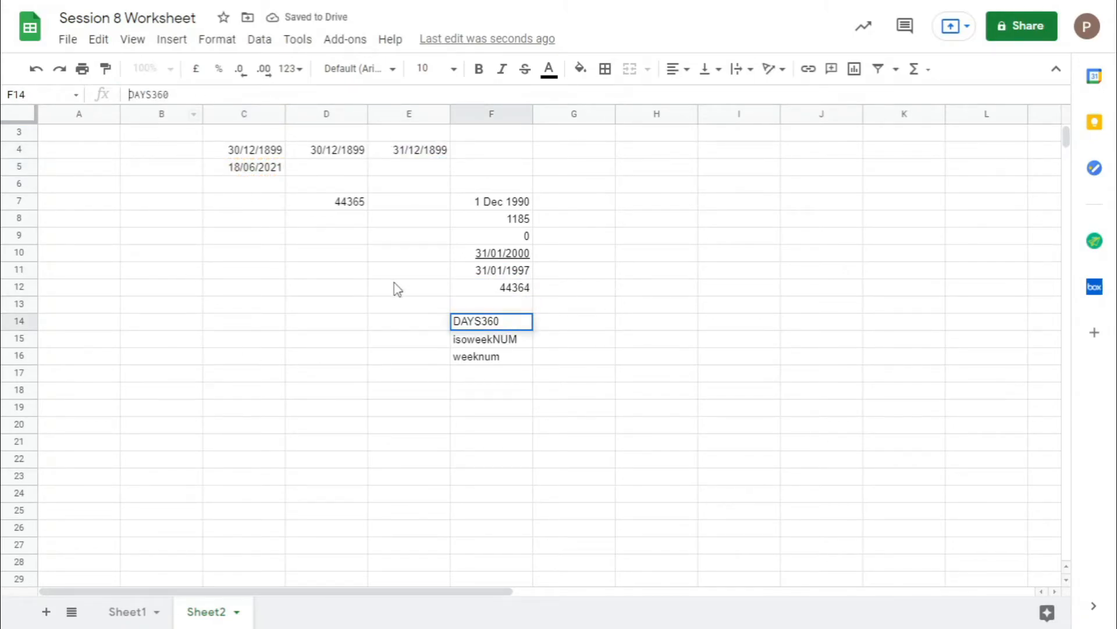
type("=")
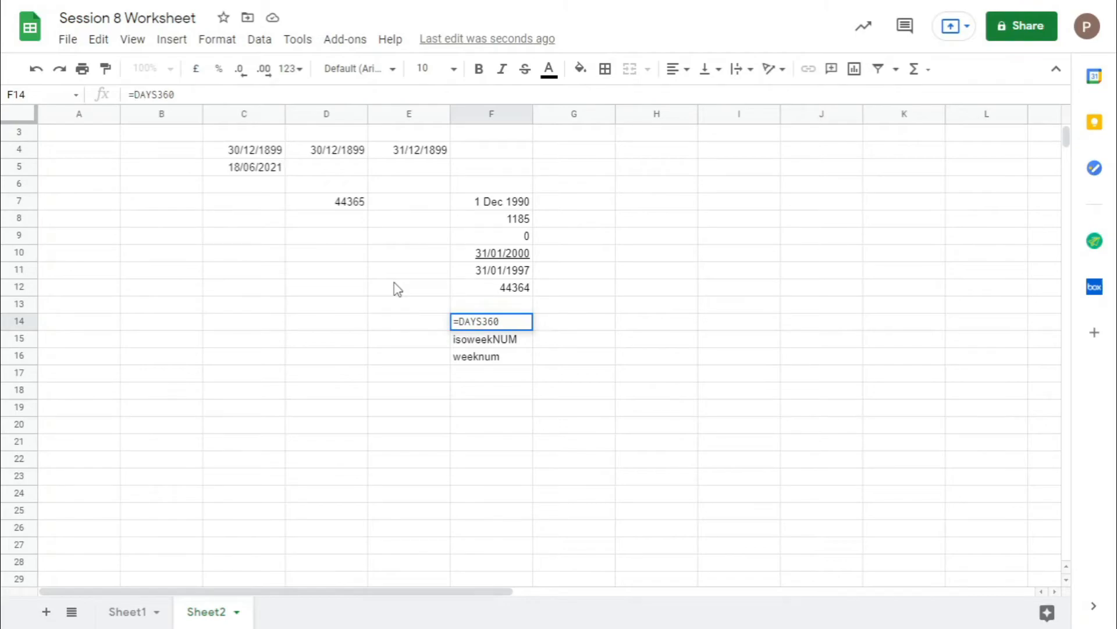
key("Right")
key("Right")
key("Right")
key("Right")
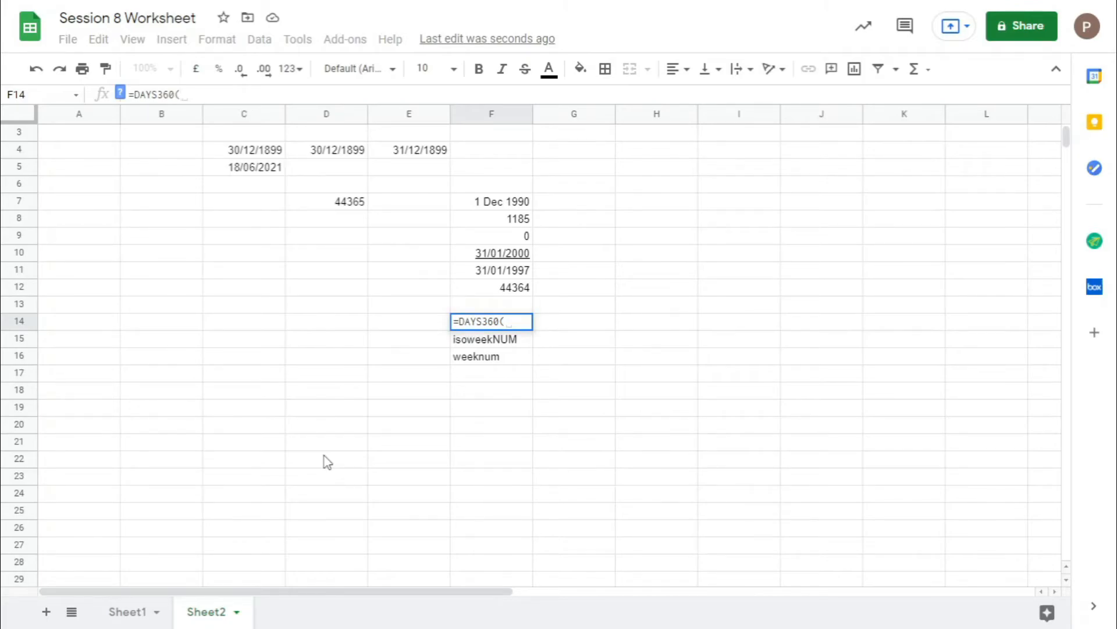
left_click(121, 95)
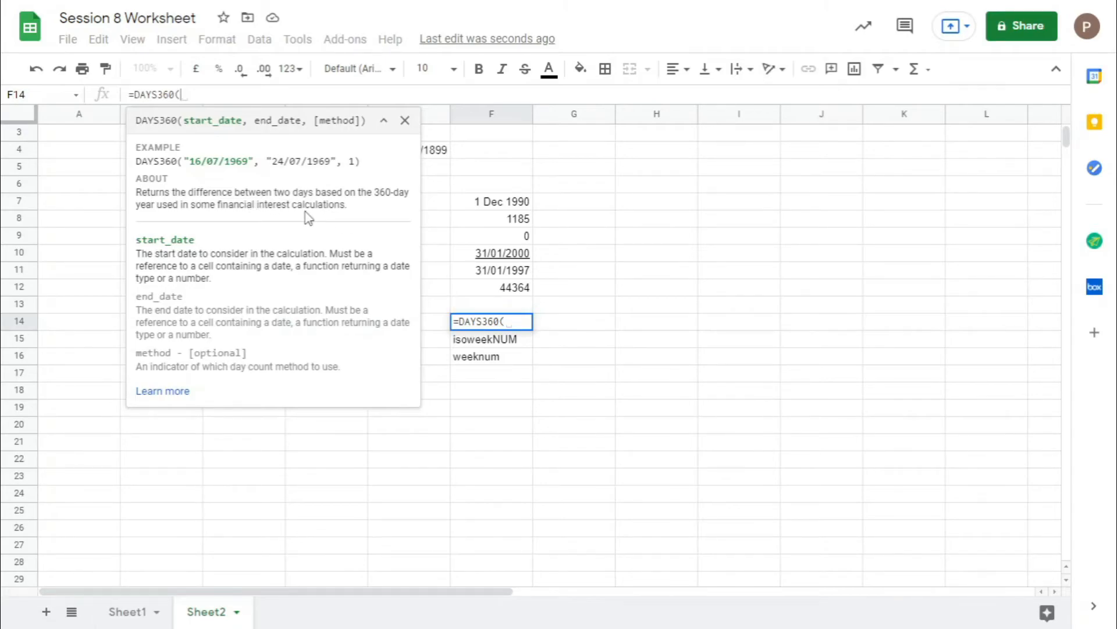
left_click(404, 120)
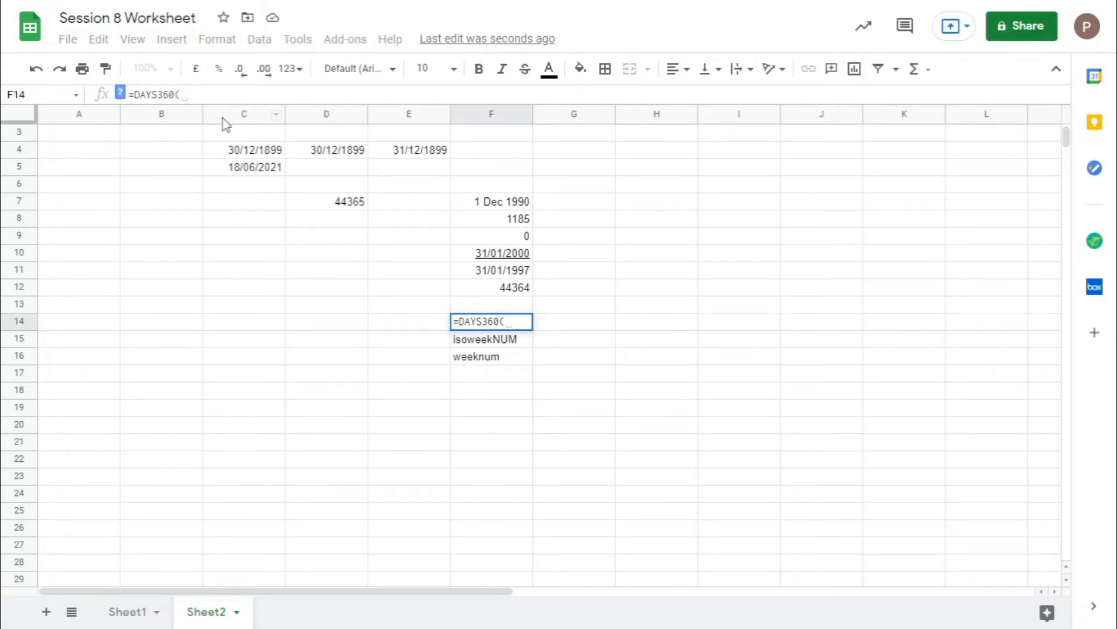
- Erase the whole DAYS360 formula from cell F14 and leave the cell empty
left_click_drag(192, 95, 123, 117)
key("BackSpace")
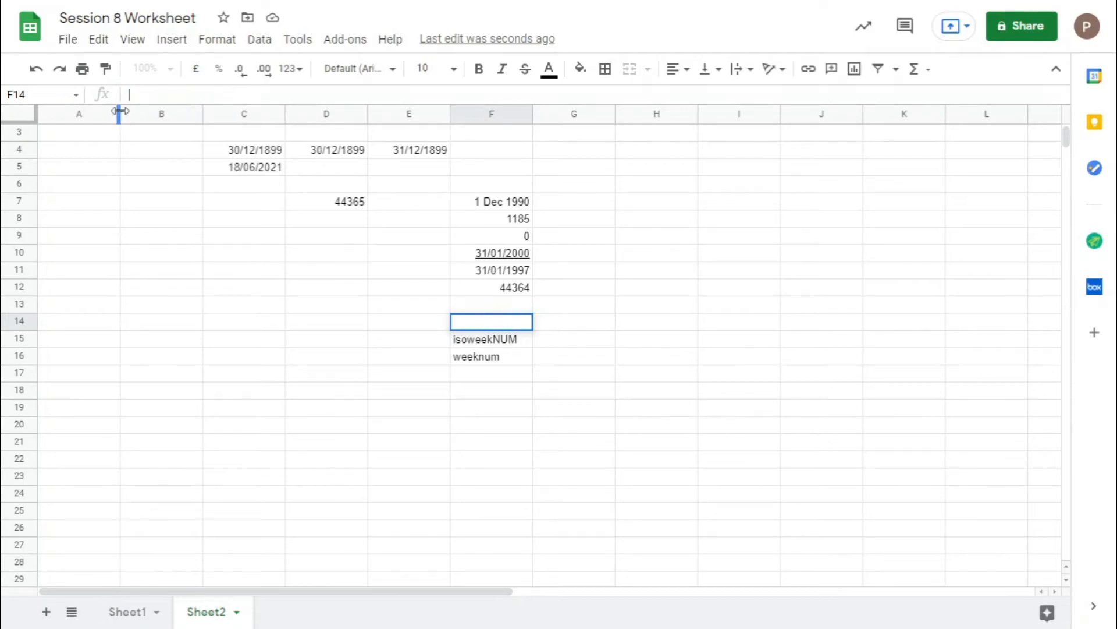
left_click(507, 291)
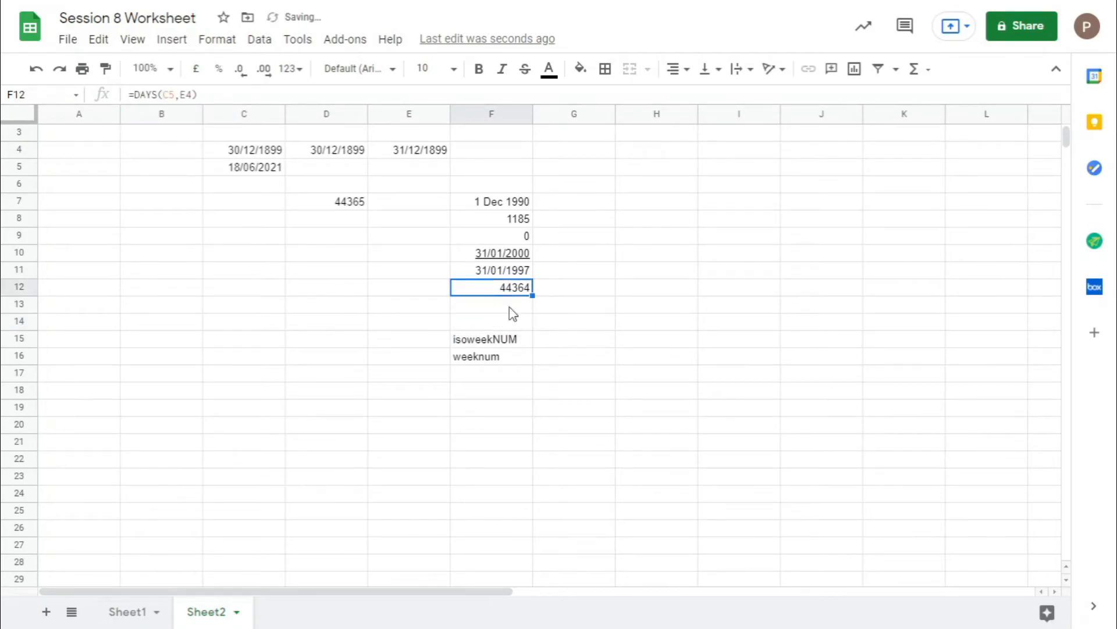
- Turn the isoweekNUM entry in cell F15 into a formula for the date in C5, giving =isoweekNUM(C5)
left_click(512, 343)
left_click(125, 97)
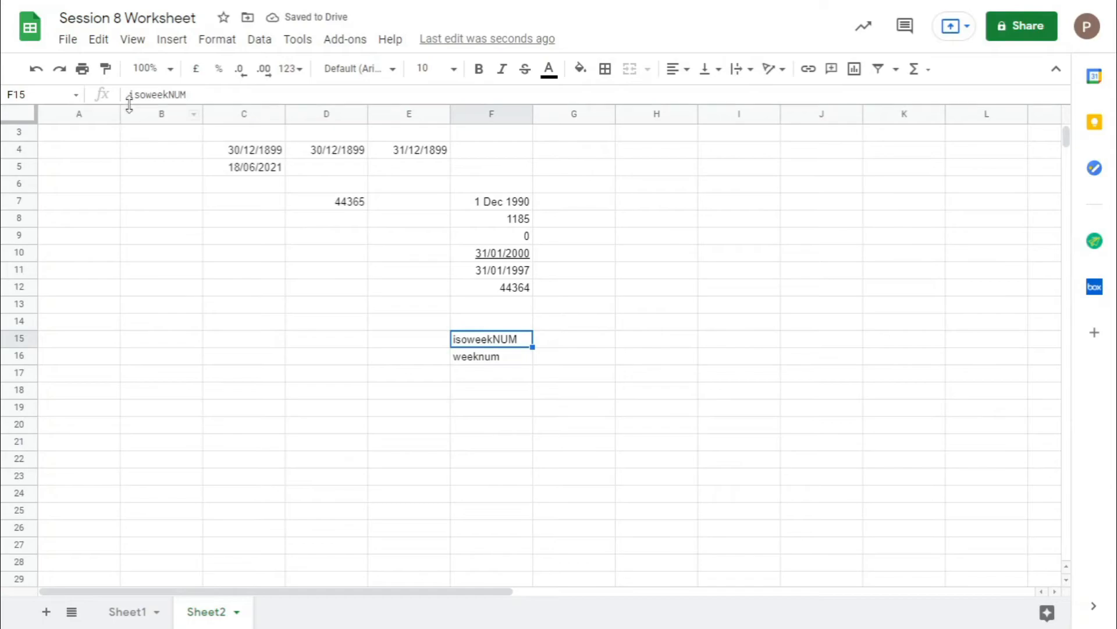
type("=")
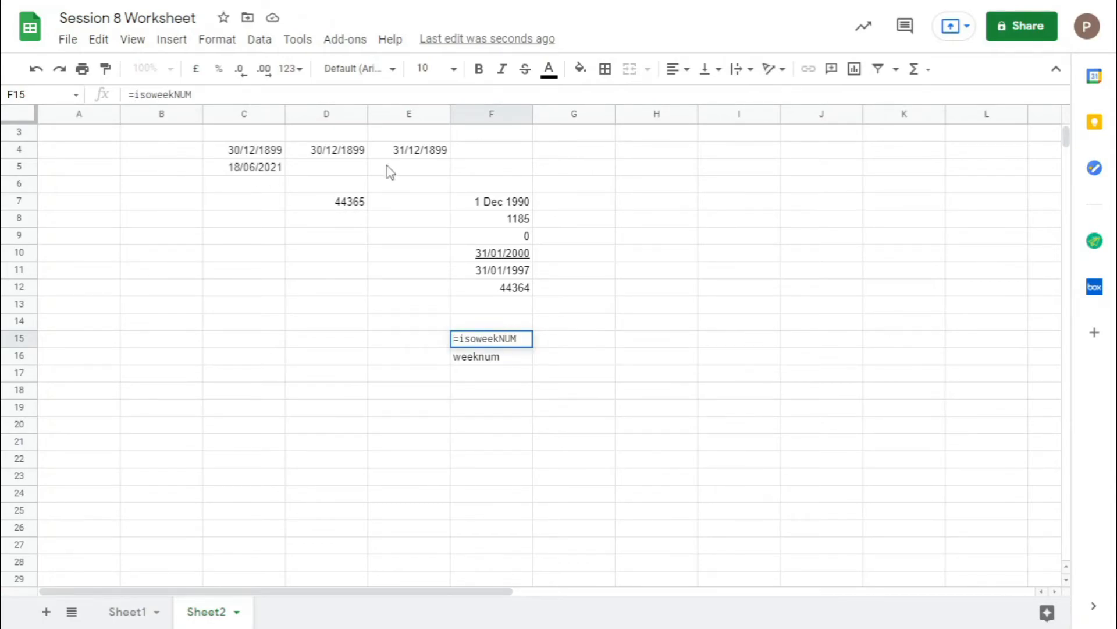
left_click(344, 94)
type("(")
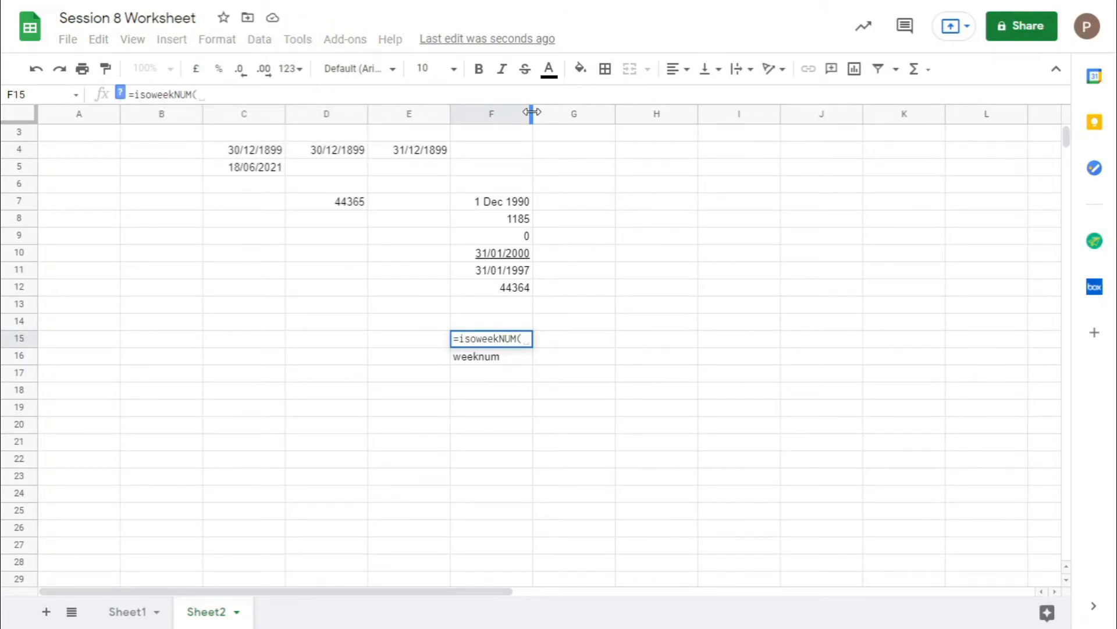
left_click(257, 170)
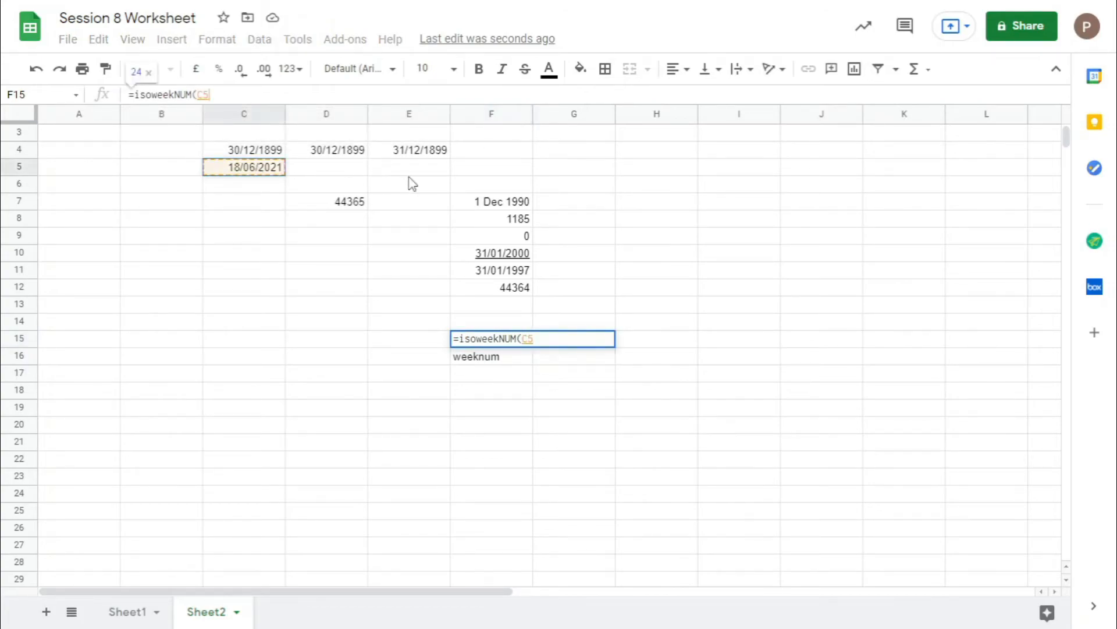
type(")")
key("Return")
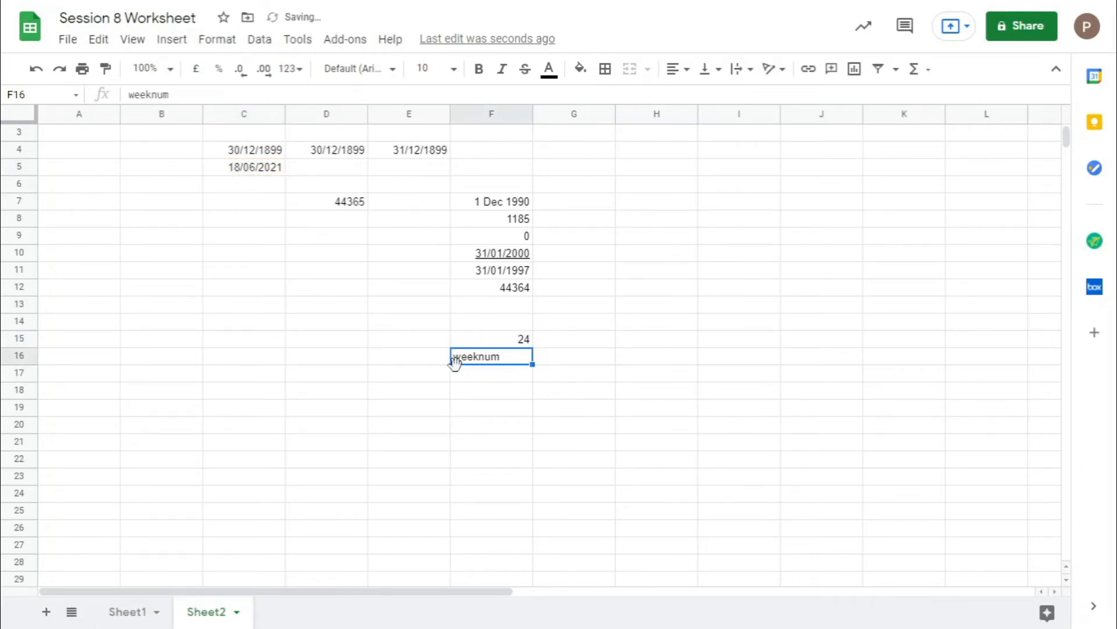
- Turn the weeknum entry in cell F16 into a formula for the date in C5, giving =weeknum(C5)
left_click(131, 95)
type("=")
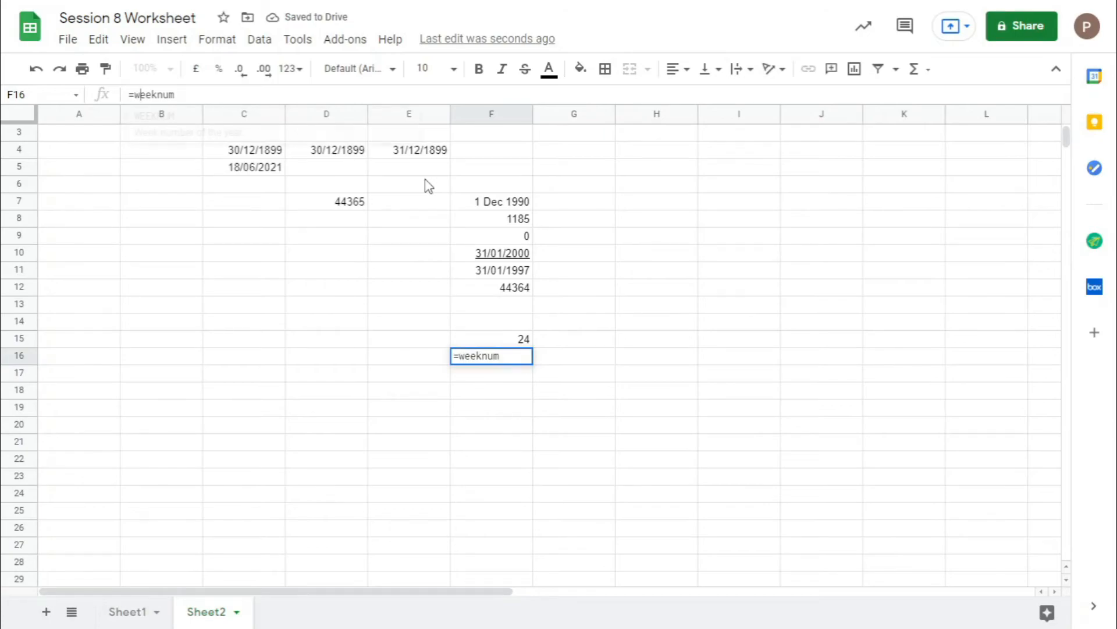
key("Right")
key("Right")
key("Right")
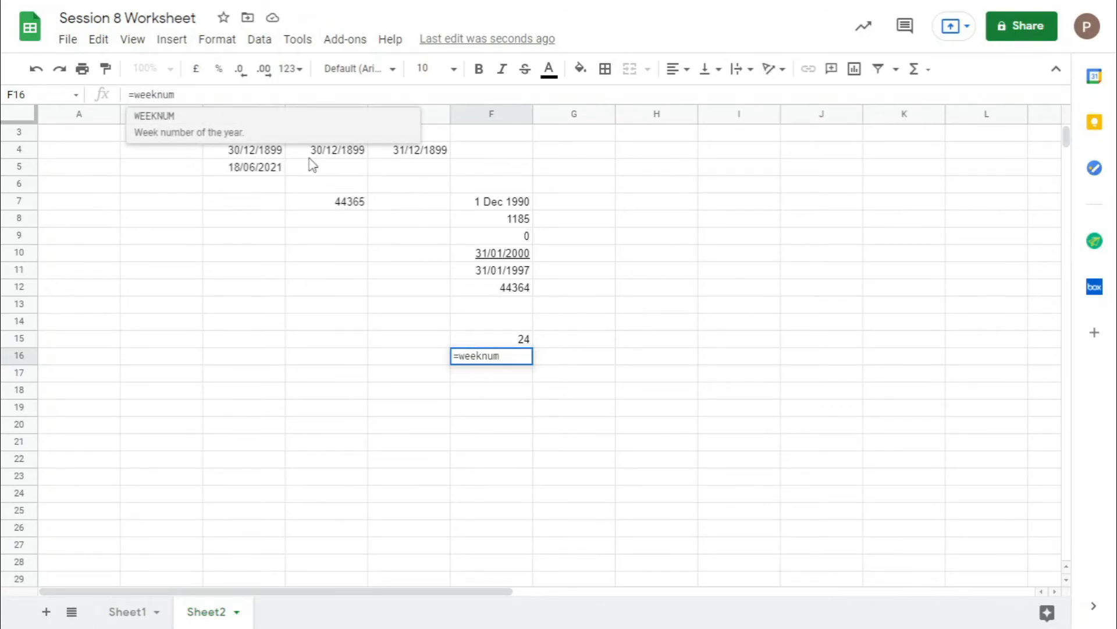
type("(")
left_click(236, 173)
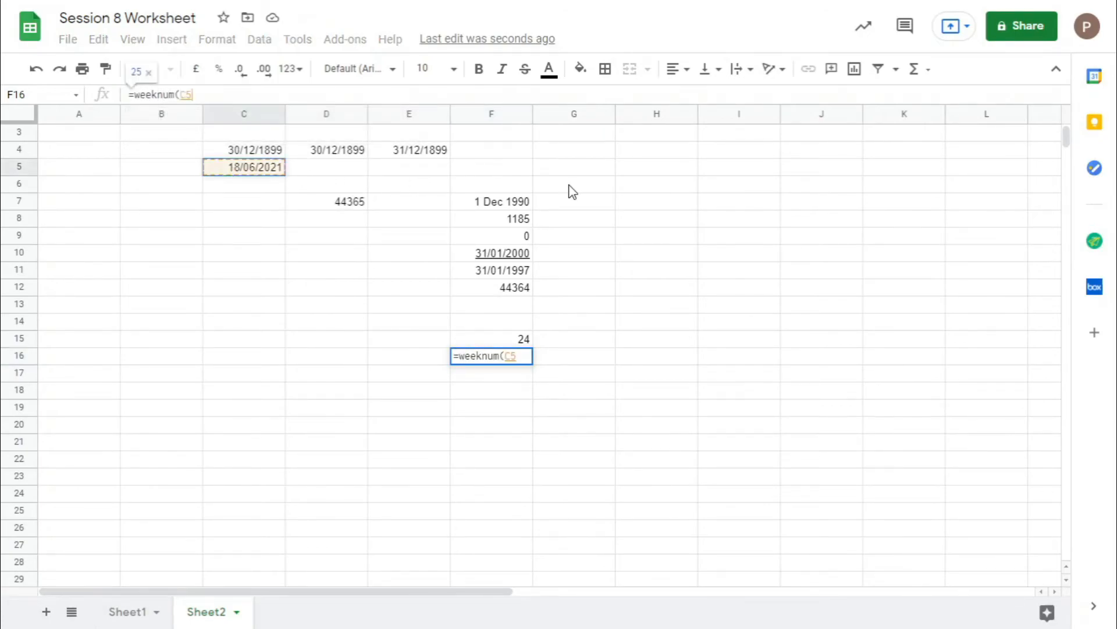
type(")")
key("Return")
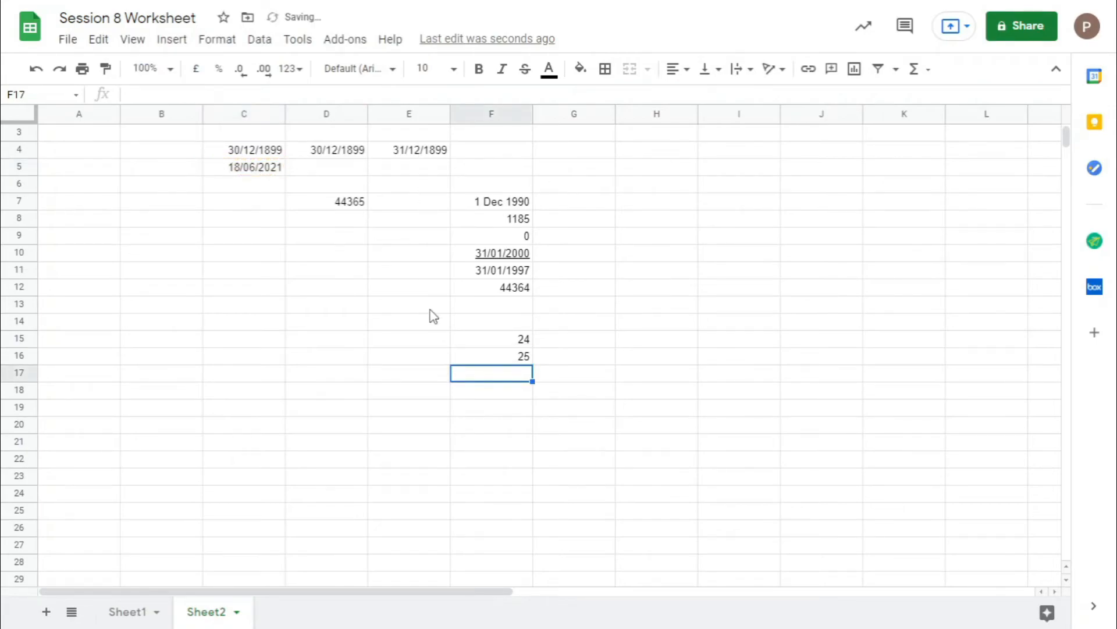
left_click(476, 342)
left_click(489, 360)
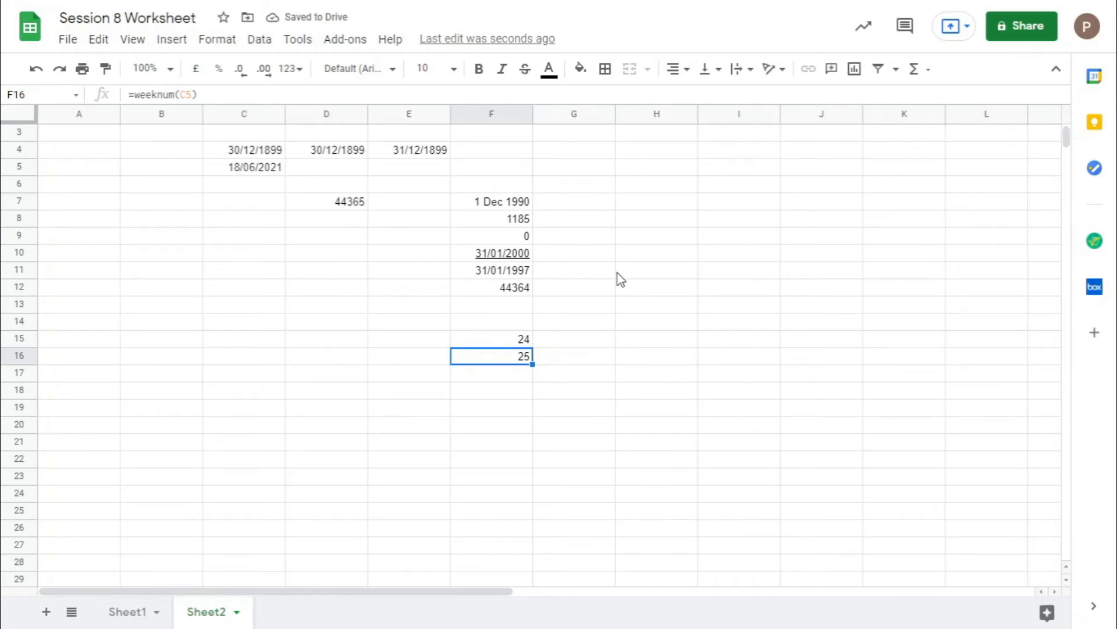
left_click_drag(678, 236, 716, 309)
left_click(799, 242)
left_click(644, 300)
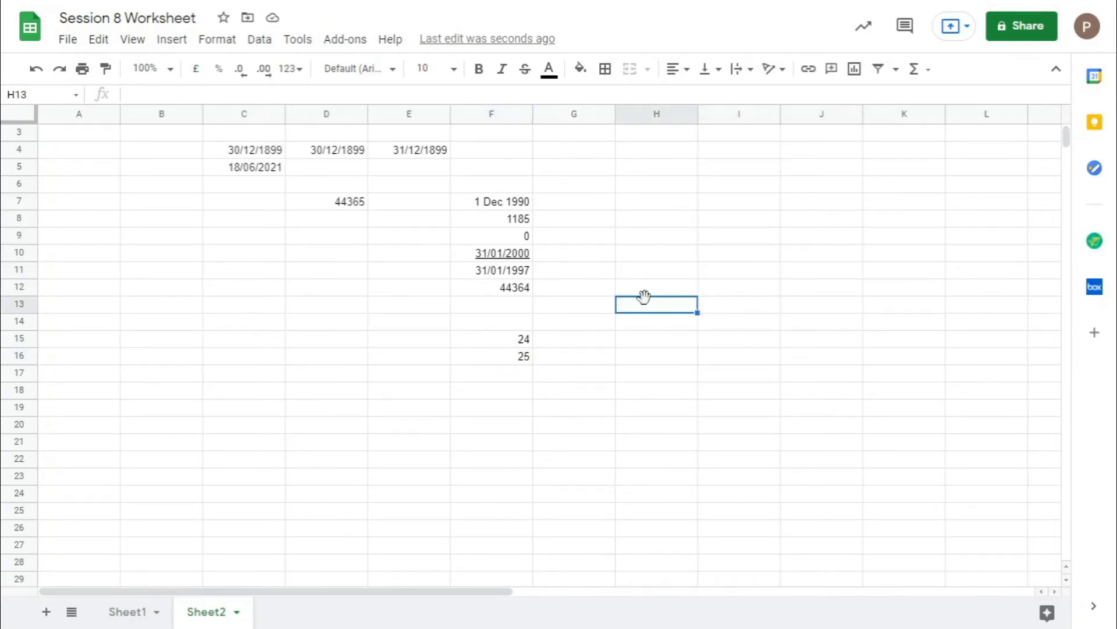
left_click(612, 259)
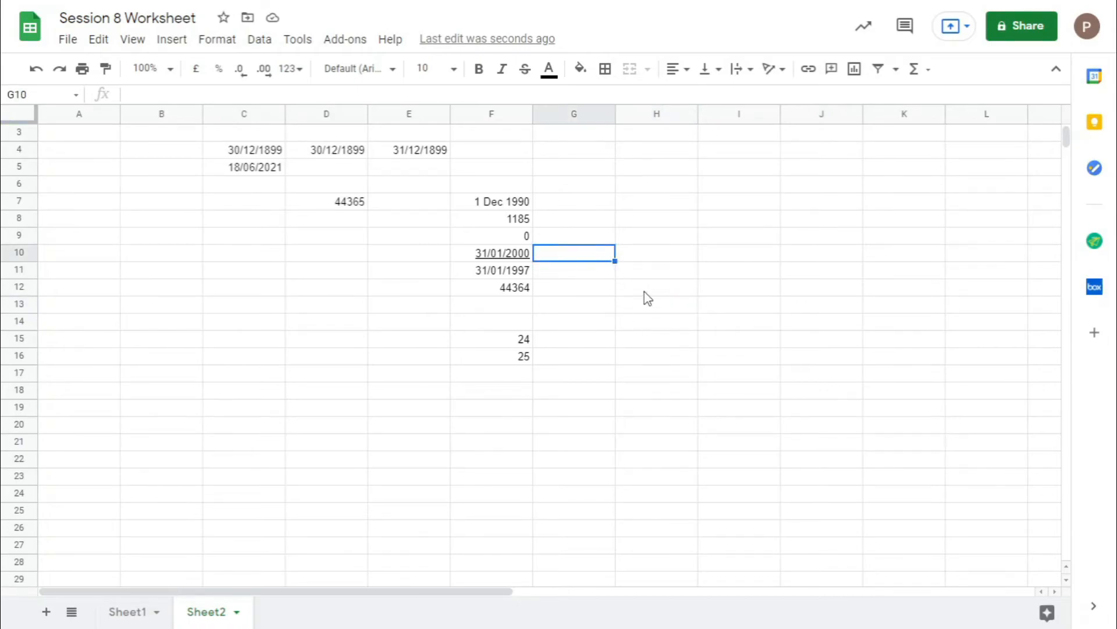
left_click_drag(644, 291, 644, 304)
left_click(590, 281)
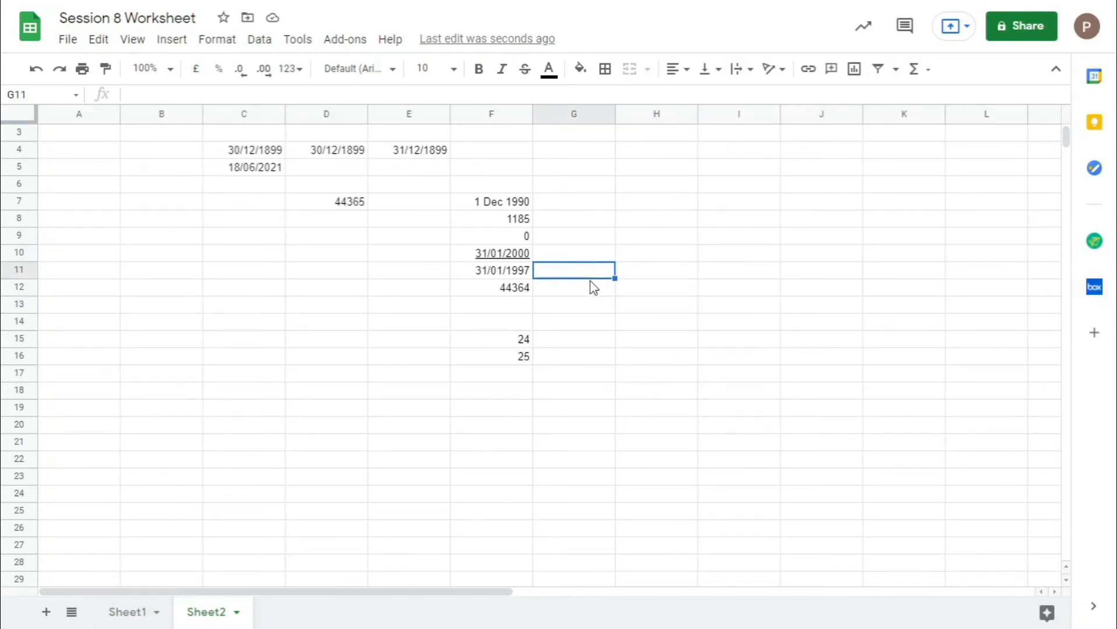
left_click(524, 358)
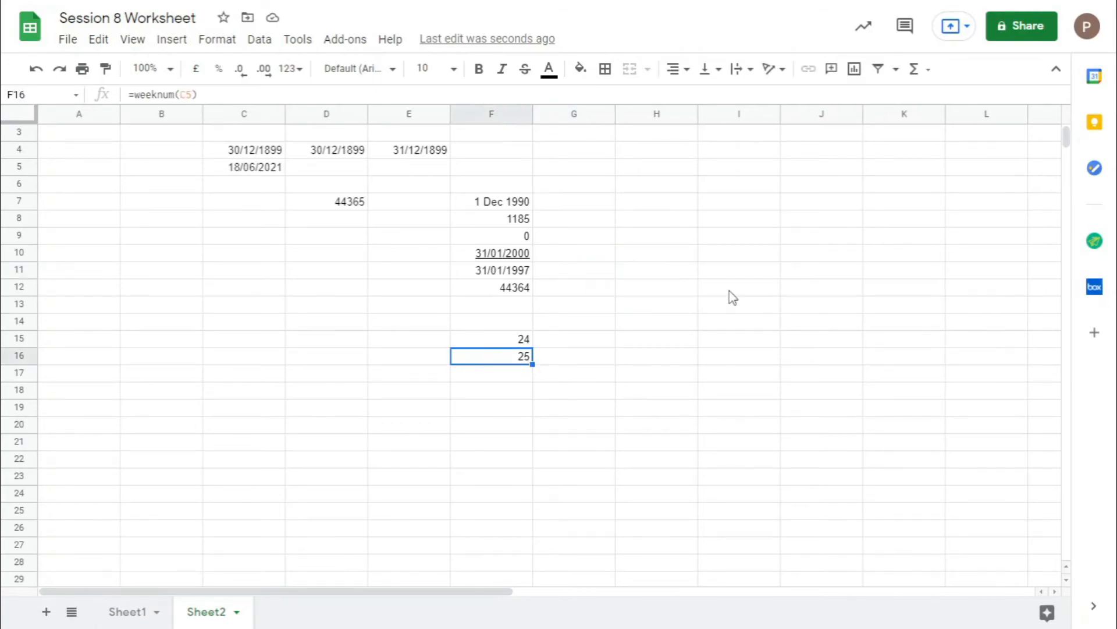
- Enter the date January 1 in cell I10 and the label MONDAY beside it in J10
left_click(717, 257)
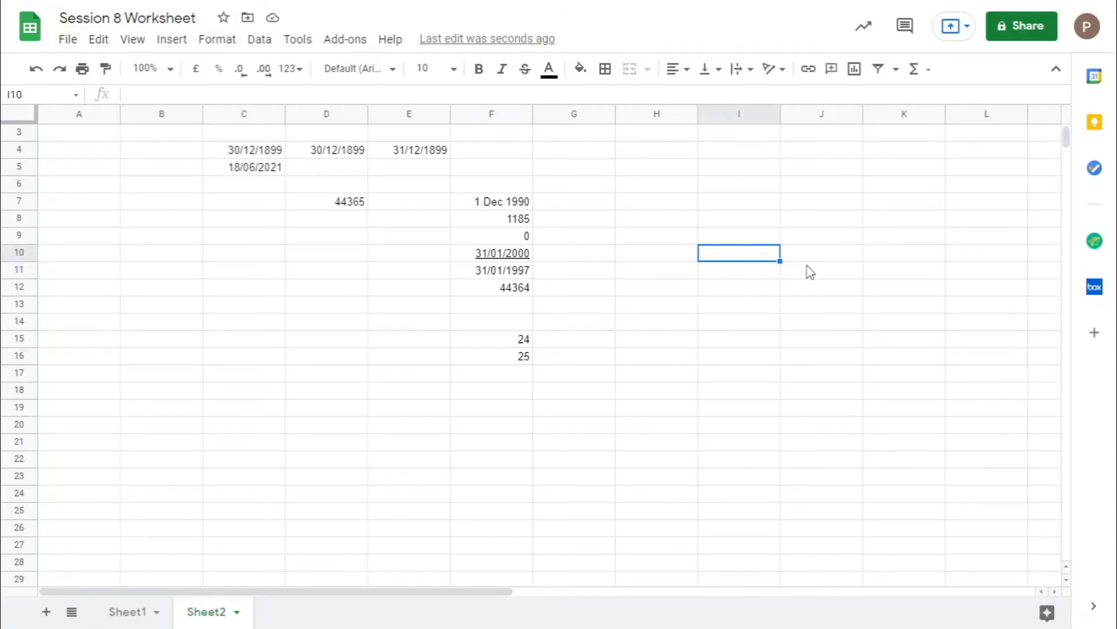
type("1")
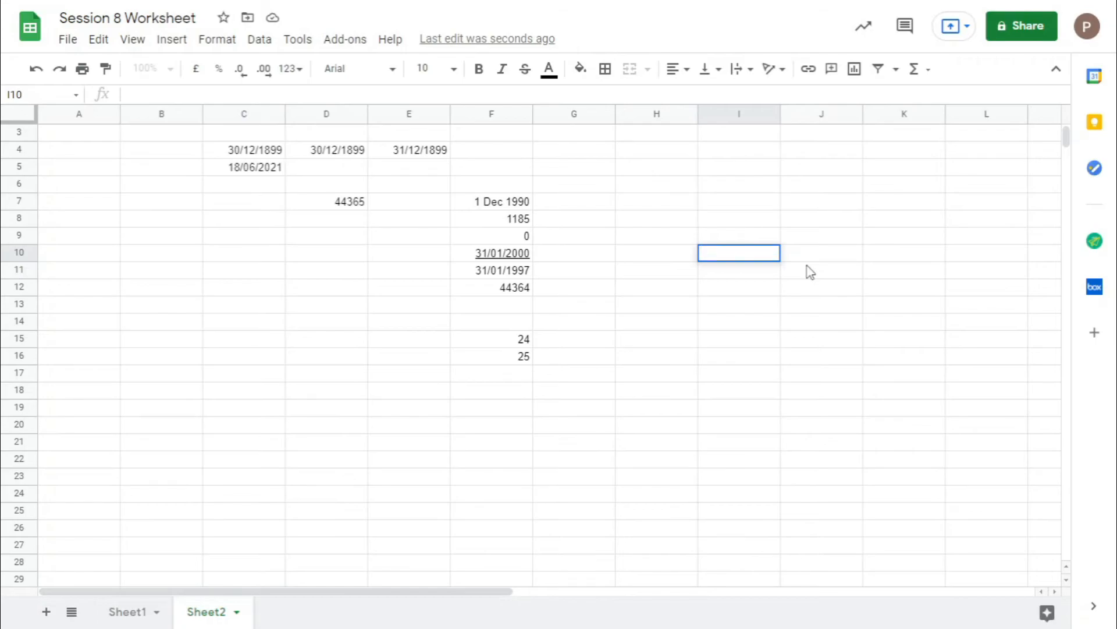
type("jANUARY 1")
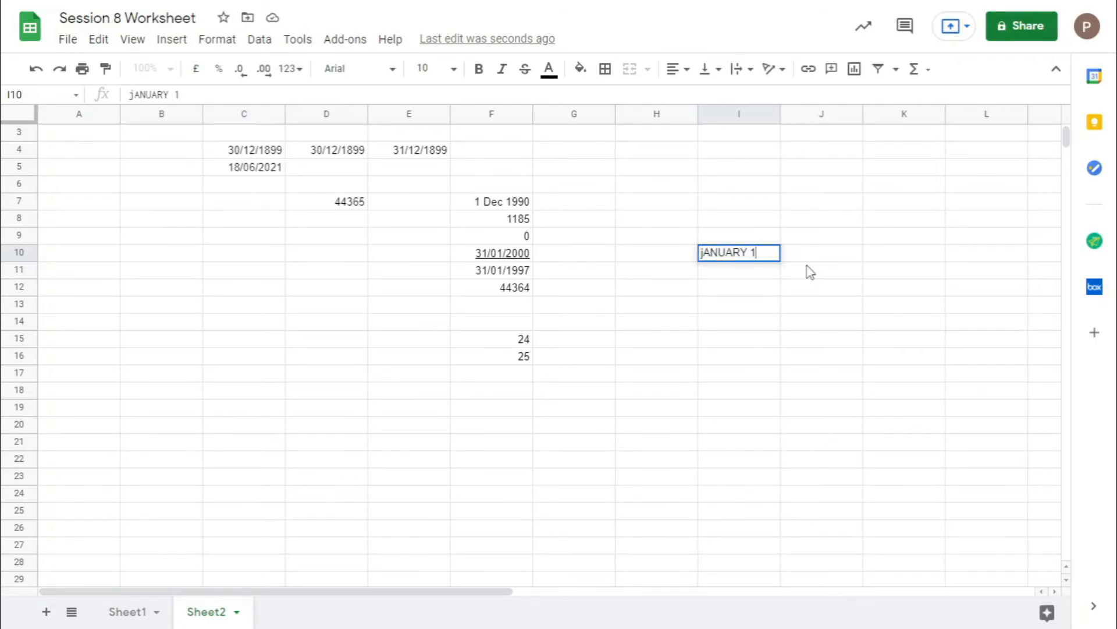
key("Tab")
type("MONDAY")
key("Return")
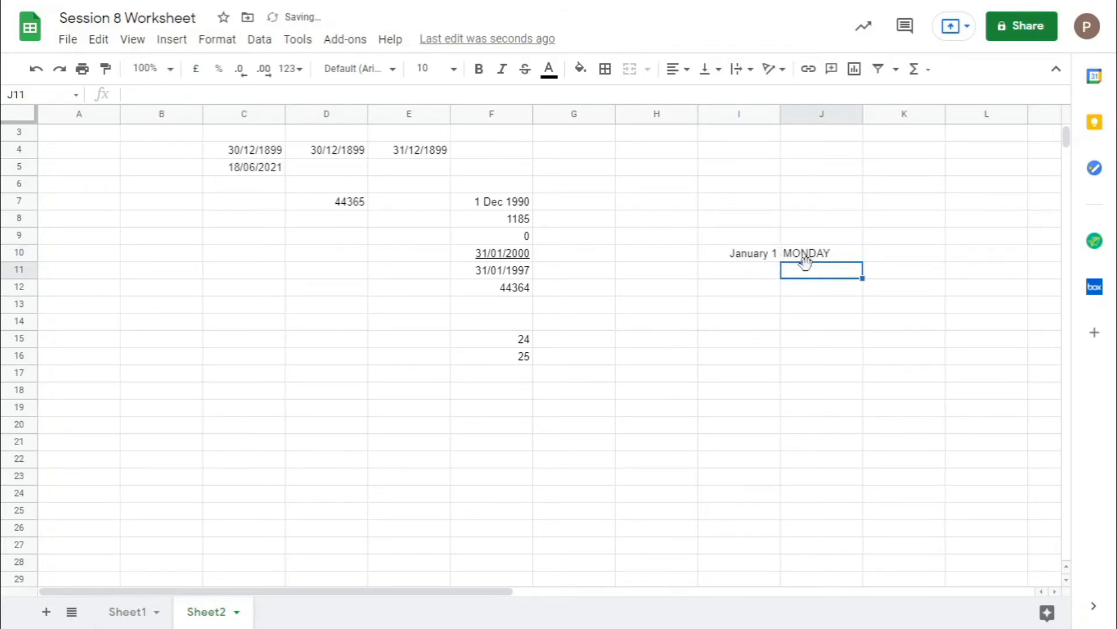
- Enter the label SUNDAY in cell J9, directly above MONDAY
left_click(761, 270)
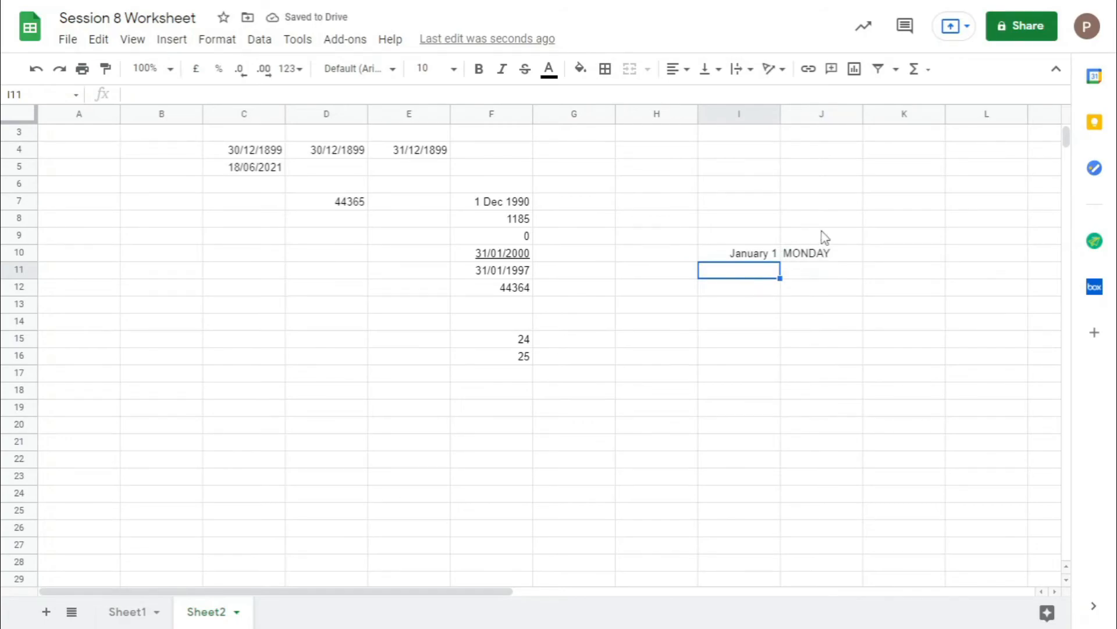
left_click(825, 237)
type("SUNDAY")
left_click(883, 226)
- Compare the ISOWEEKNUM and WEEKNUM results in F15 and F16 against the January 1, SUNDAY and MONDAY example cells
left_click(893, 240)
left_click(838, 259)
left_click(736, 257)
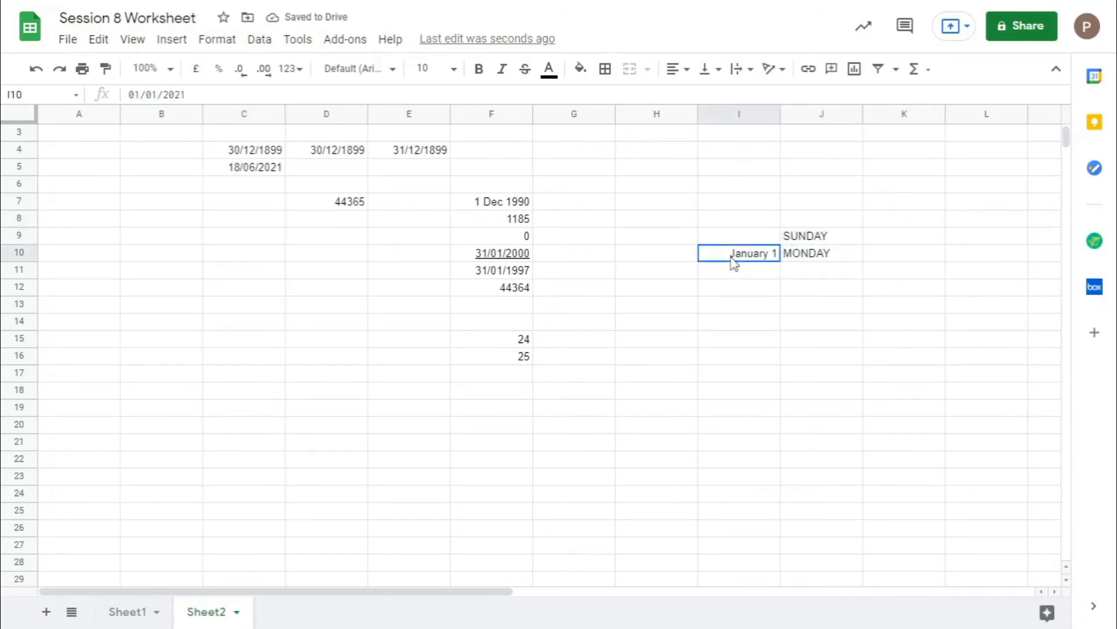
left_click(766, 241)
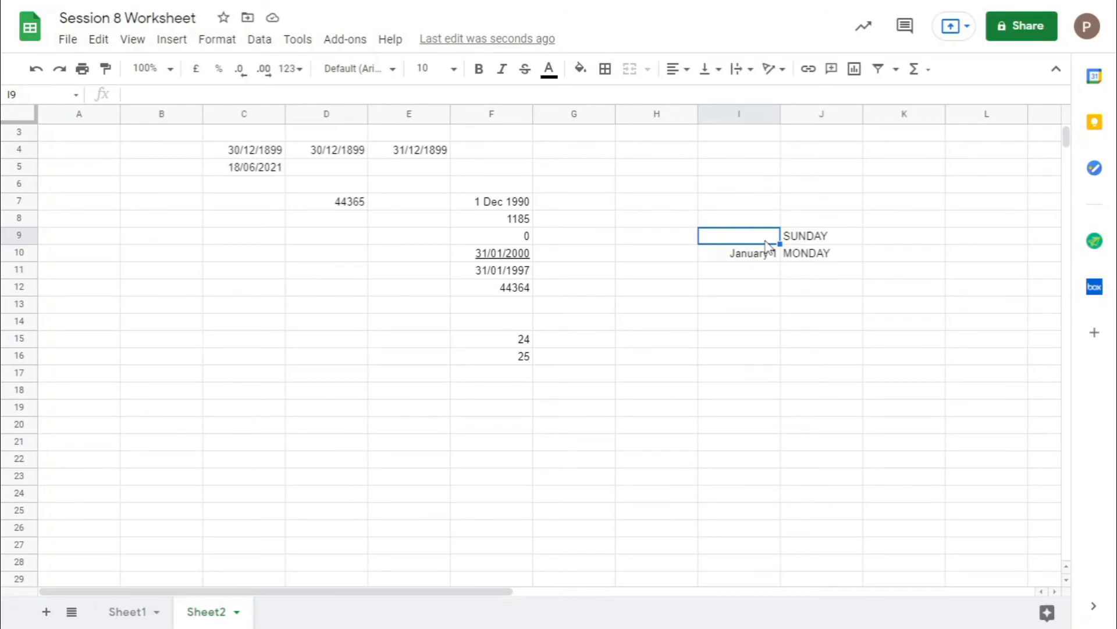
left_click(504, 323)
left_click(518, 340)
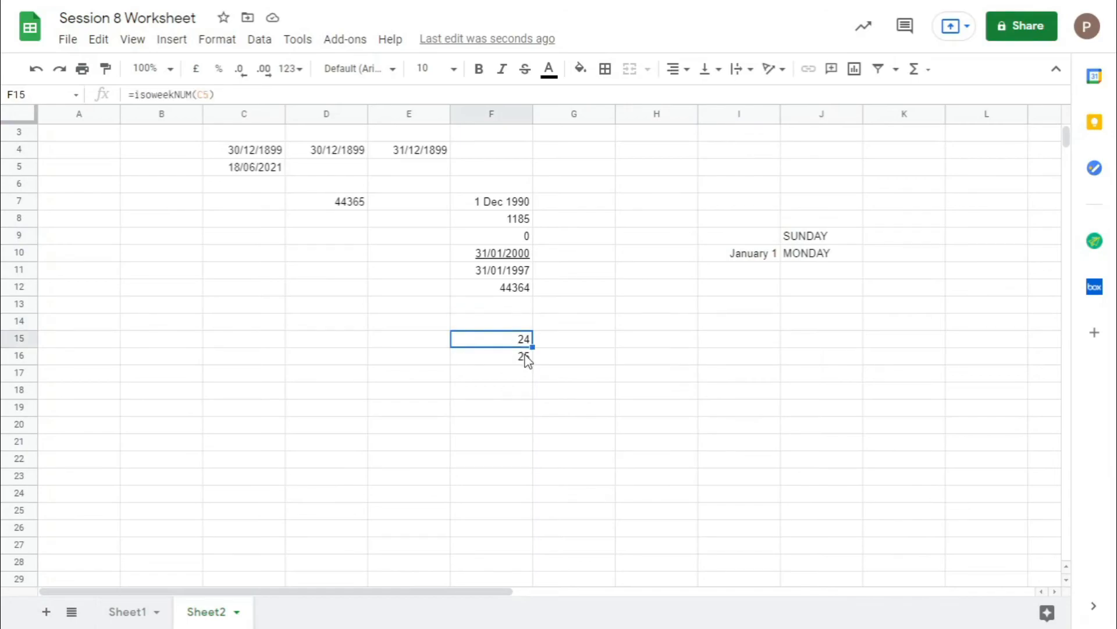
left_click_drag(613, 303, 631, 333)
left_click(853, 256)
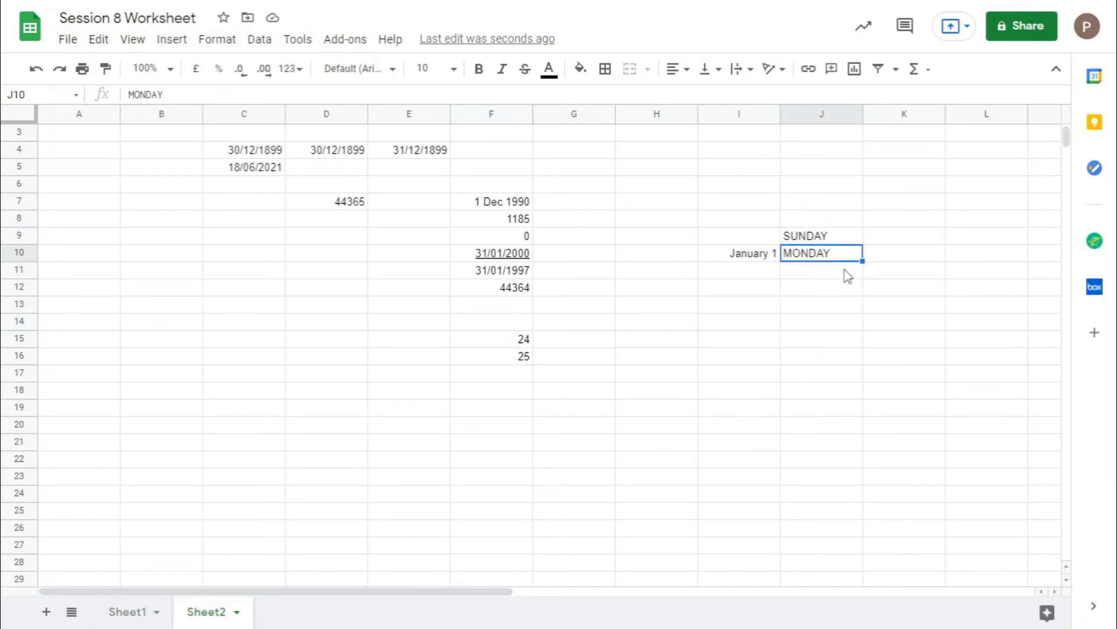
left_click_drag(738, 259, 869, 348)
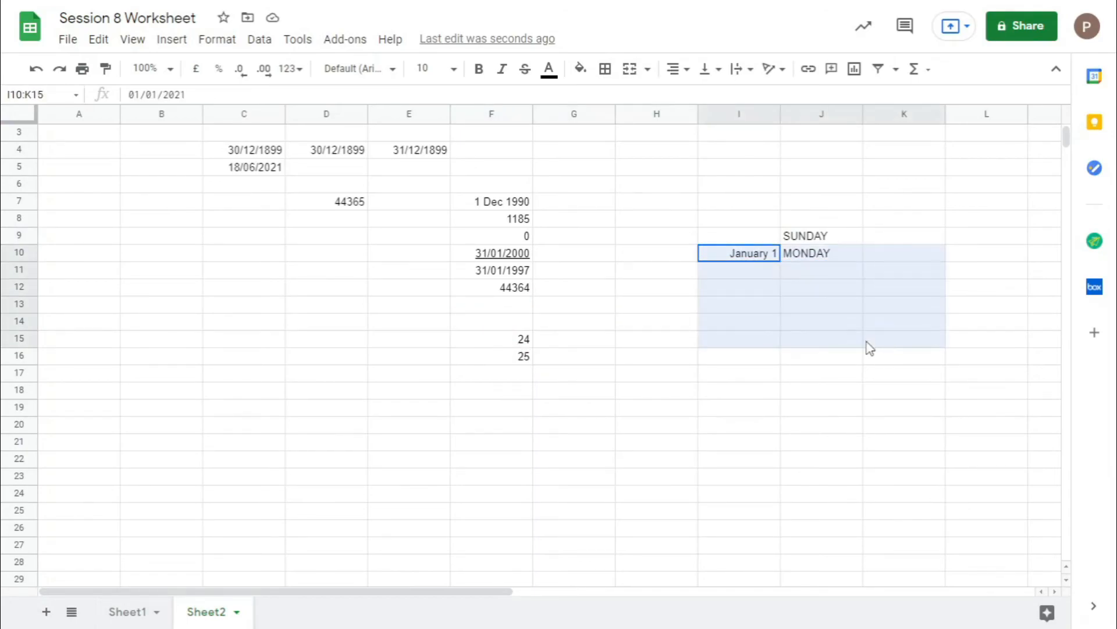
left_click(818, 326)
left_click(818, 345)
mouse_move(809, 342)
left_mouse_down()
mouse_move(809, 455)
mouse_move(808, 310)
mouse_move(810, 352)
left_mouse_up()
left_click(812, 242)
left_click(477, 361)
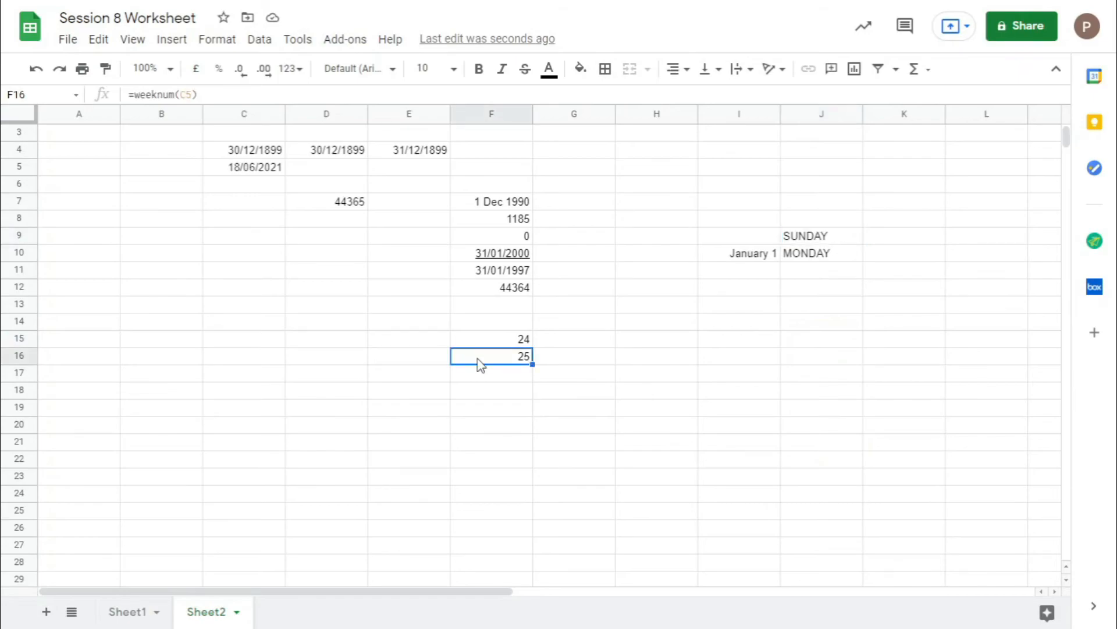
left_click(530, 343)
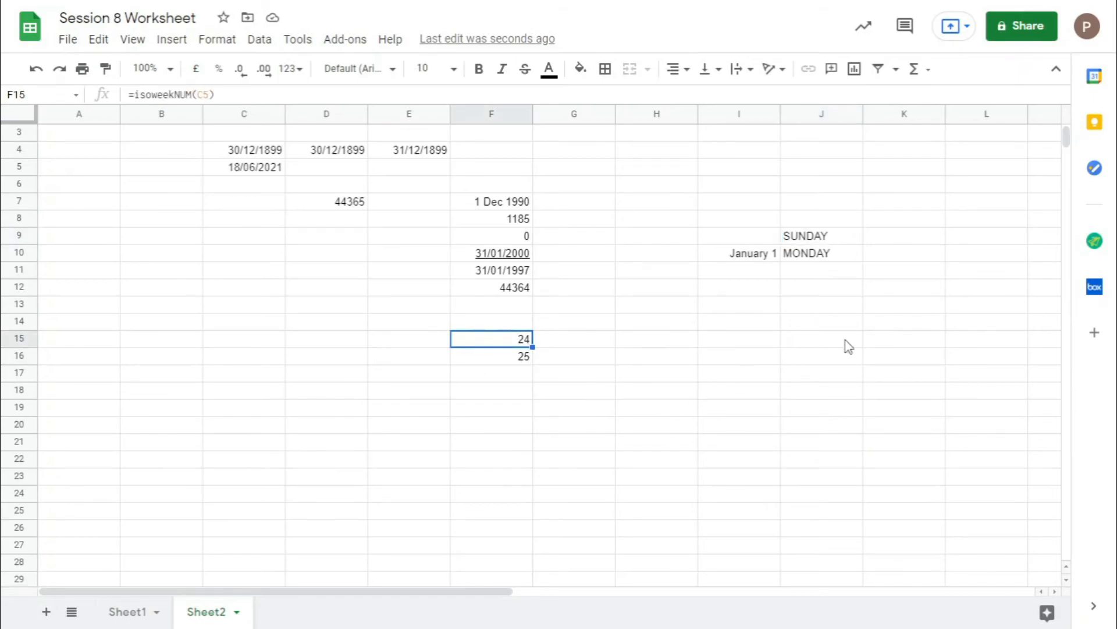
key("alt+Tab")
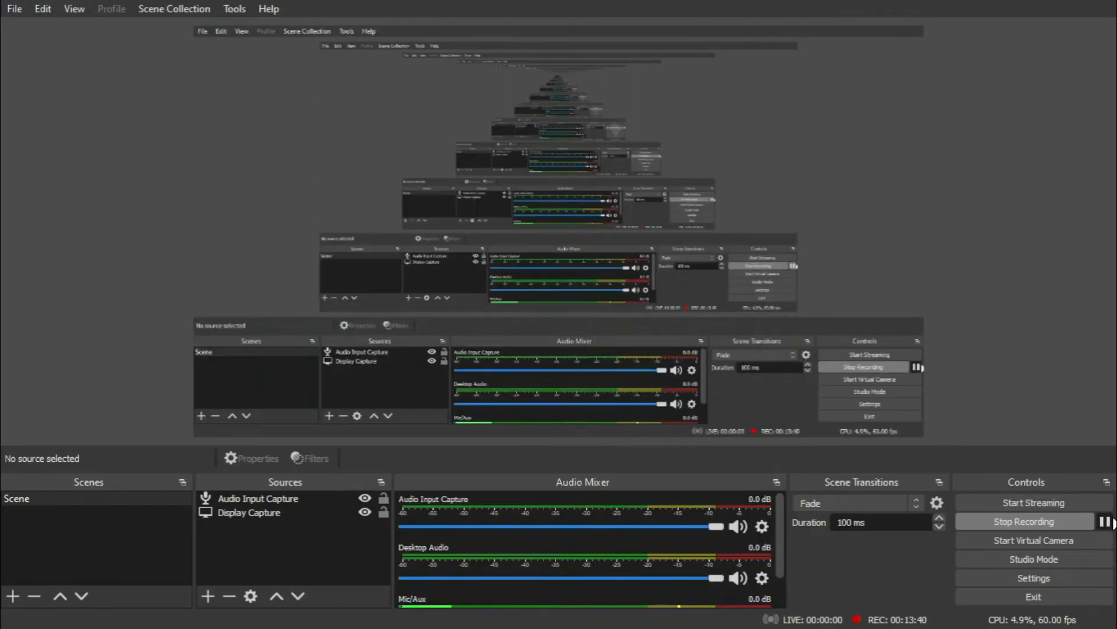
key("alt+Tab")
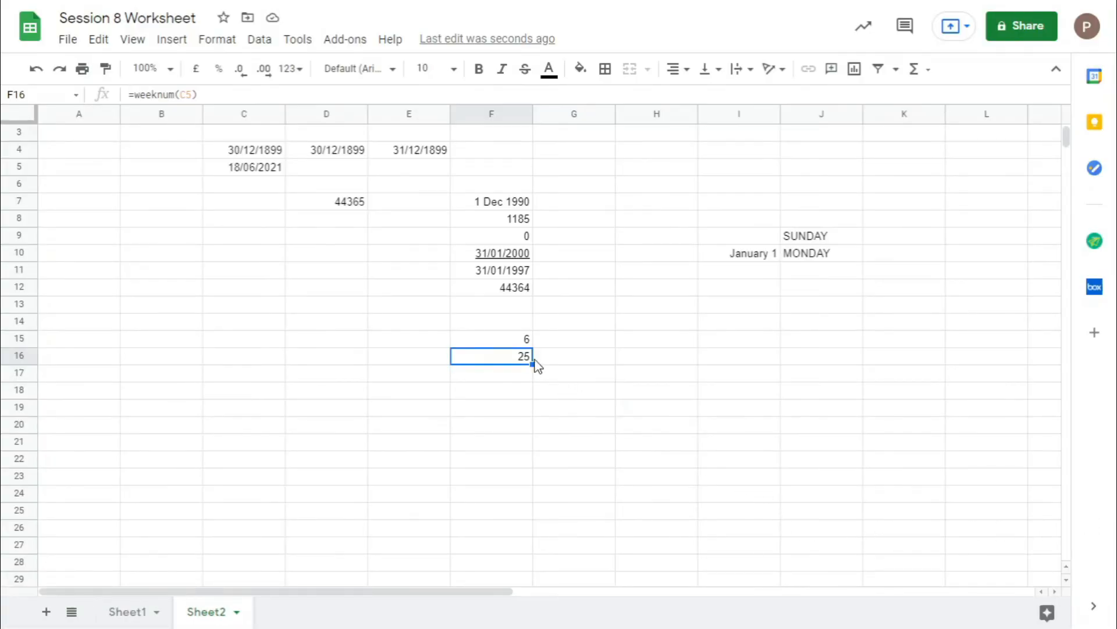
- Clear the contents of cell F15, leaving the WEEKNUM formula in F16 in place
left_click(519, 344)
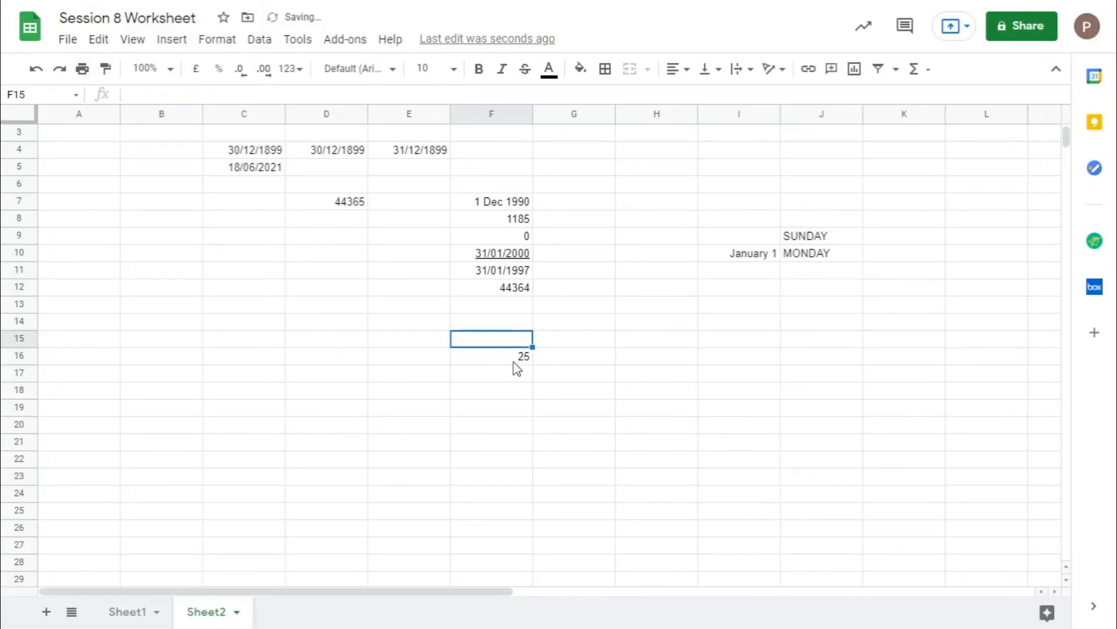
left_click(515, 358)
left_click(512, 343)
- Enter the formula =WEEKDAY(C5) in cell H12 to return the day of the week as a number
left_click(624, 291)
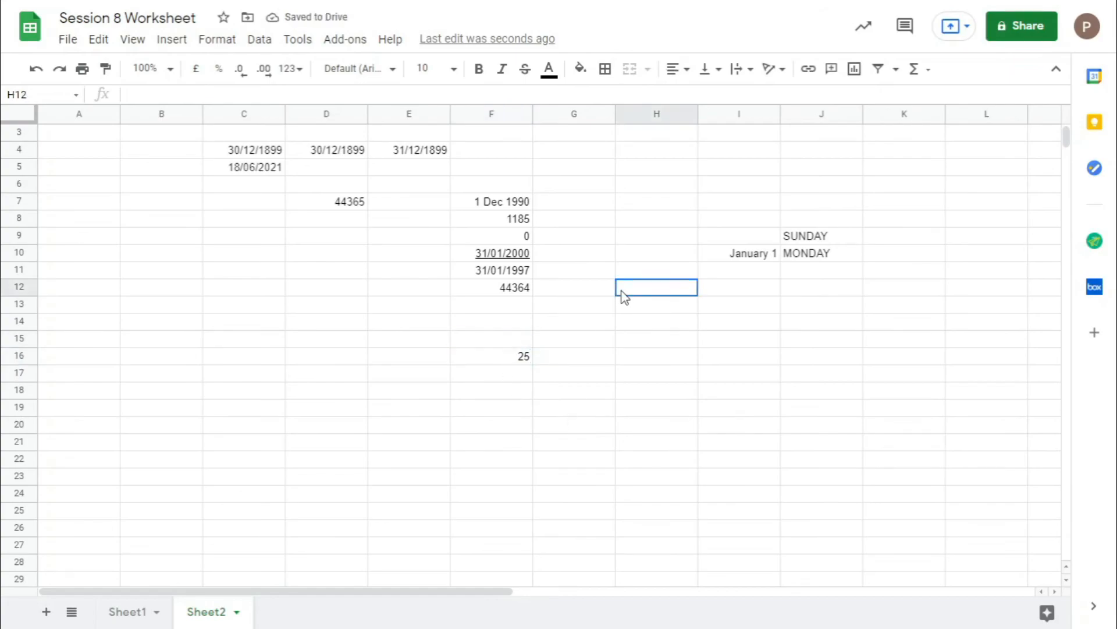
type("=")
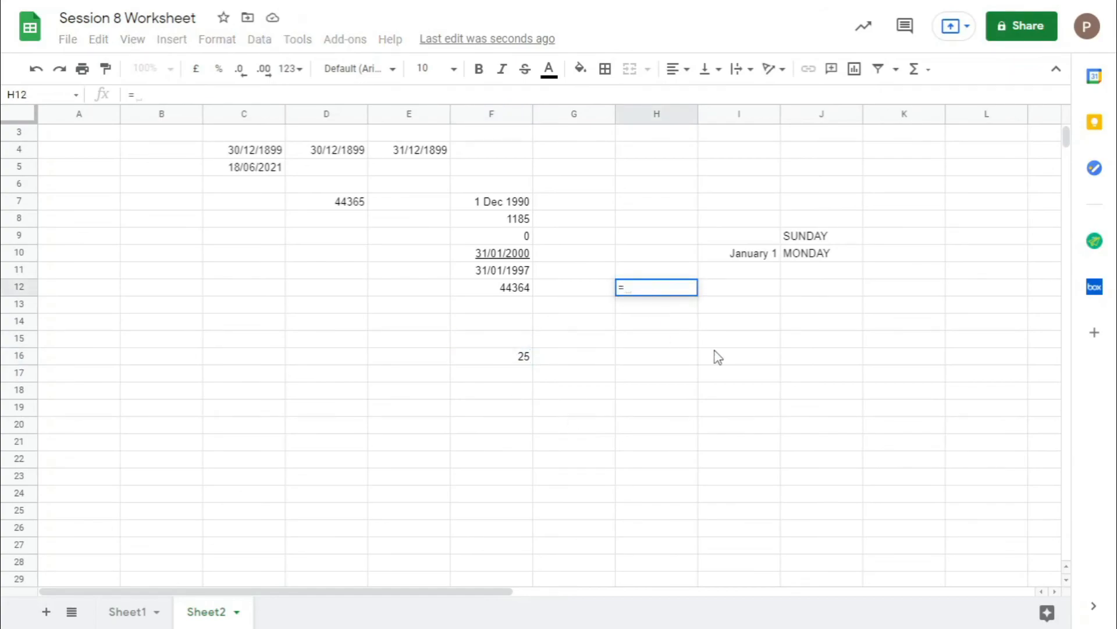
type("WEE")
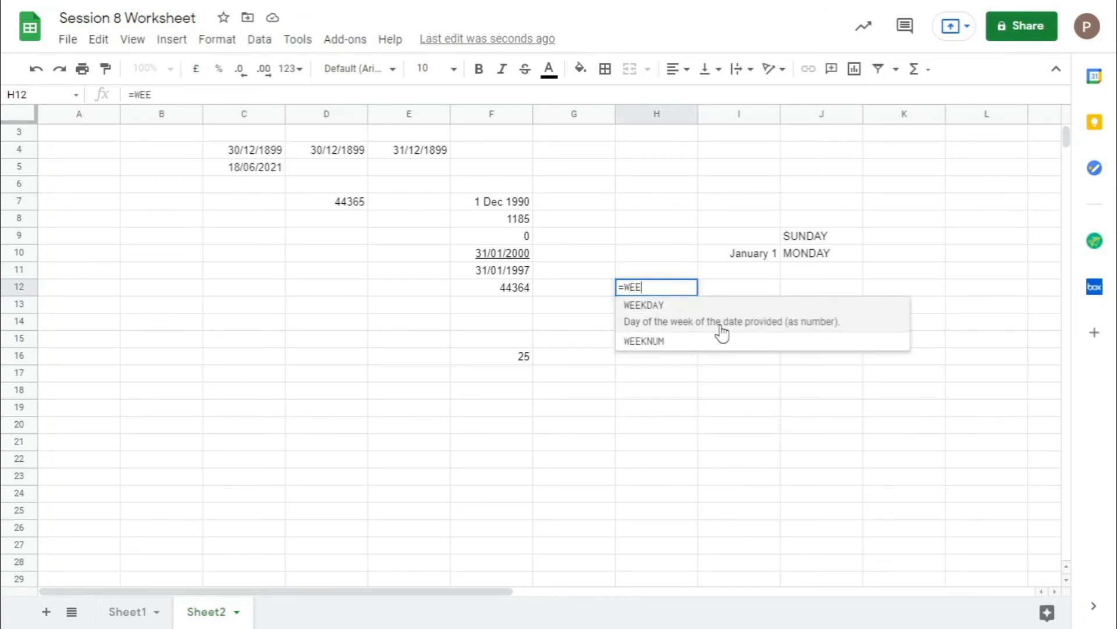
left_click(721, 327)
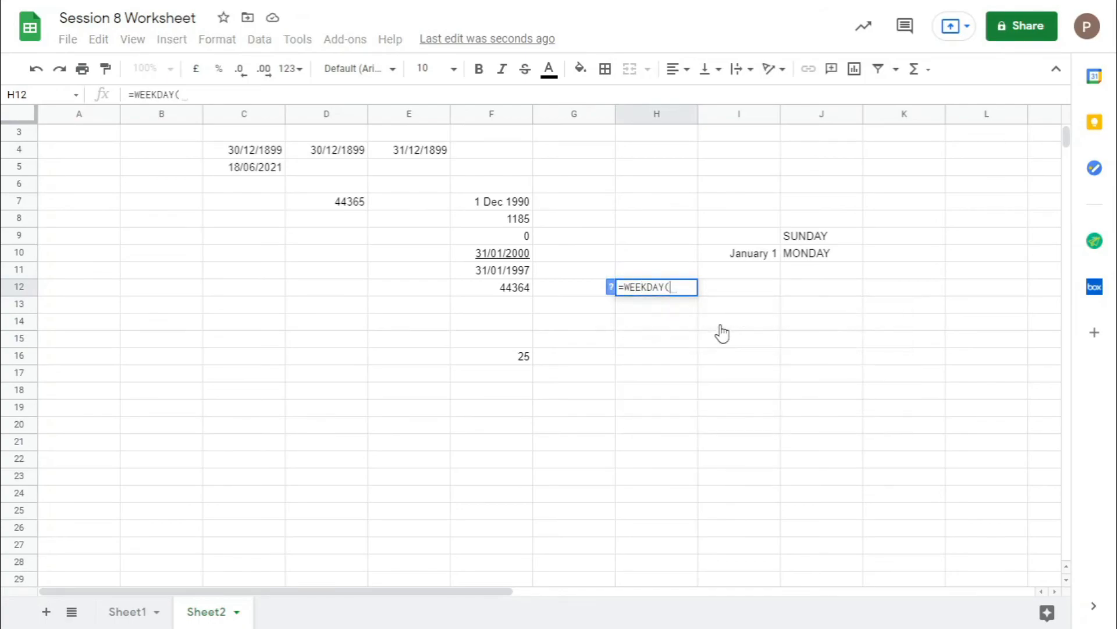
left_click(238, 170)
type(")")
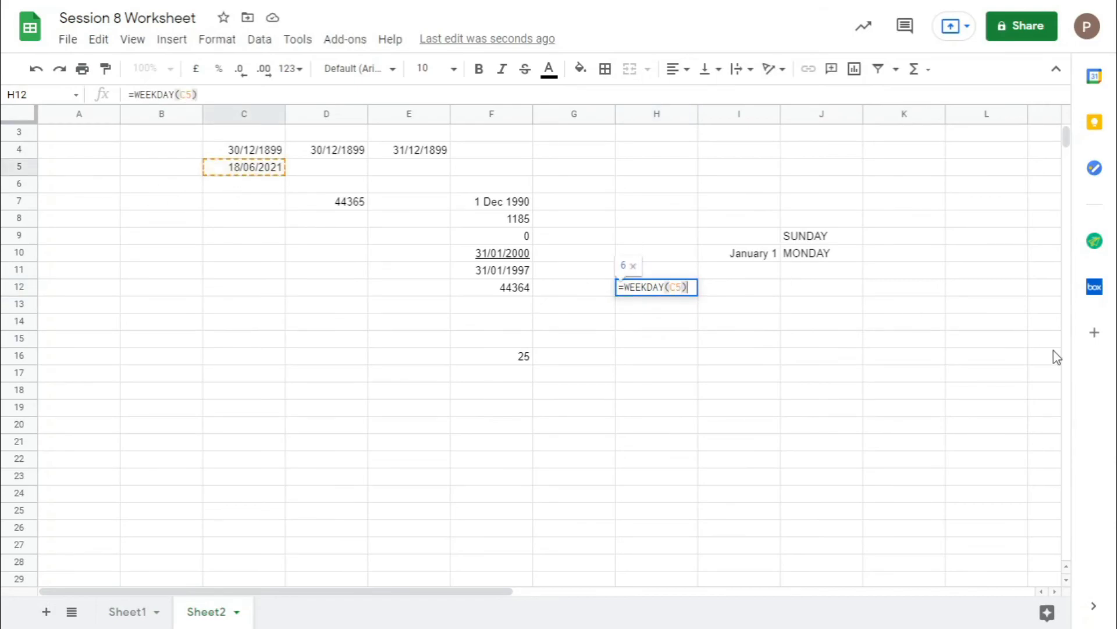
key("Return")
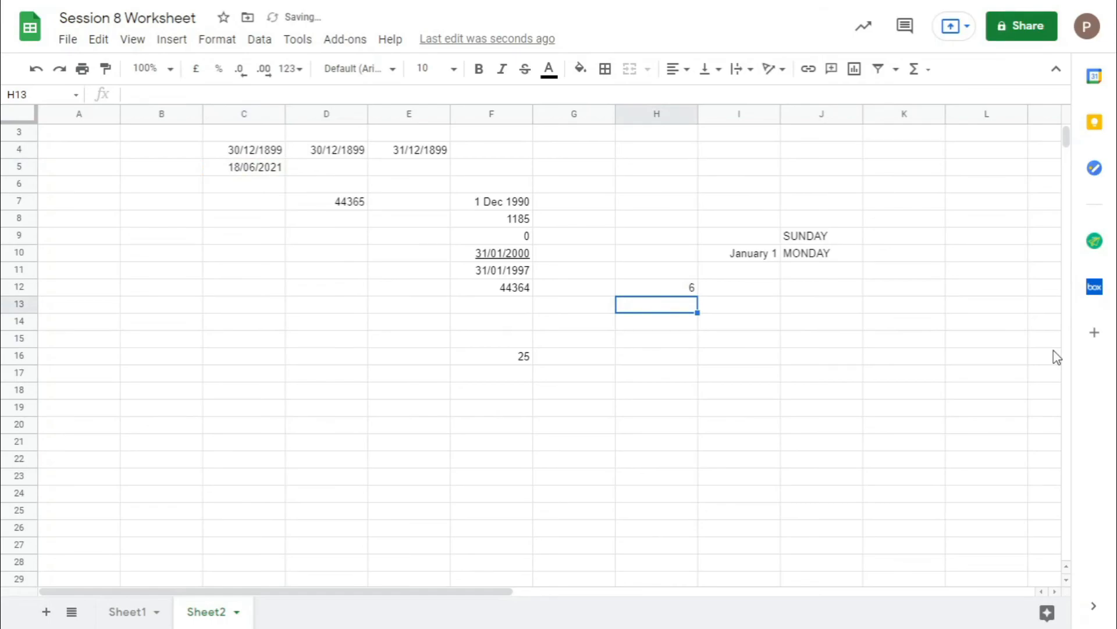
- Check the WEEKDAY result in H12 by counting down the days from the SUNDAY and MONDAY labels in column J
left_click(827, 273)
left_click(828, 236)
left_click(828, 253)
left_click(826, 309)
left_click(825, 339)
left_click(825, 321)
left_click(665, 290)
left_click_drag(722, 359, 725, 397)
left_click_drag(833, 250, 827, 308)
left_click(797, 377)
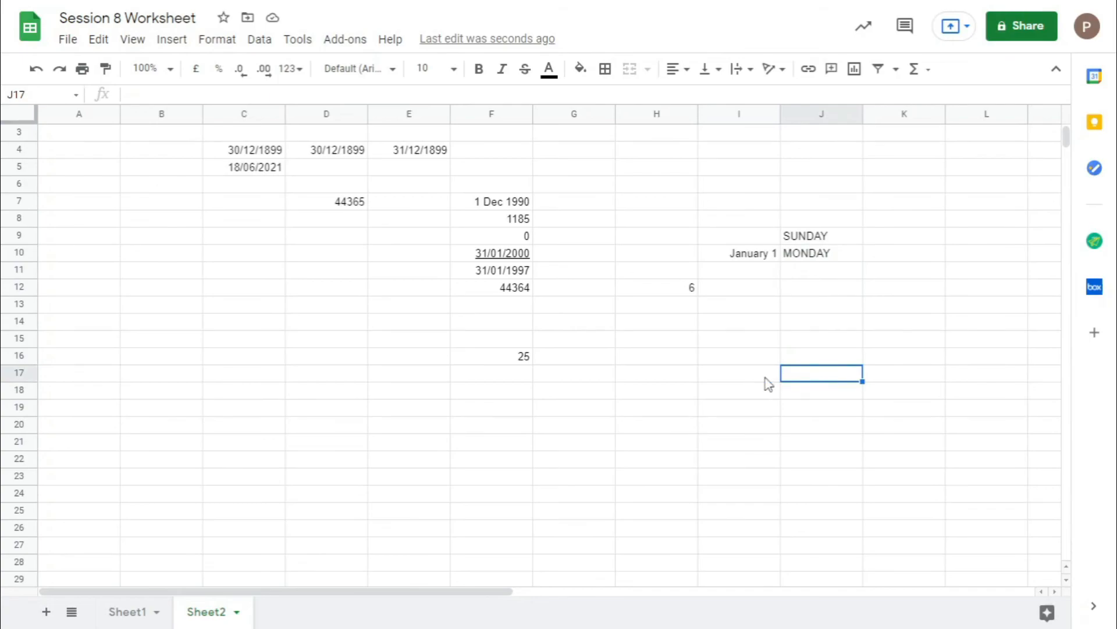
left_click(550, 344)
- Select the range B2:K16 and apply the Number format to all its cells
scroll(347, 342, "up", 2)
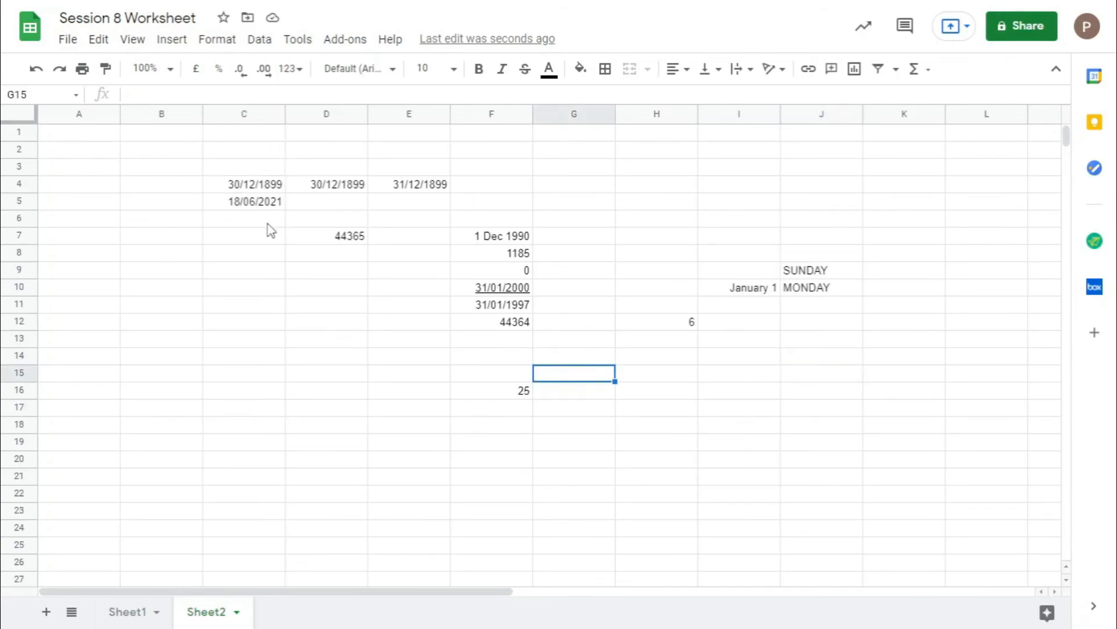
left_click_drag(167, 153, 885, 397)
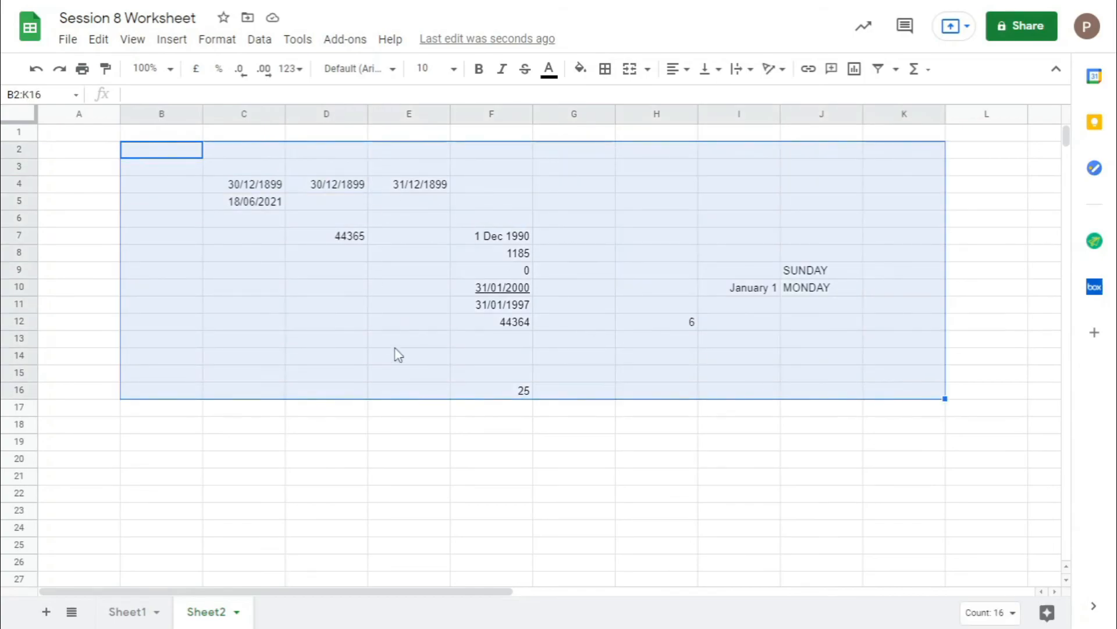
left_click(293, 71)
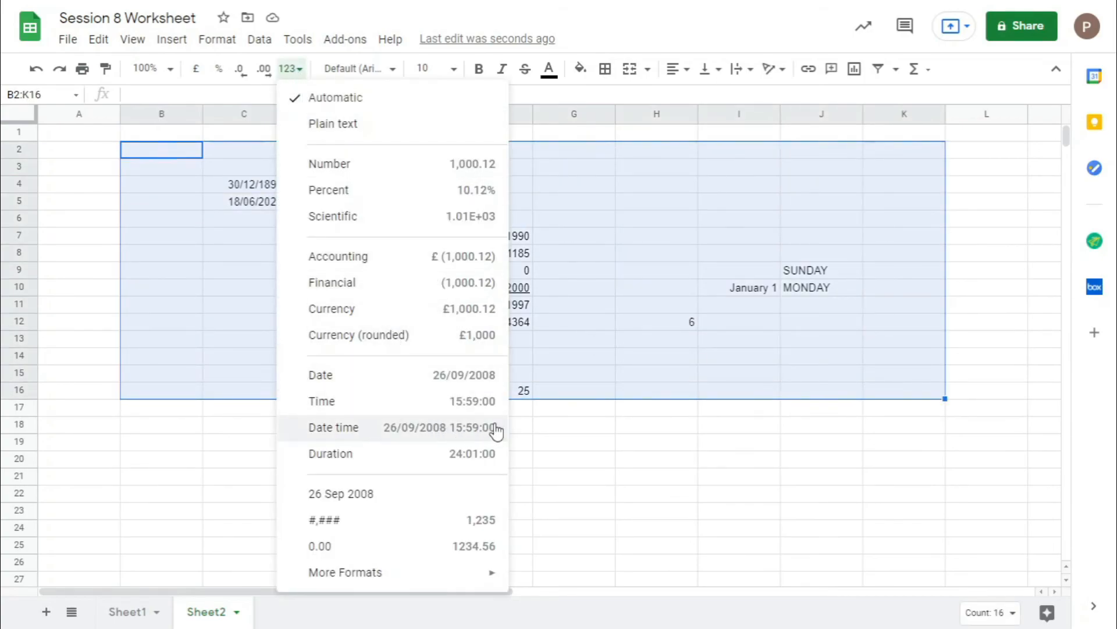
left_click(416, 169)
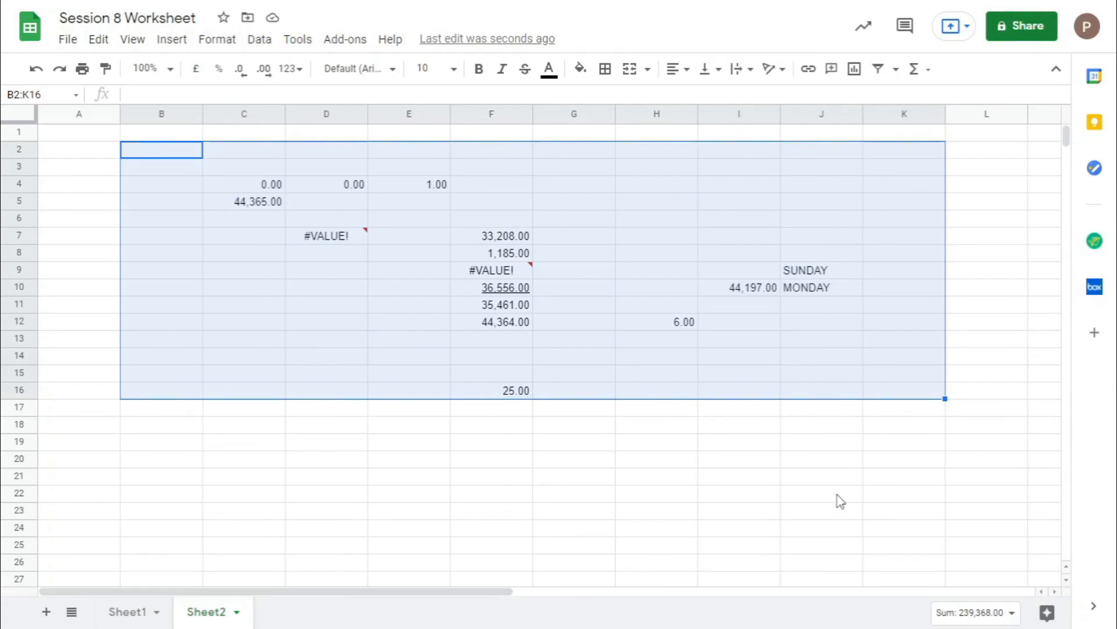
- Switch the range B2:K16 to the Date format and back to Number
left_click(291, 68)
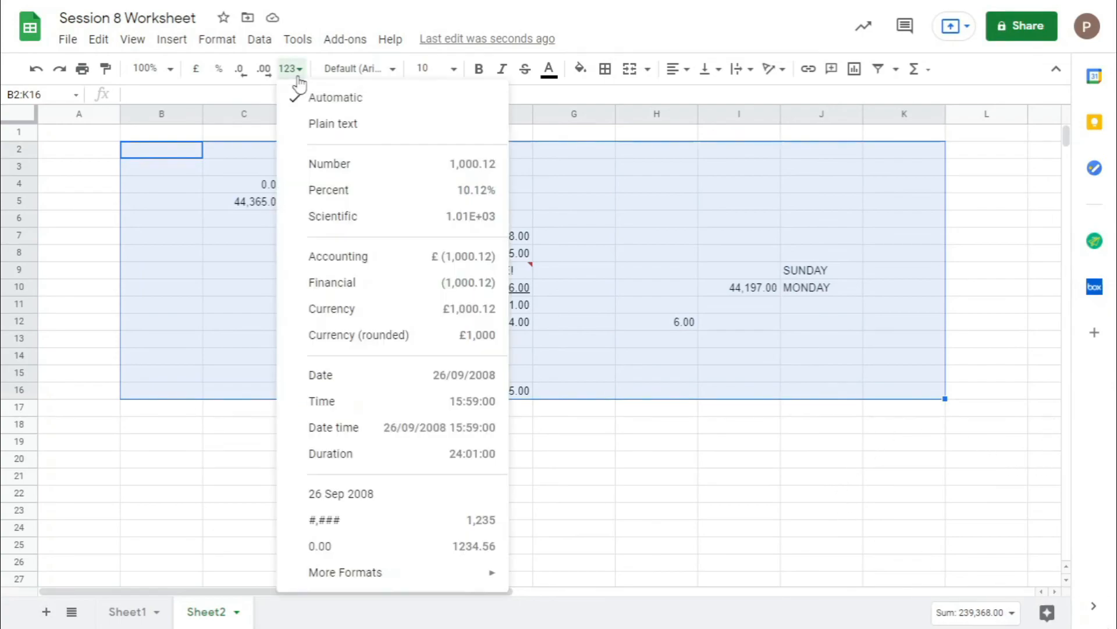
left_click(393, 372)
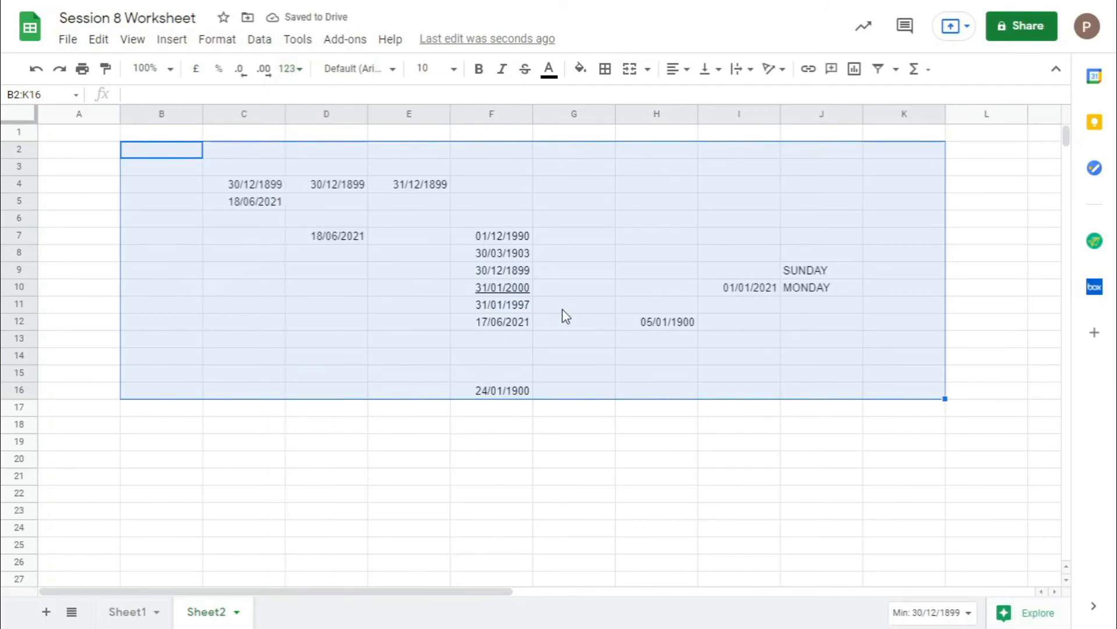
left_click(291, 68)
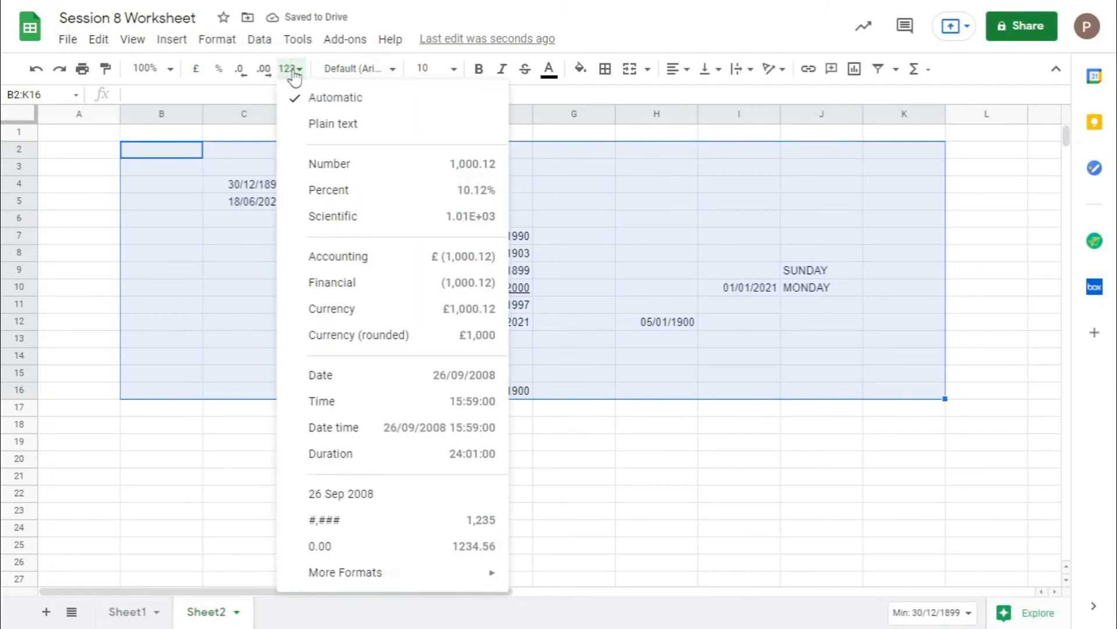
left_click(356, 164)
- Examine the DATEVALUE formula in cell F9 and its error details, comparing it with the DATEDIF formula in F8
left_click(522, 268)
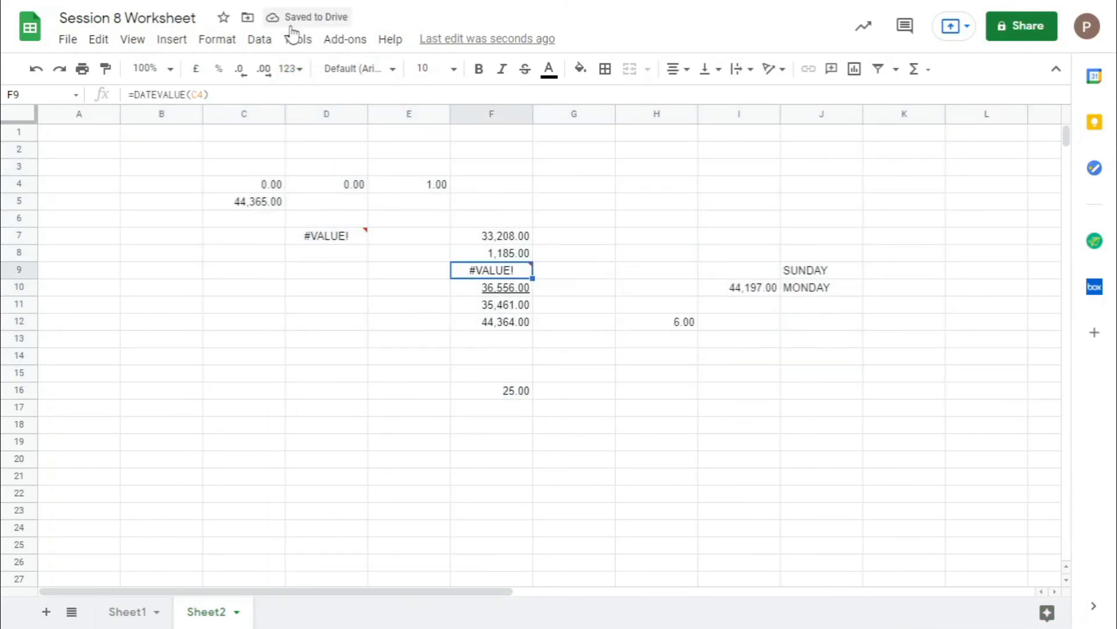
left_click(291, 69)
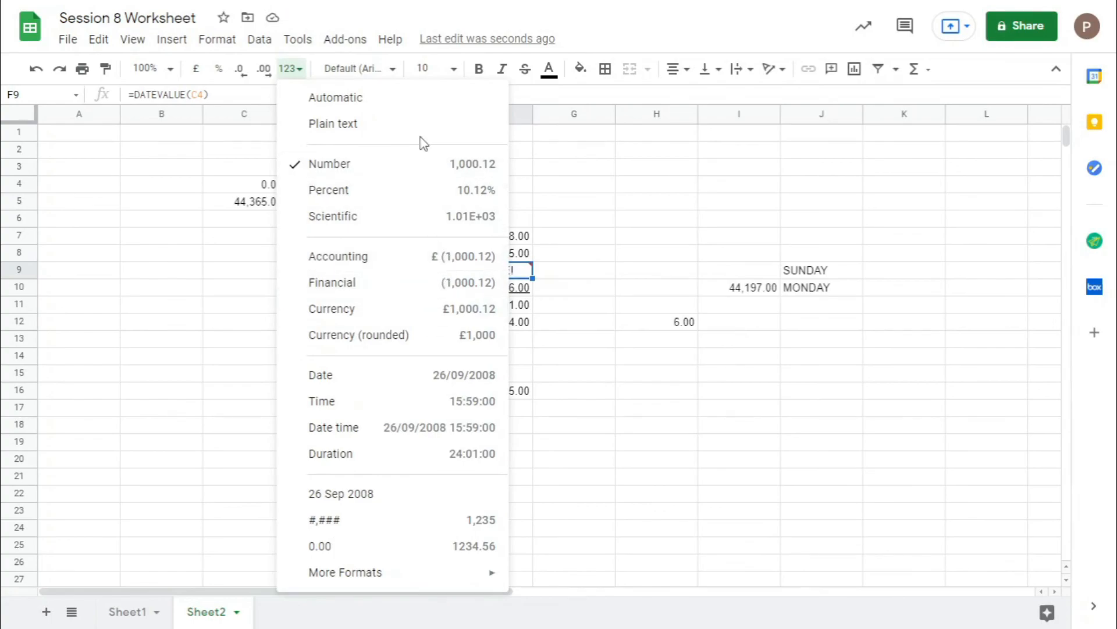
left_click(644, 252)
left_click(482, 256)
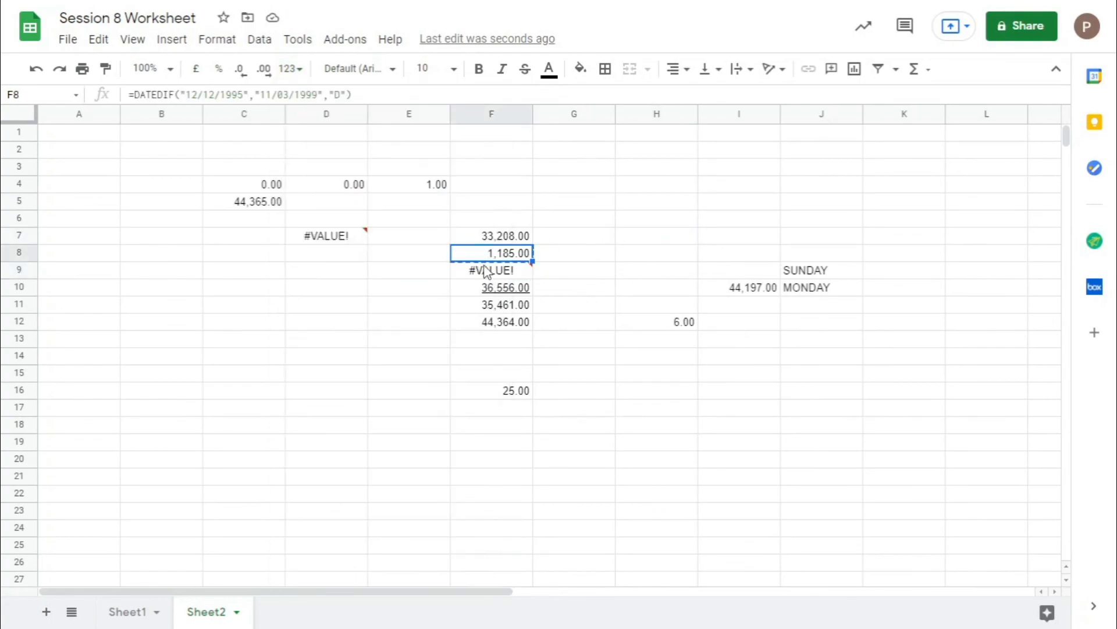
left_click(488, 272)
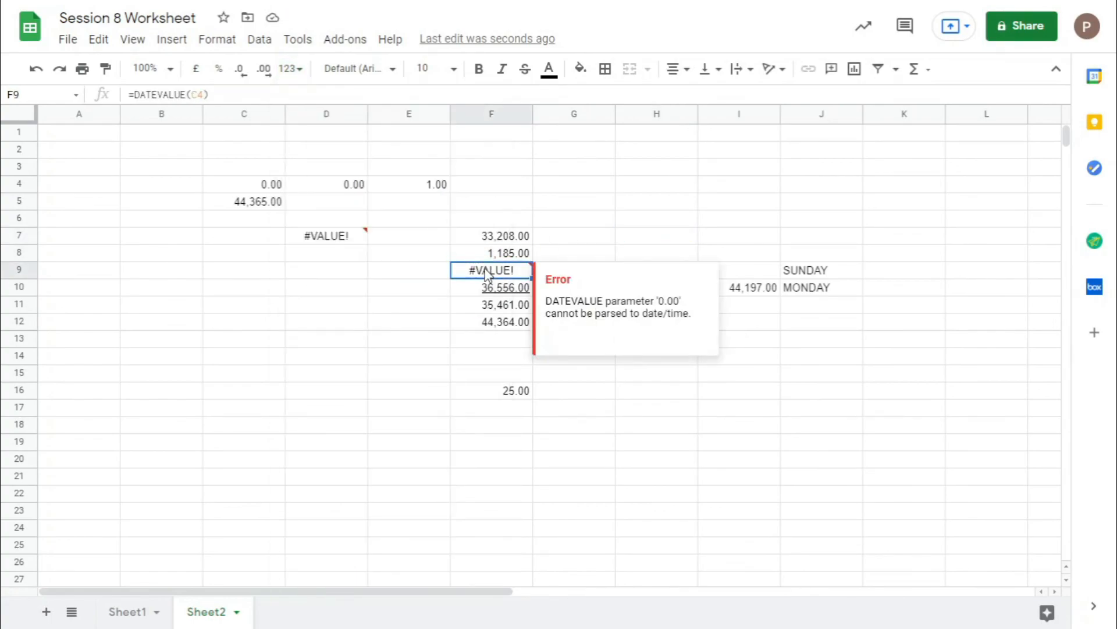
- Try the Accounting format and the Date format on the DATEVALUE formula in cell F9
left_click(293, 69)
left_click(386, 261)
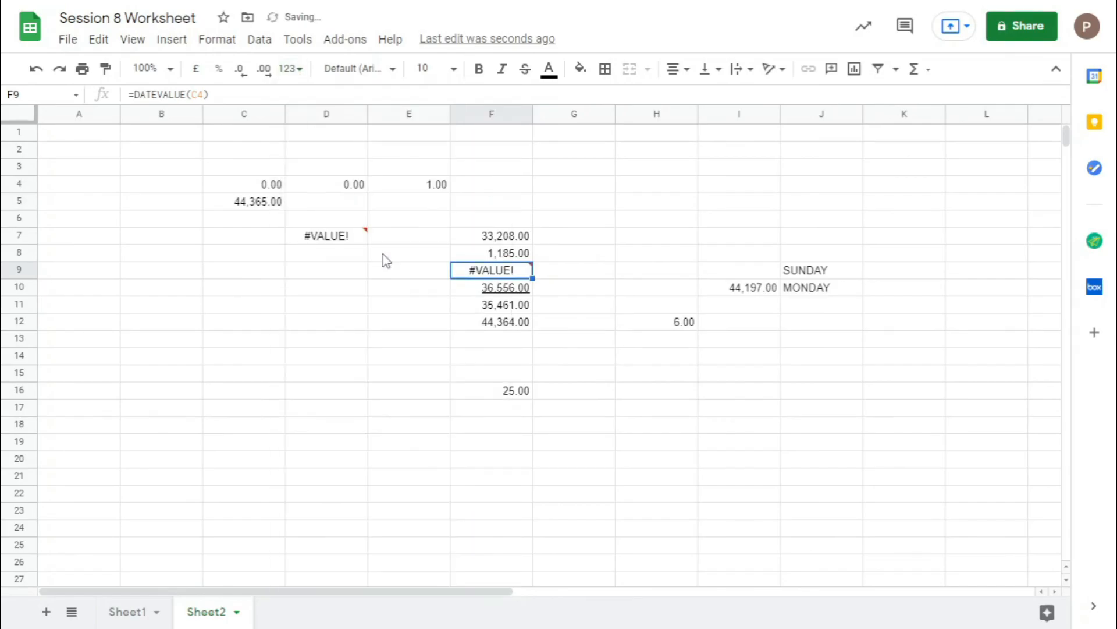
left_click(294, 70)
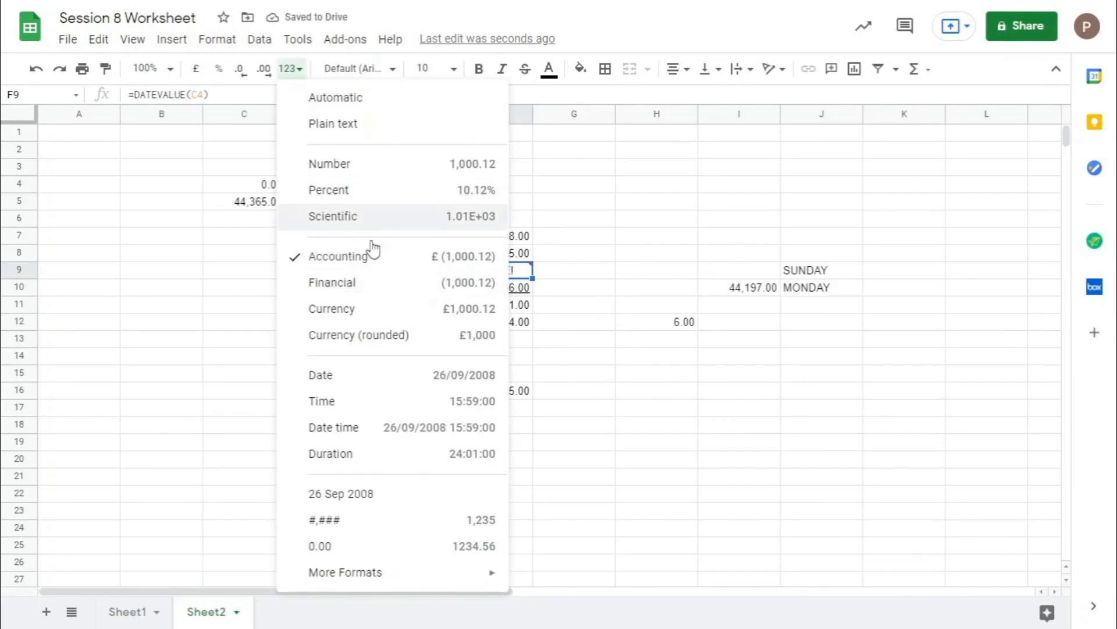
left_click(382, 376)
- Select the range C2:J17 and apply the Date format to all its cells
left_click_drag(209, 150, 657, 322)
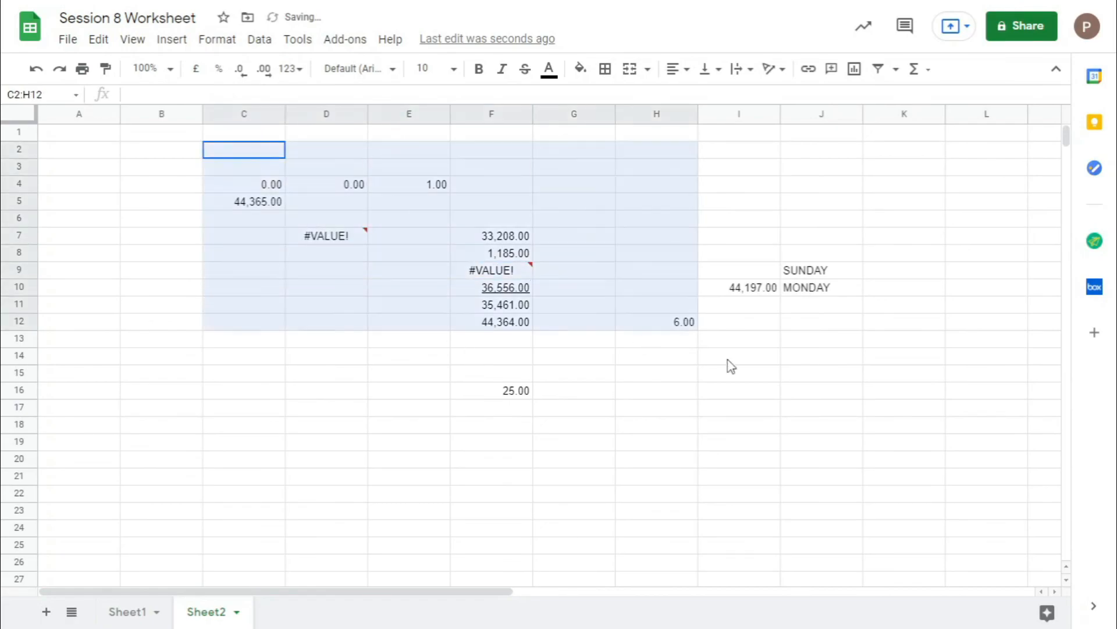
left_click_drag(731, 366, 826, 408)
left_click(291, 69)
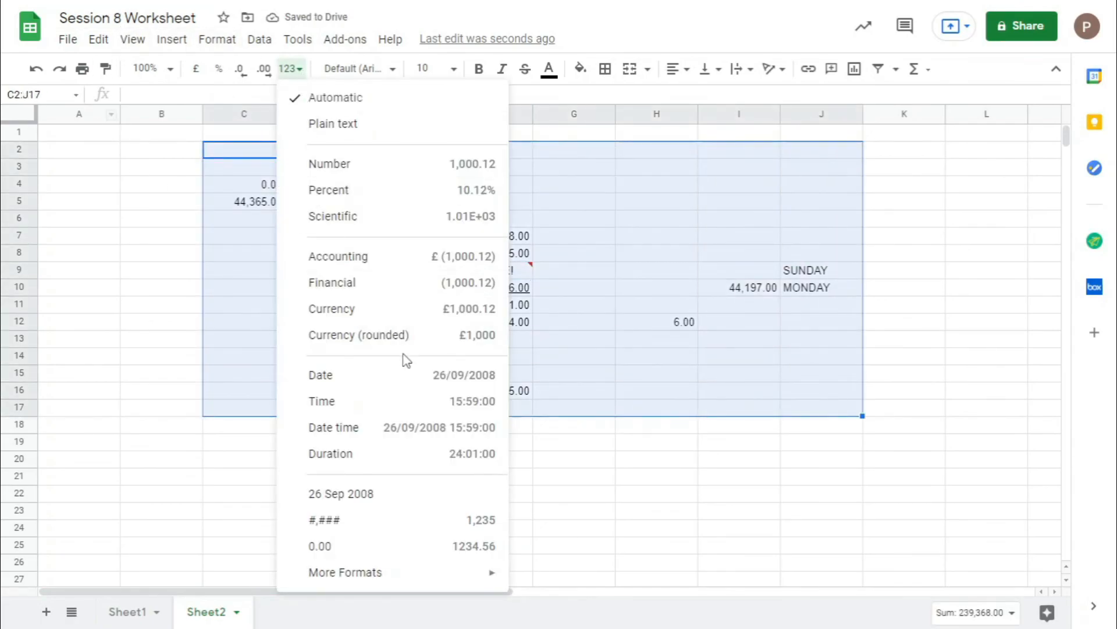
left_click(402, 375)
left_click(773, 444)
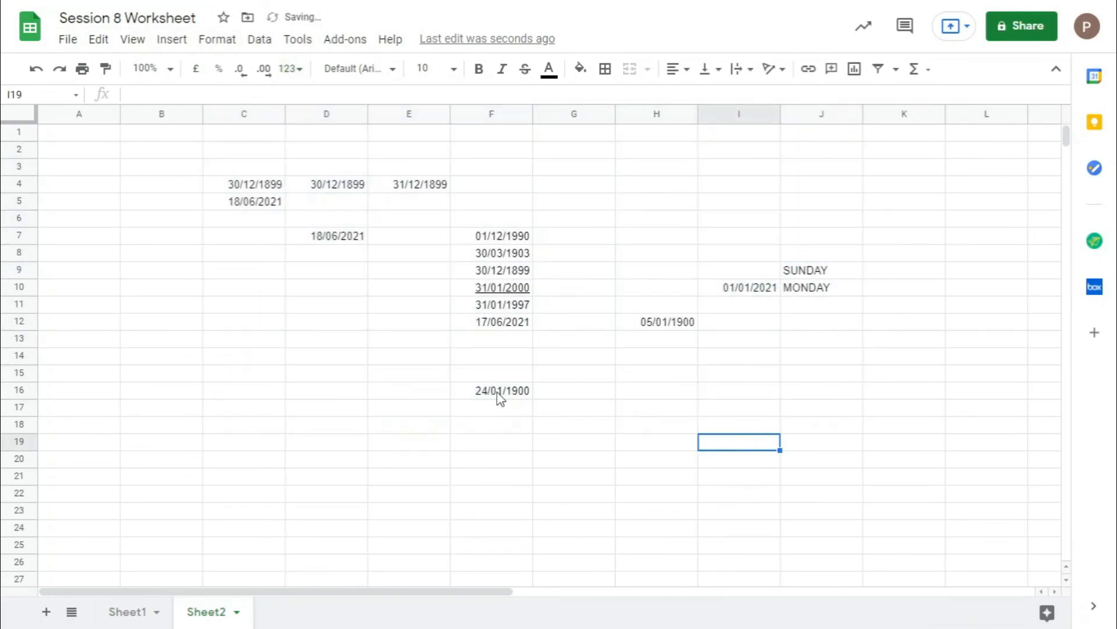